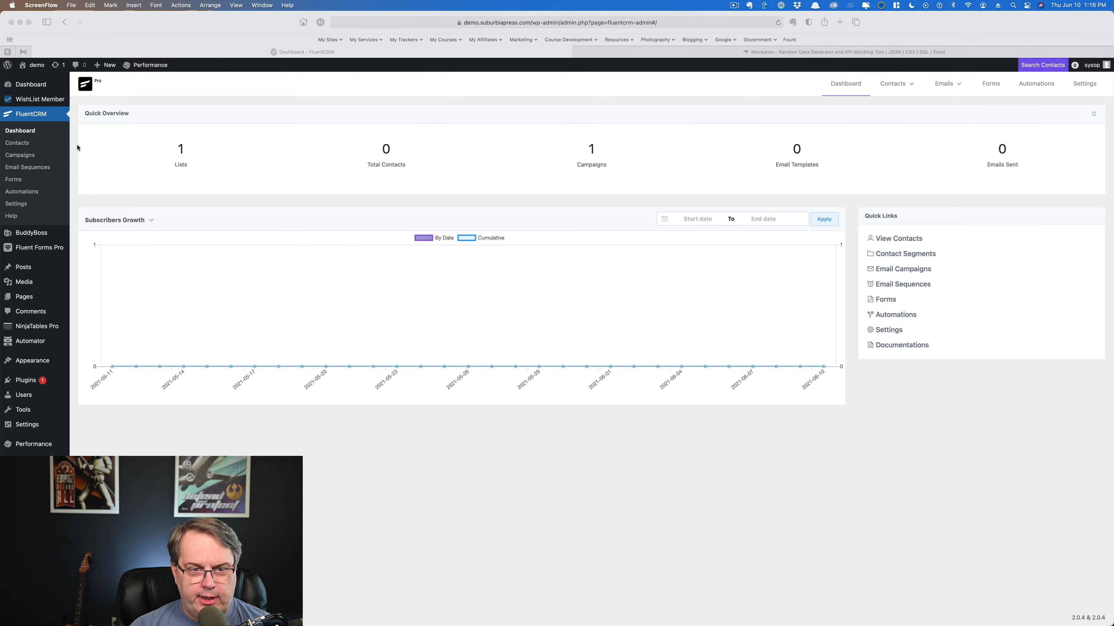
Step: Open the list of all contacts in FluentCRM
click(74, 148)
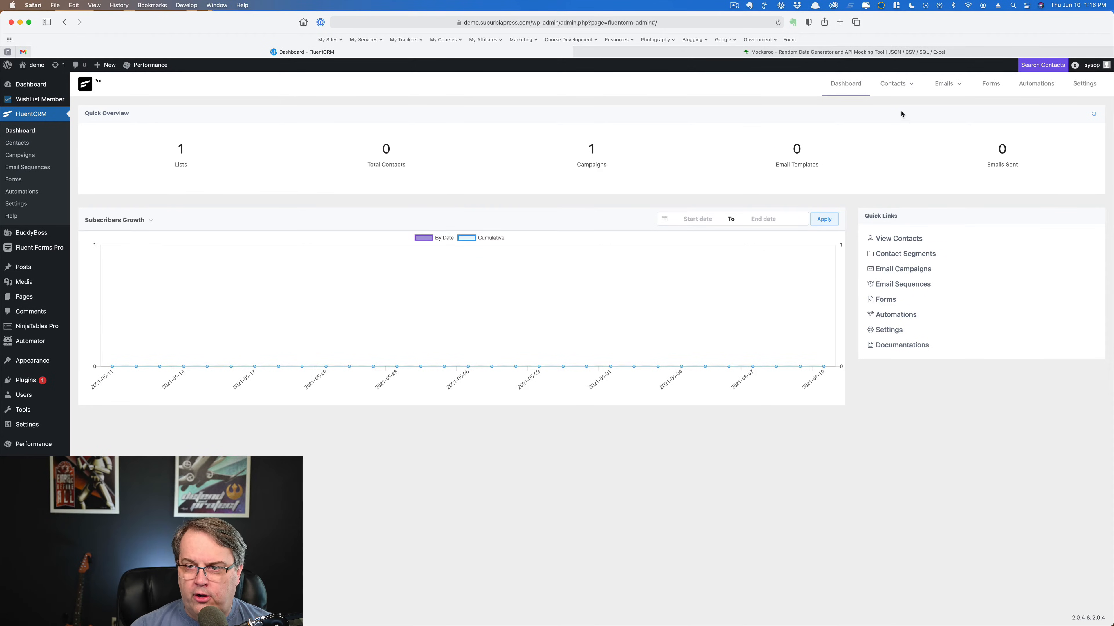
mouse_move(903, 86)
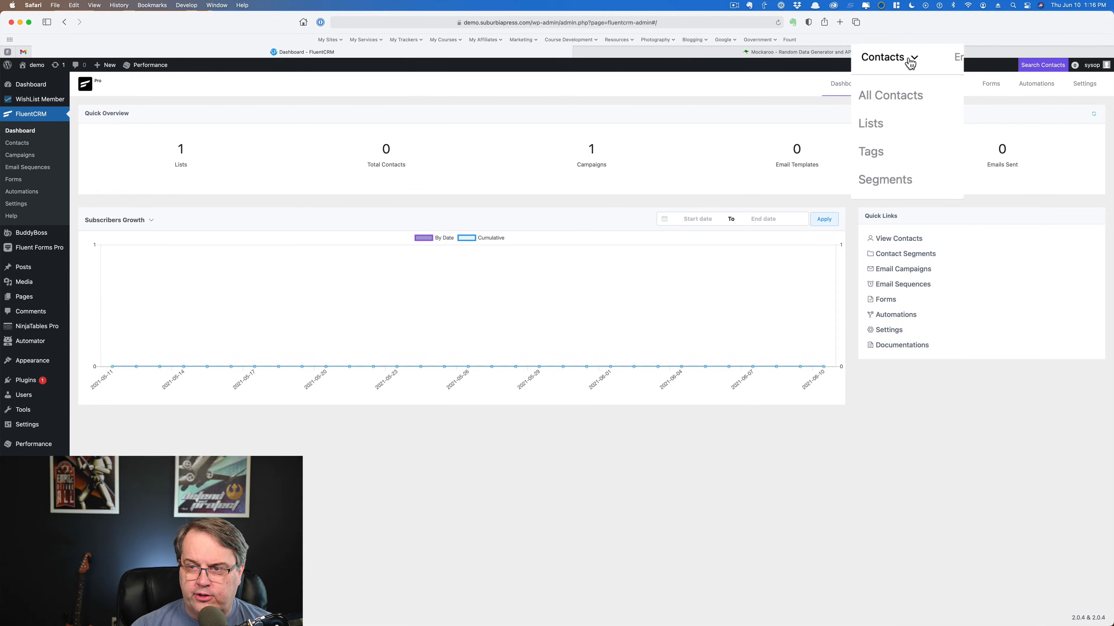
click(906, 109)
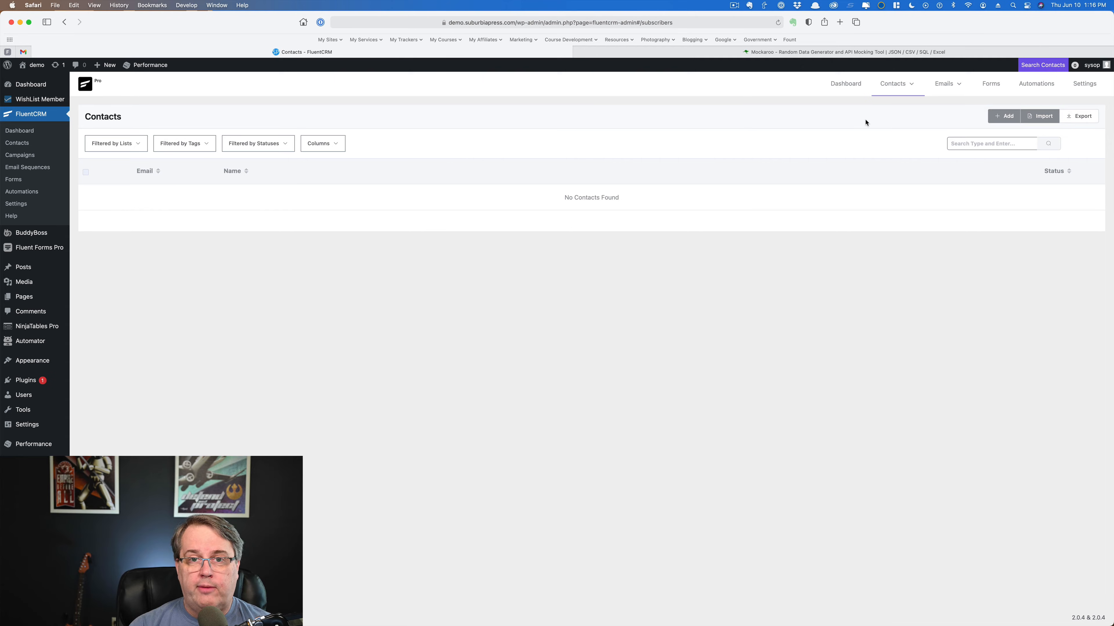
Step: Switch to Mockaroo and remove the ip_address, gender, last_name and id fields from the schema
click(833, 52)
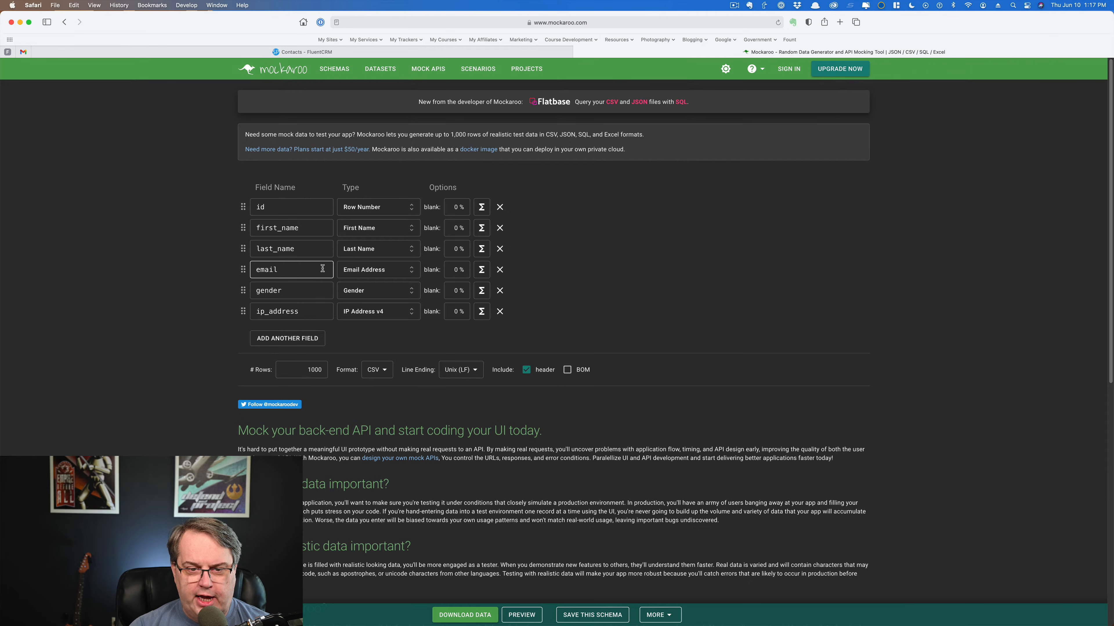
click(500, 311)
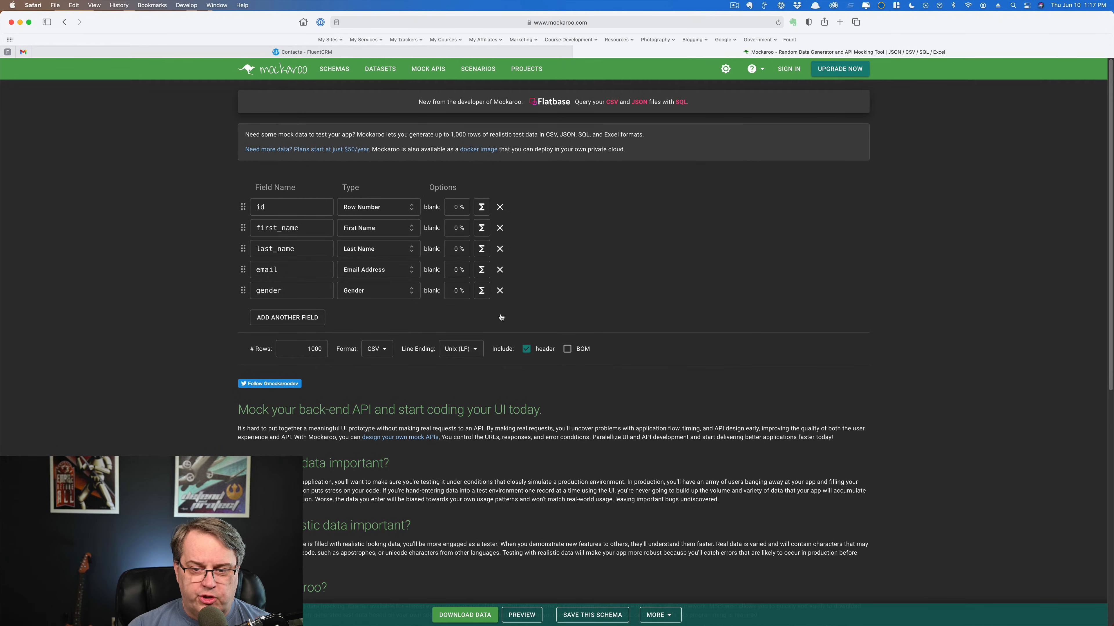
click(500, 291)
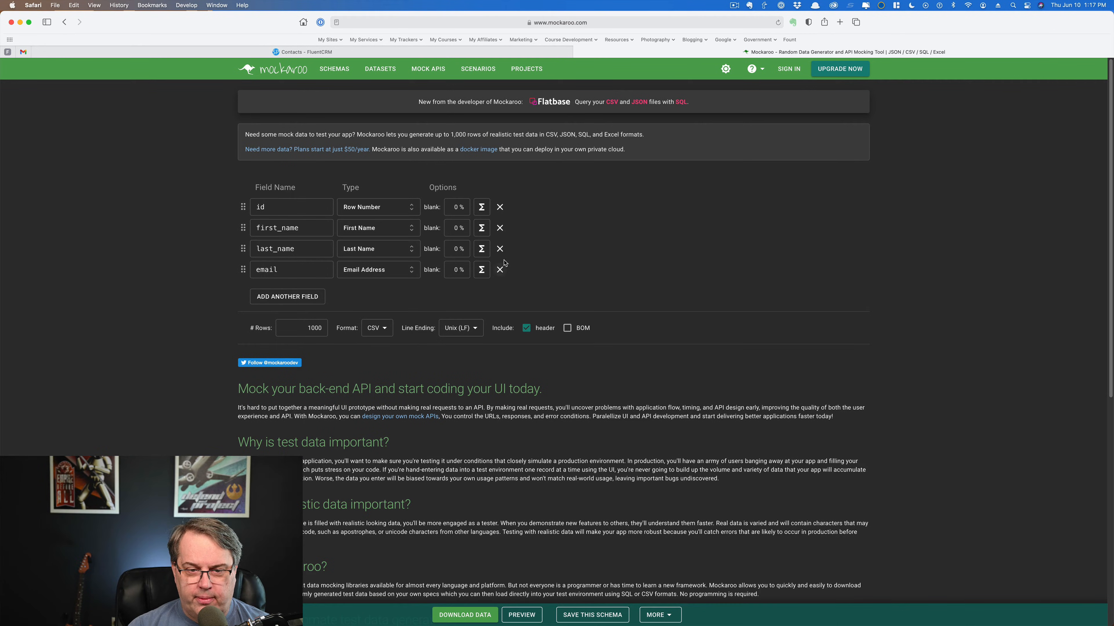
click(500, 250)
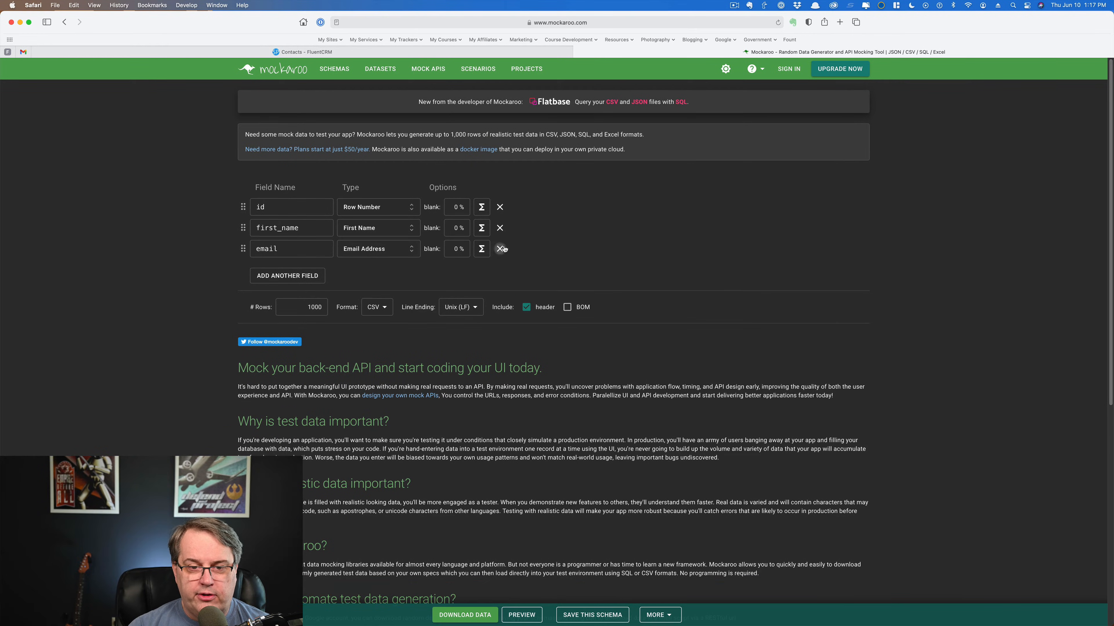
click(500, 207)
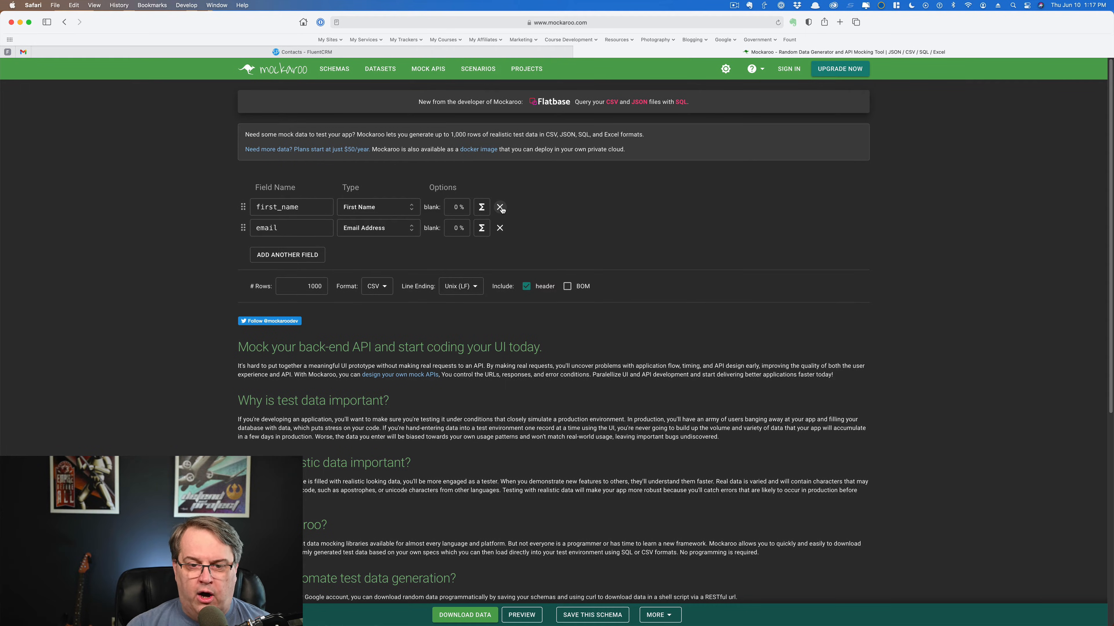
Step: Set the number of rows to generate to 100
click(309, 206)
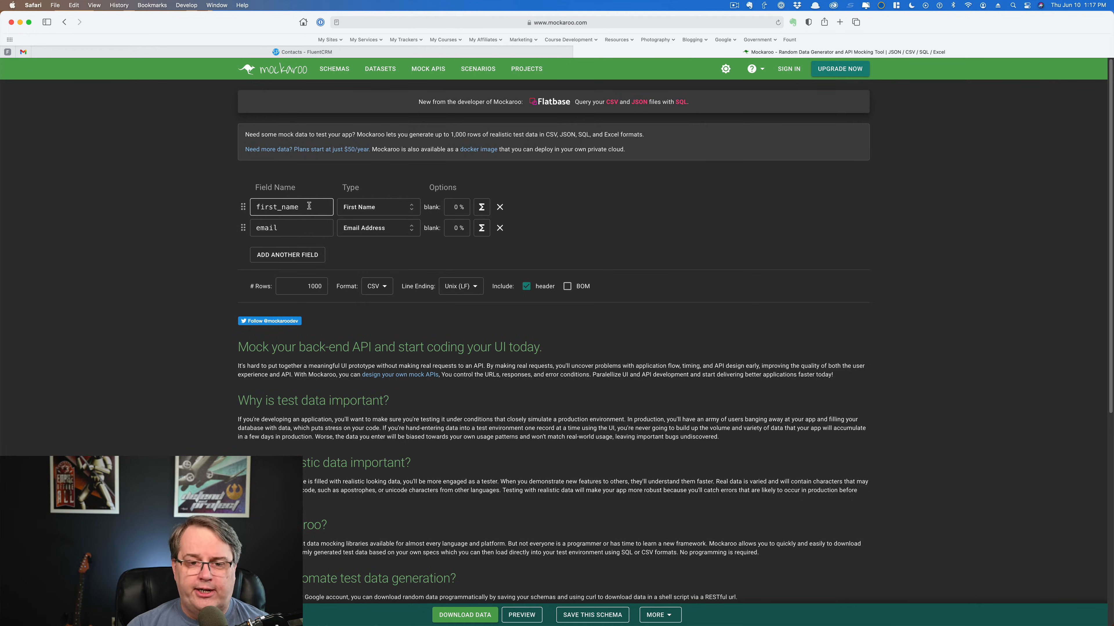
click(292, 287)
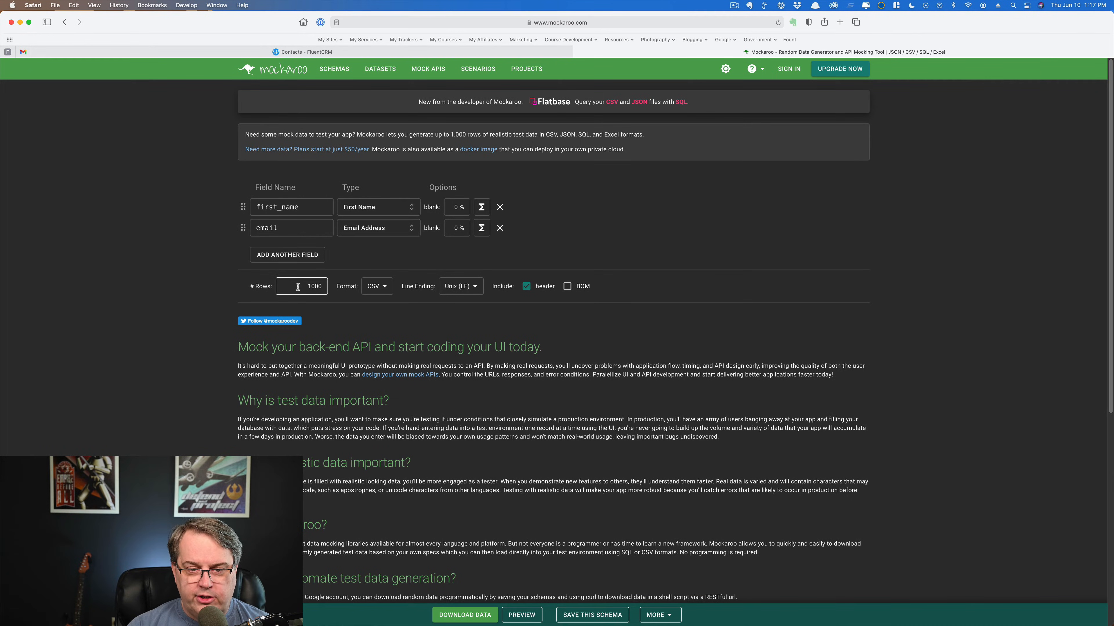
text(1001)
mouse_move(298, 287)
mouse_down()
mouse_move(334, 287)
mouse_move(316, 286)
mouse_up()
key(BackSpace)
key(BackSpace)
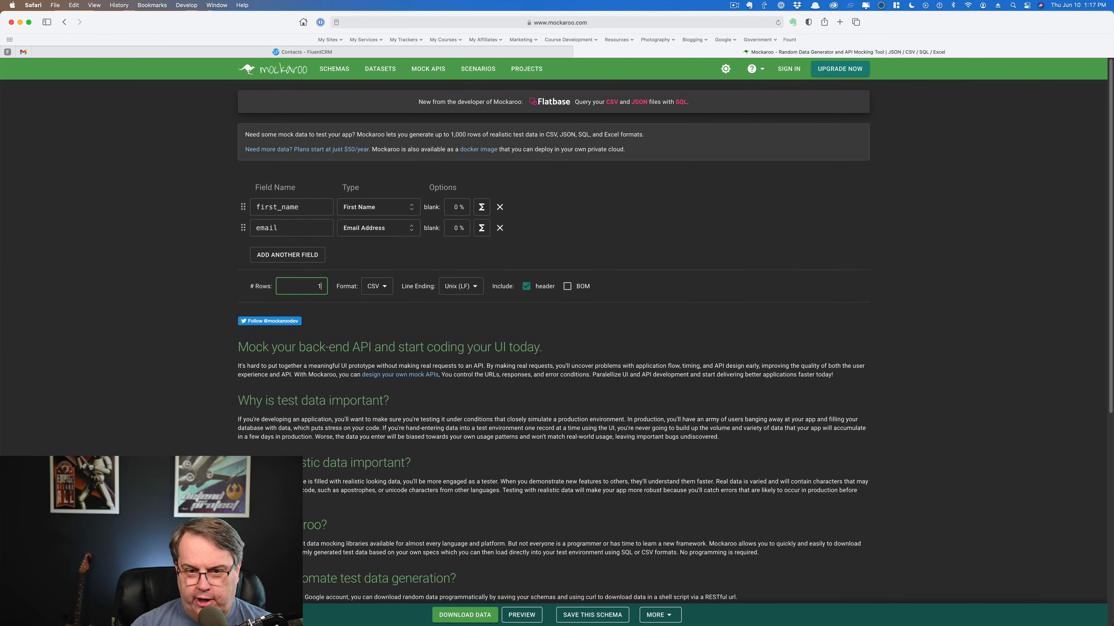
text(00)
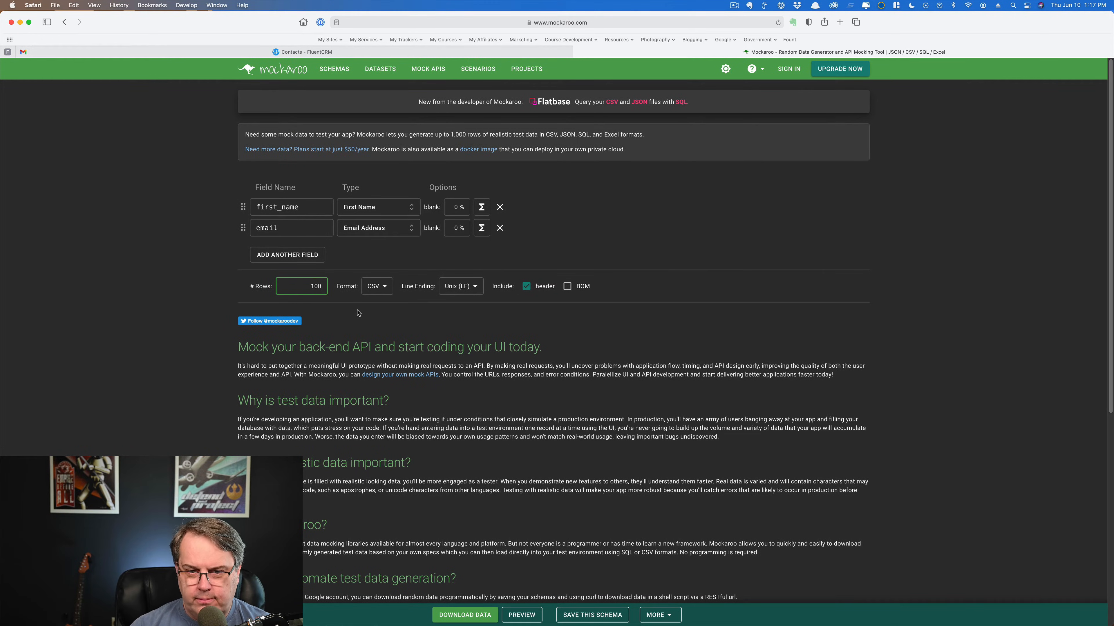
Step: Choose CSV as the output format and Unix (LF) as the line ending
click(380, 291)
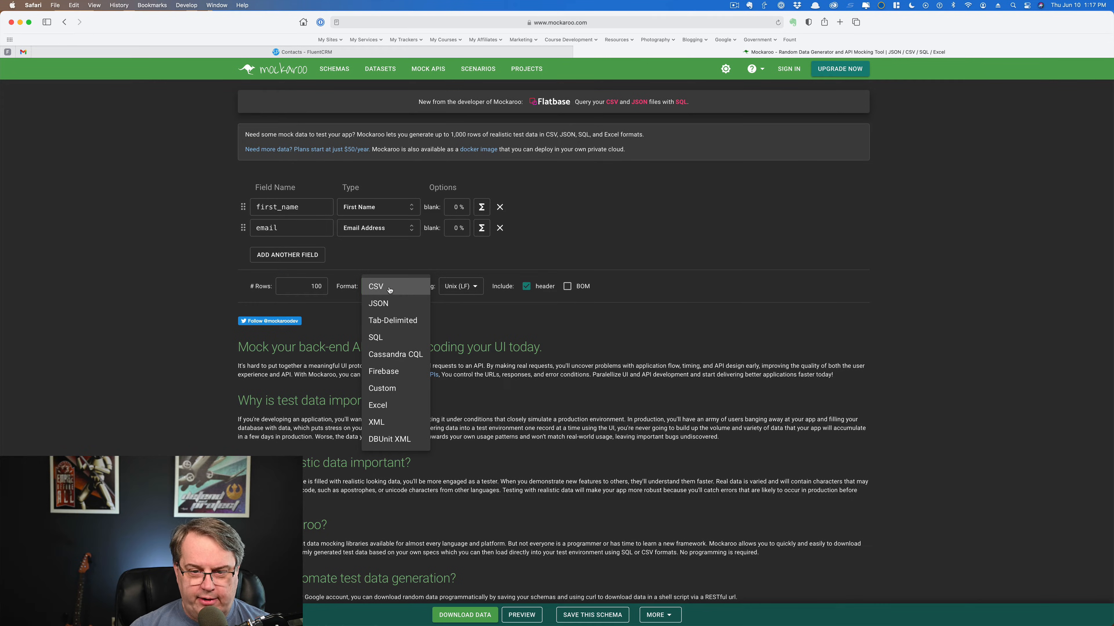
click(390, 289)
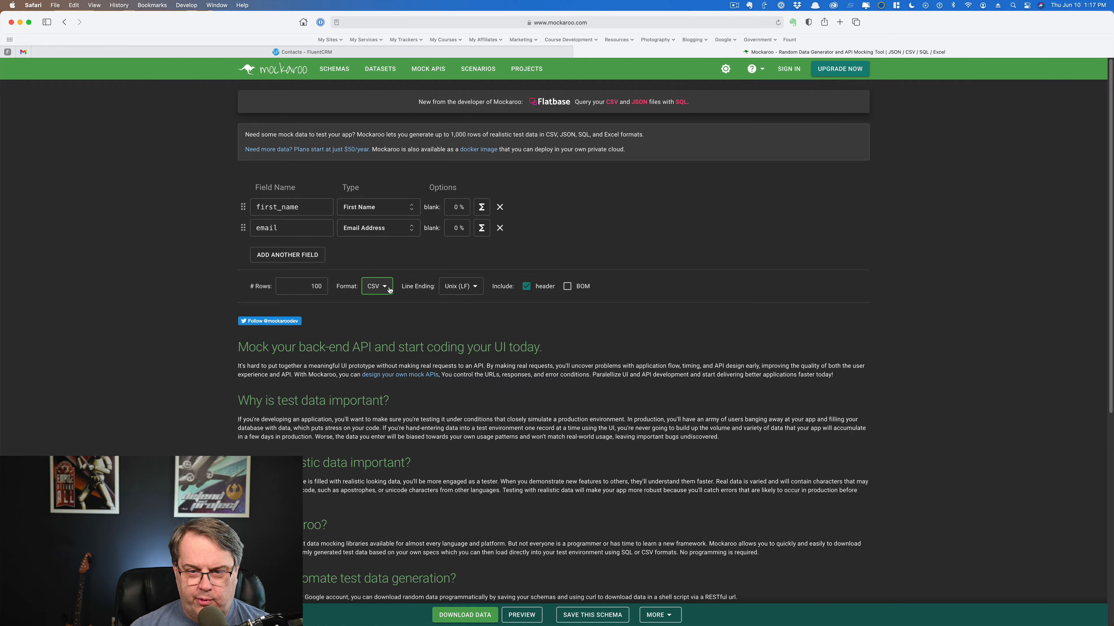
click(477, 290)
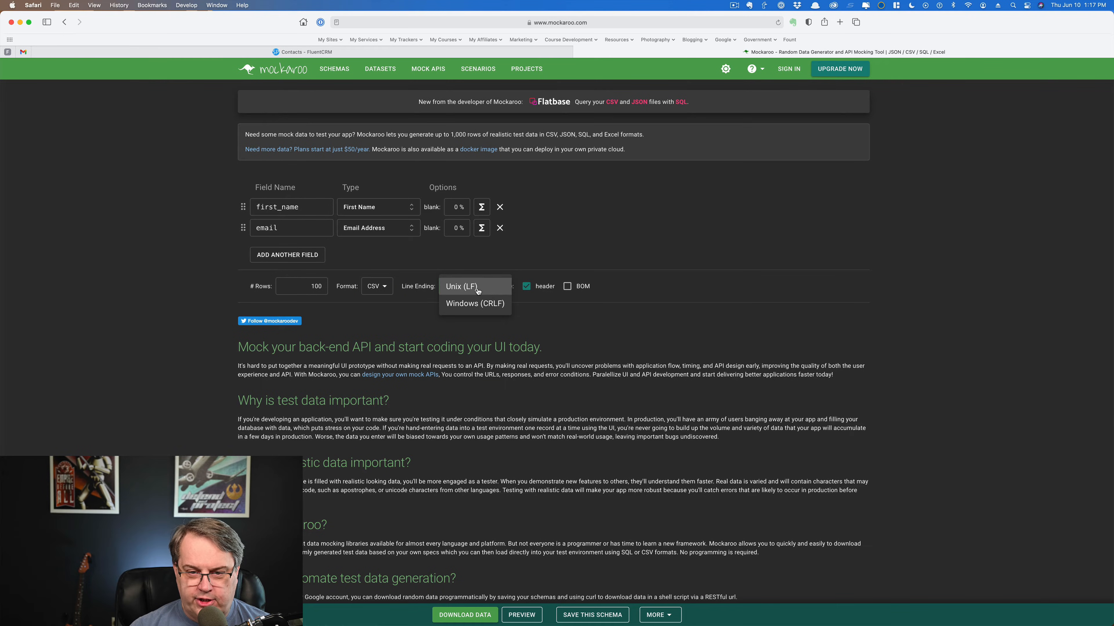
click(477, 291)
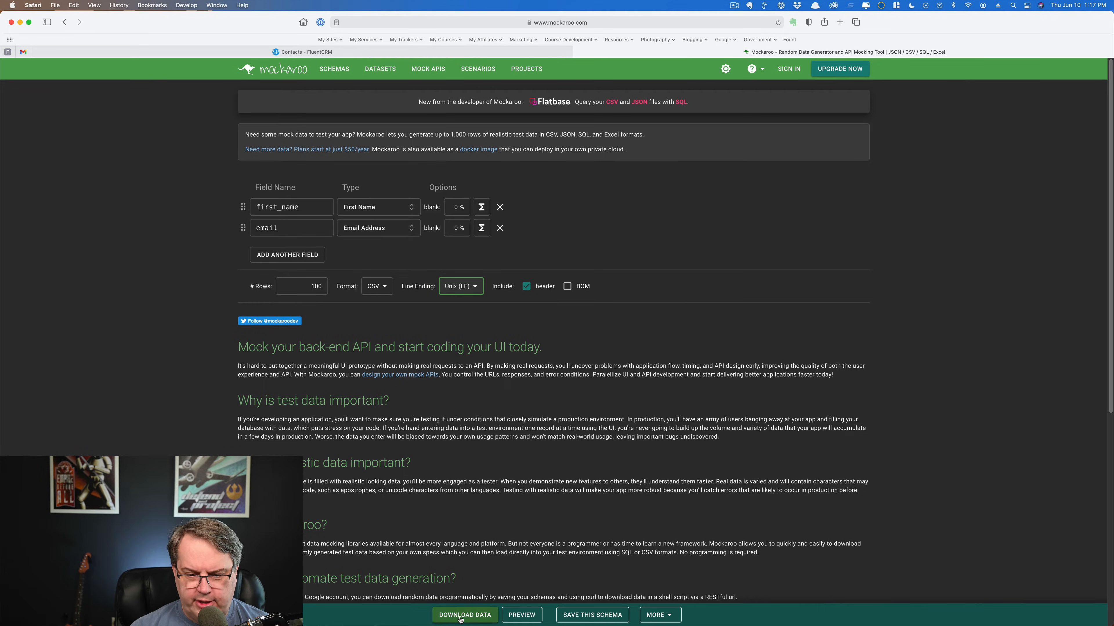
Step: Preview the generated mock data in both table and raw form
click(515, 616)
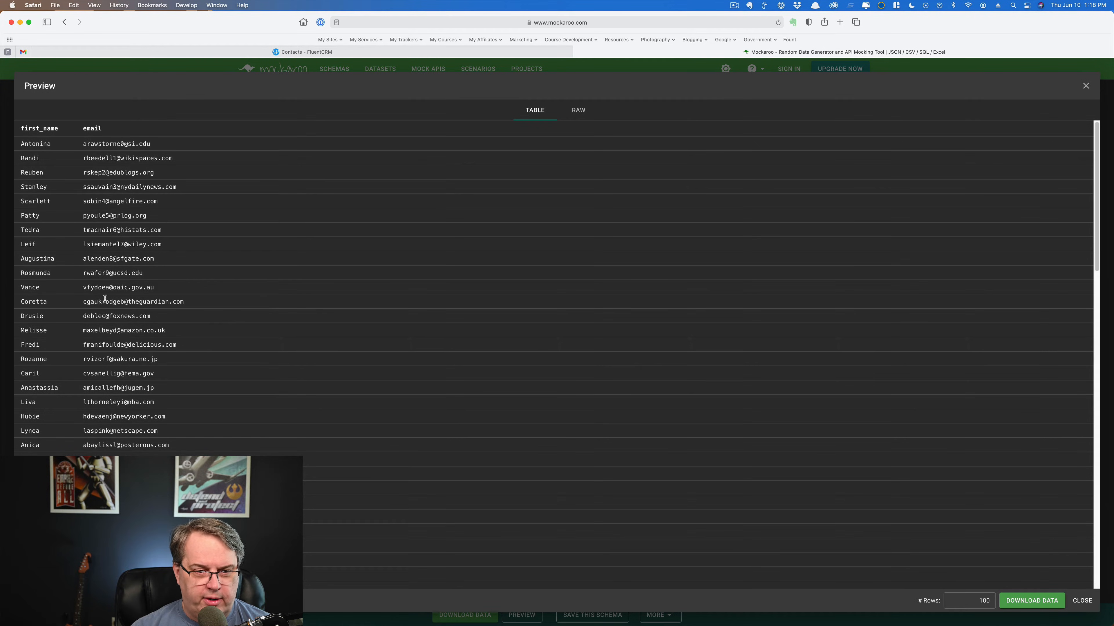
click(578, 110)
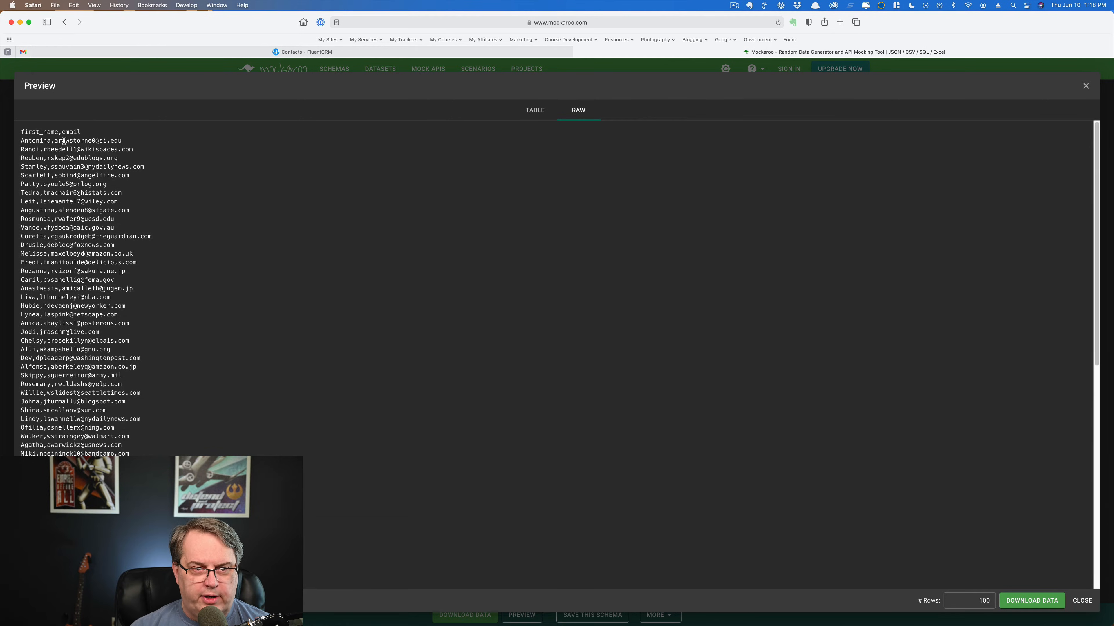
click(535, 112)
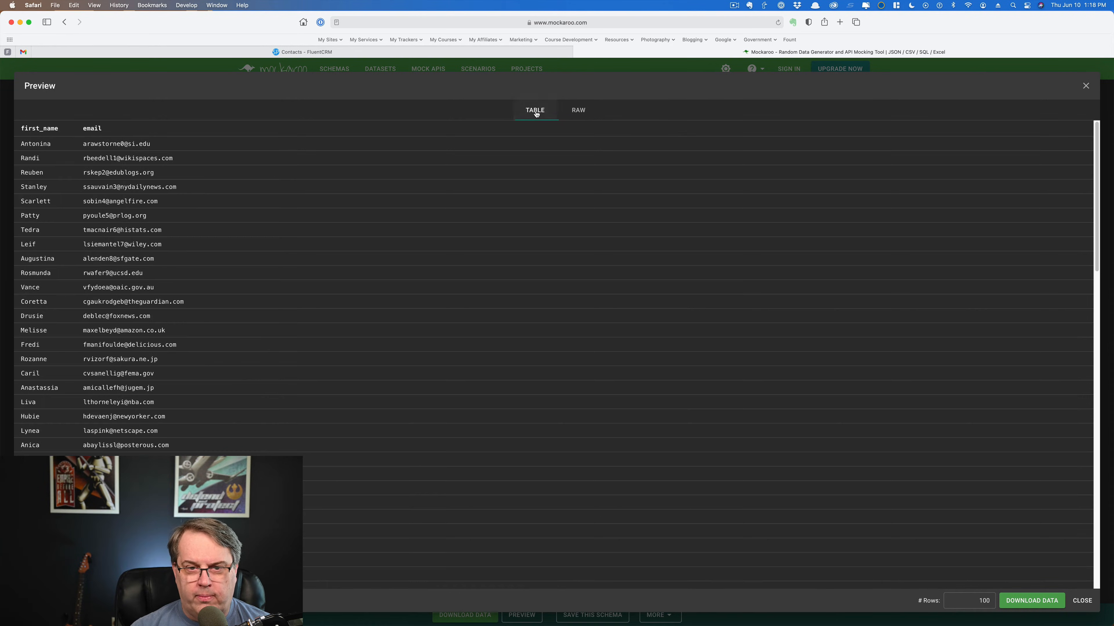
Step: Download the mock data, then close the preview and the Mockaroo page to return to the FluentCRM contacts
click(1035, 601)
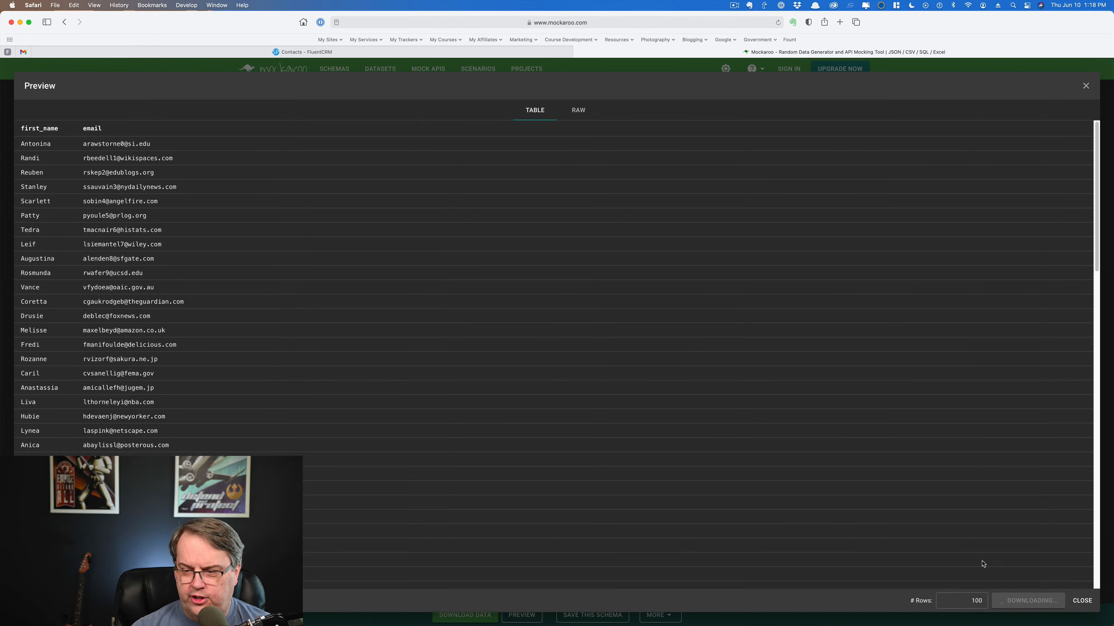
click(1082, 601)
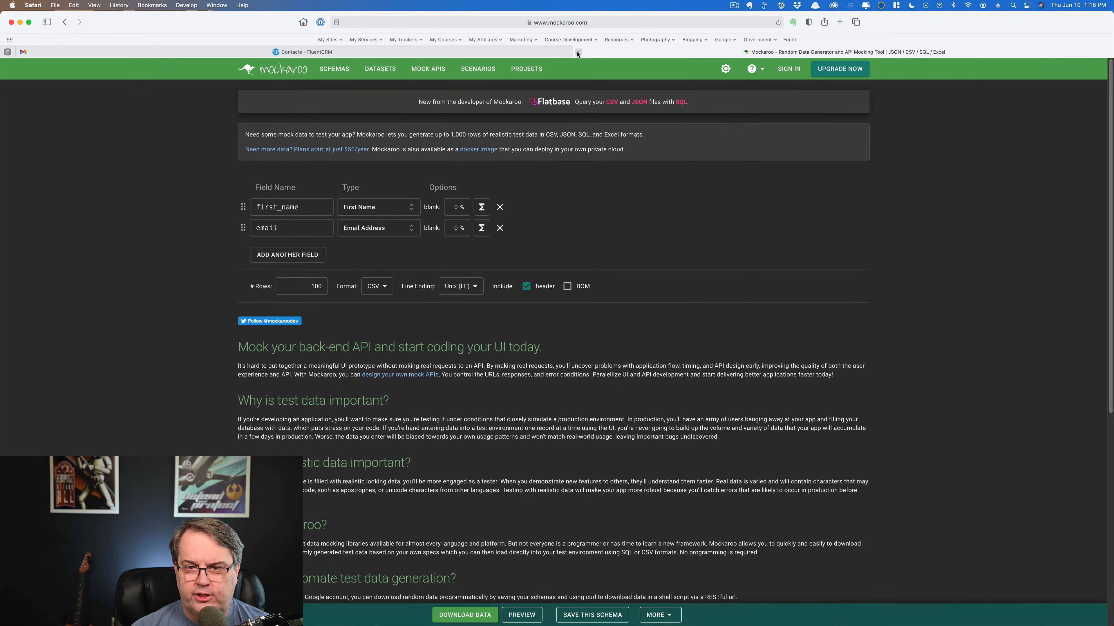
click(578, 52)
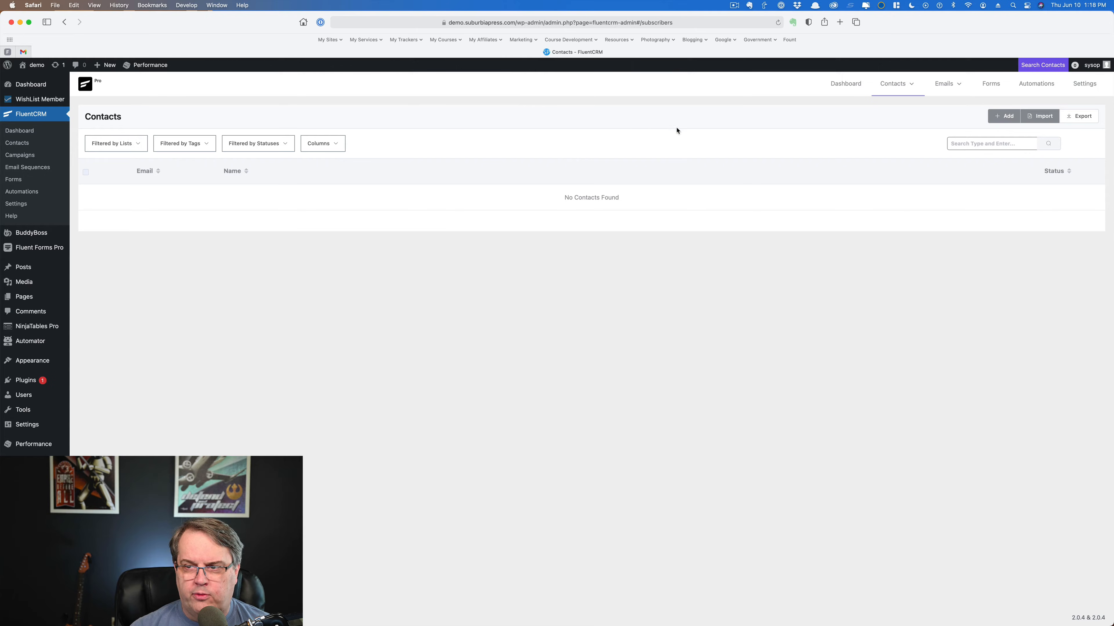
Step: View the form for adding a new contact and cancel it without entering anything
click(1003, 116)
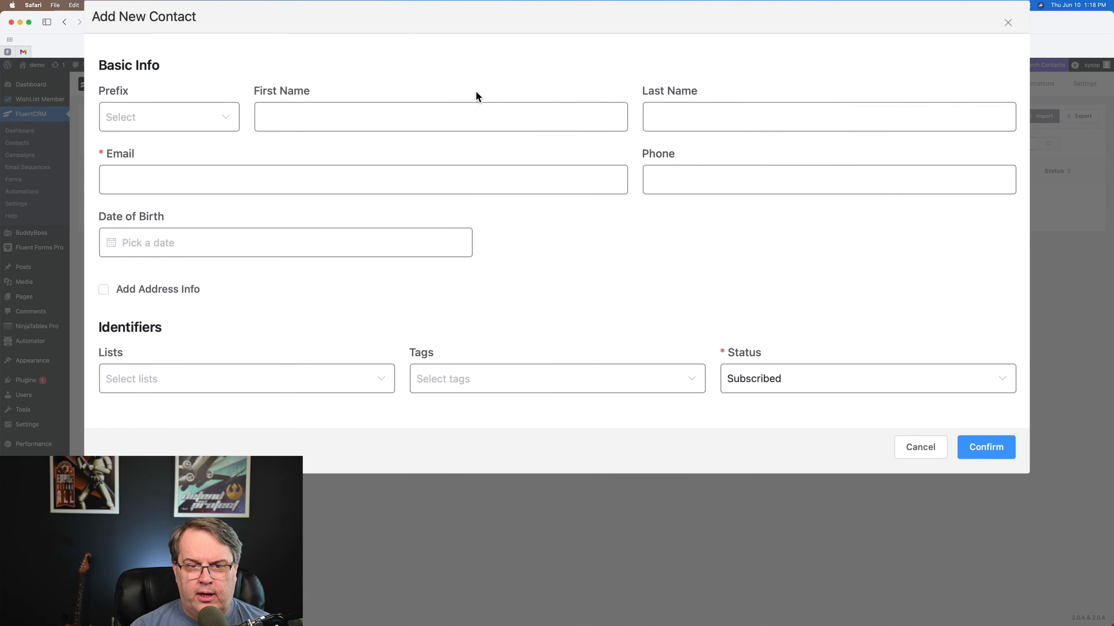
click(917, 453)
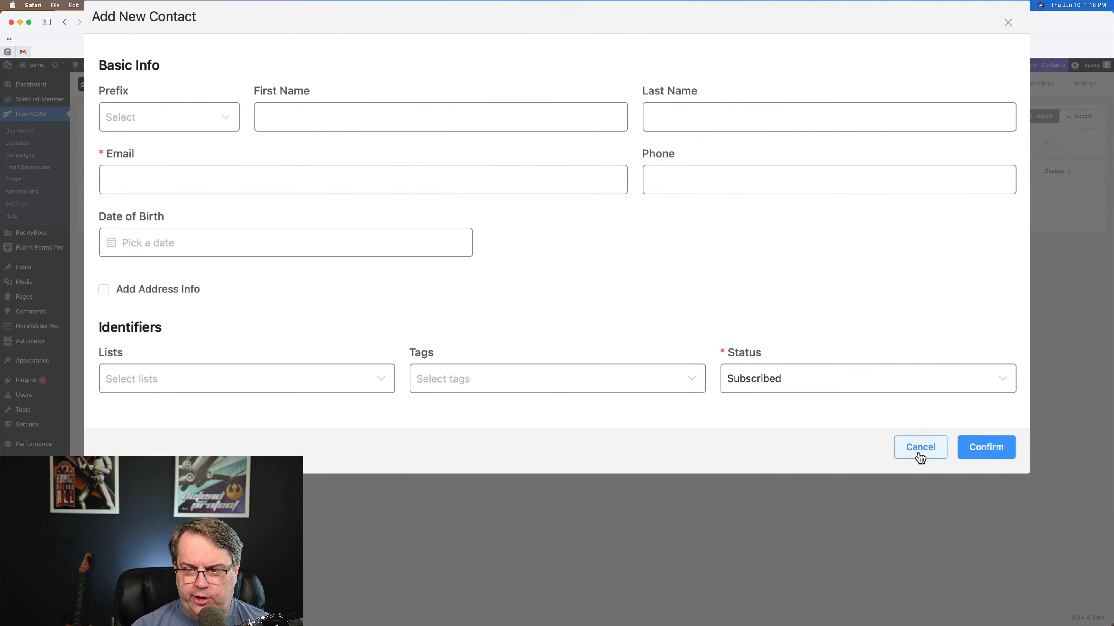
Step: Start a subscriber import from a CSV file with the Comma Separated (,) delimiter and upload the contacts file for column mapping
click(1040, 118)
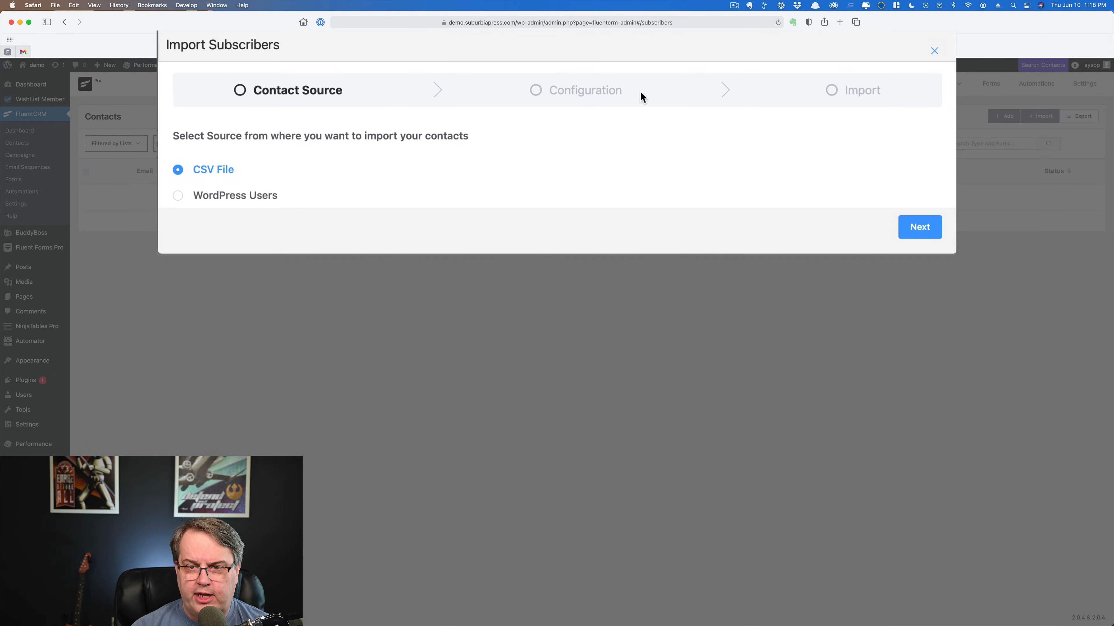
click(925, 233)
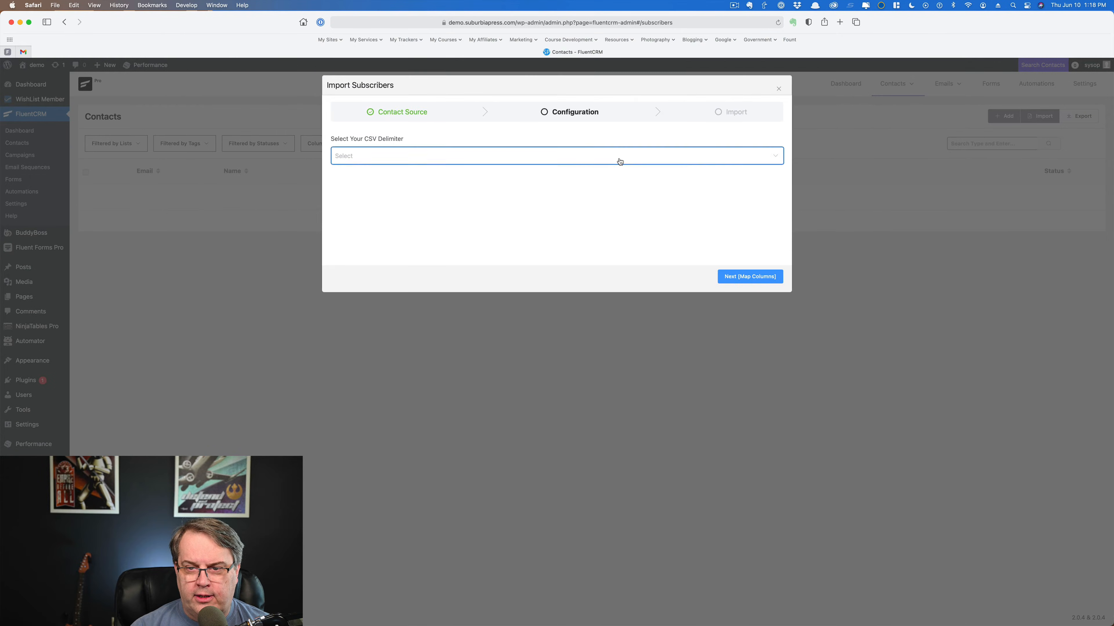
click(619, 161)
click(383, 183)
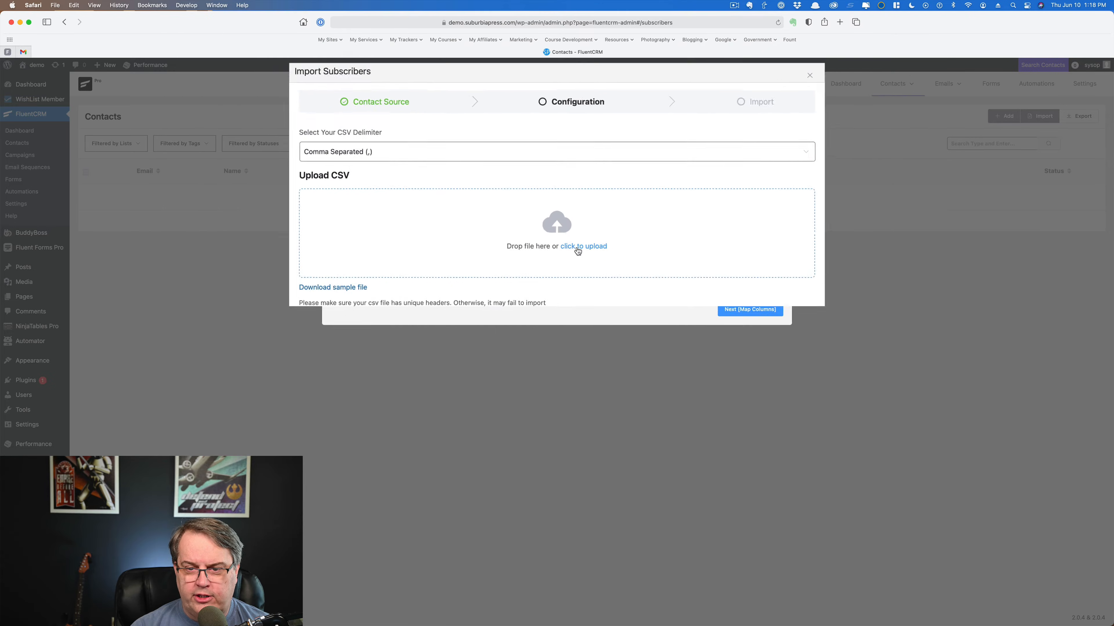
click(575, 242)
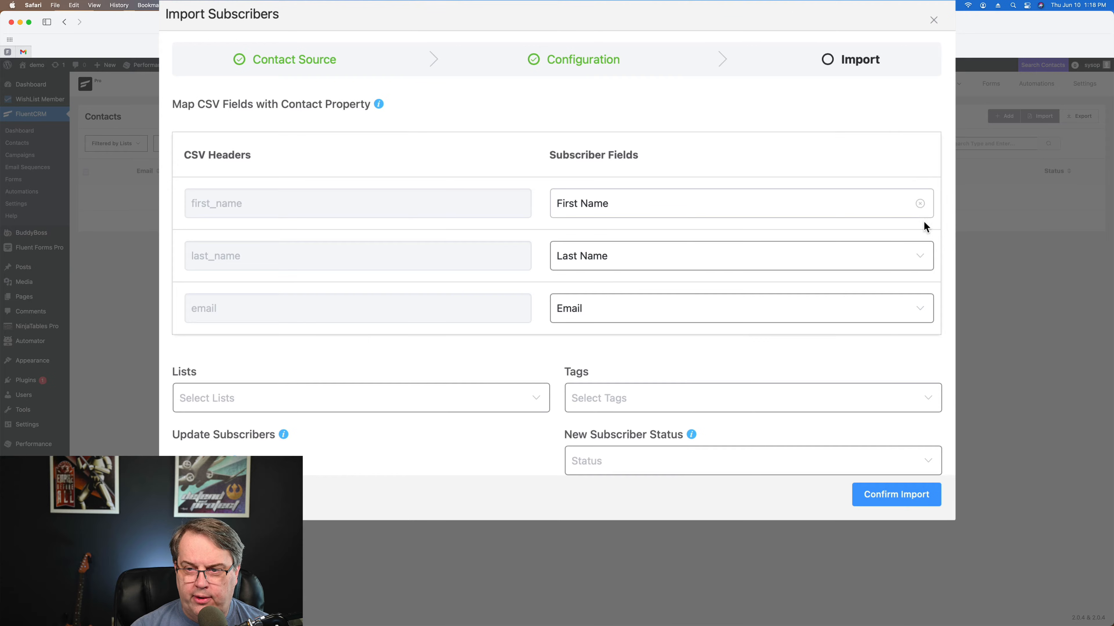
Step: Clear the subscriber field mapped to the last_name column and map it to Last Name again
click(919, 256)
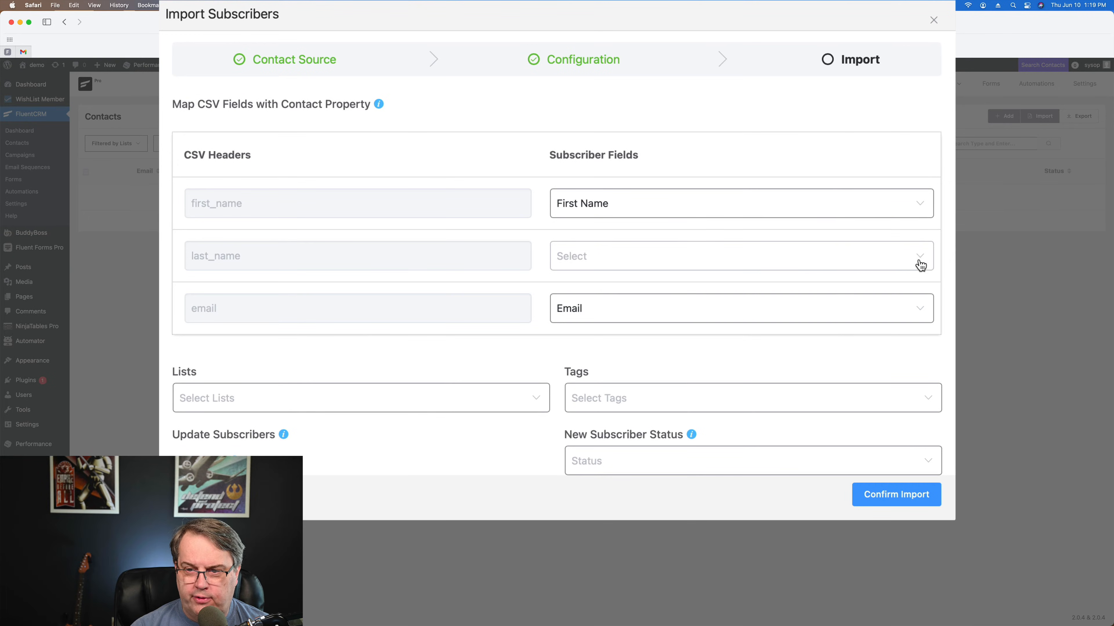
click(919, 259)
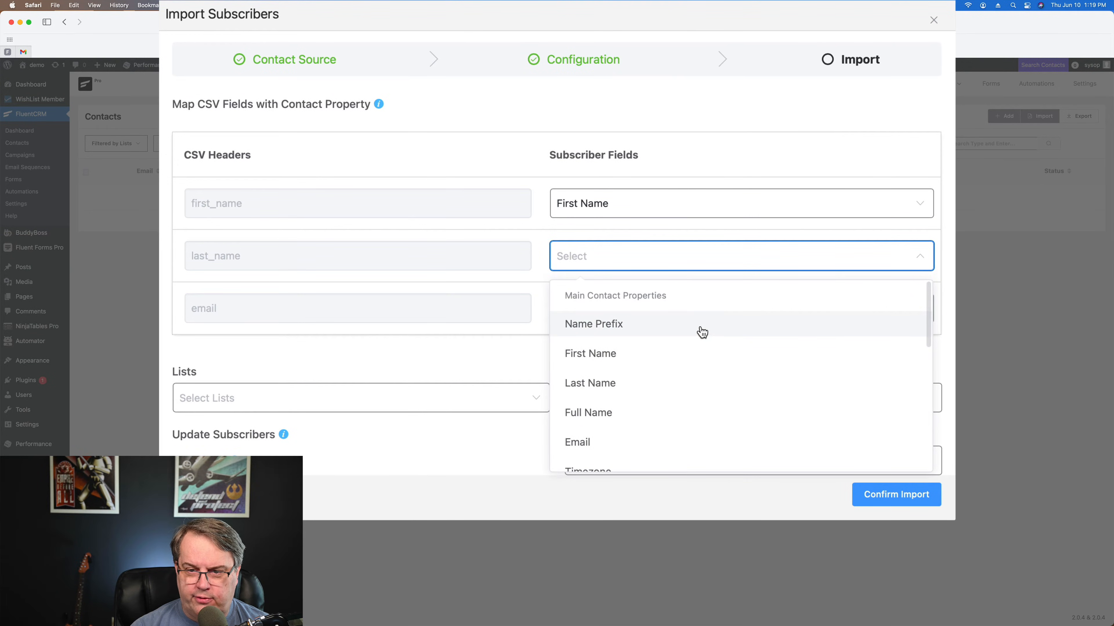
click(919, 262)
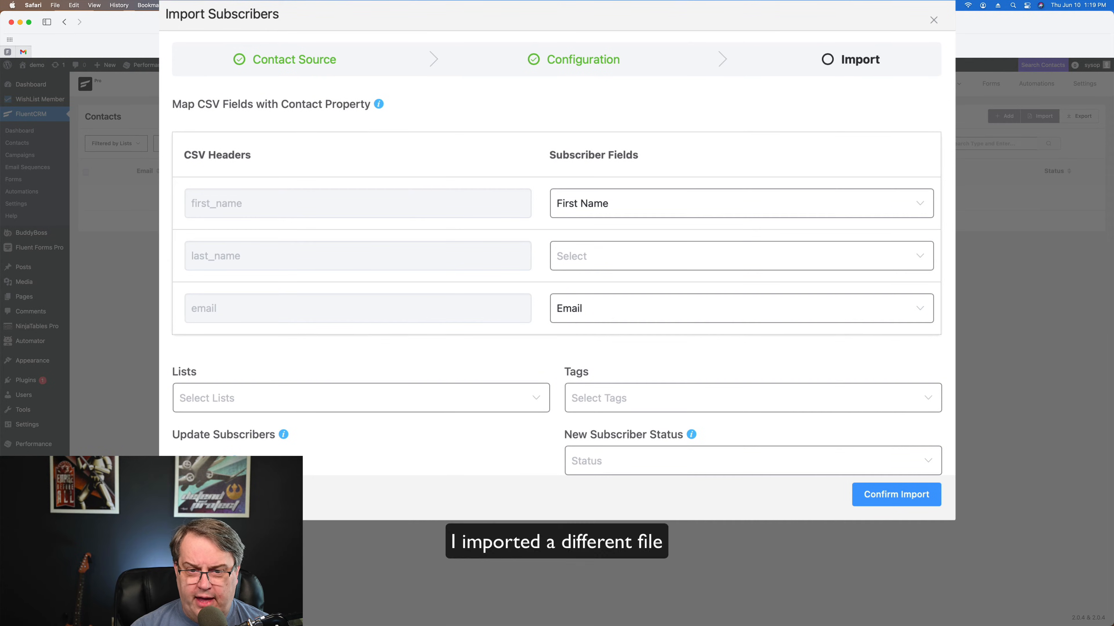
click(649, 257)
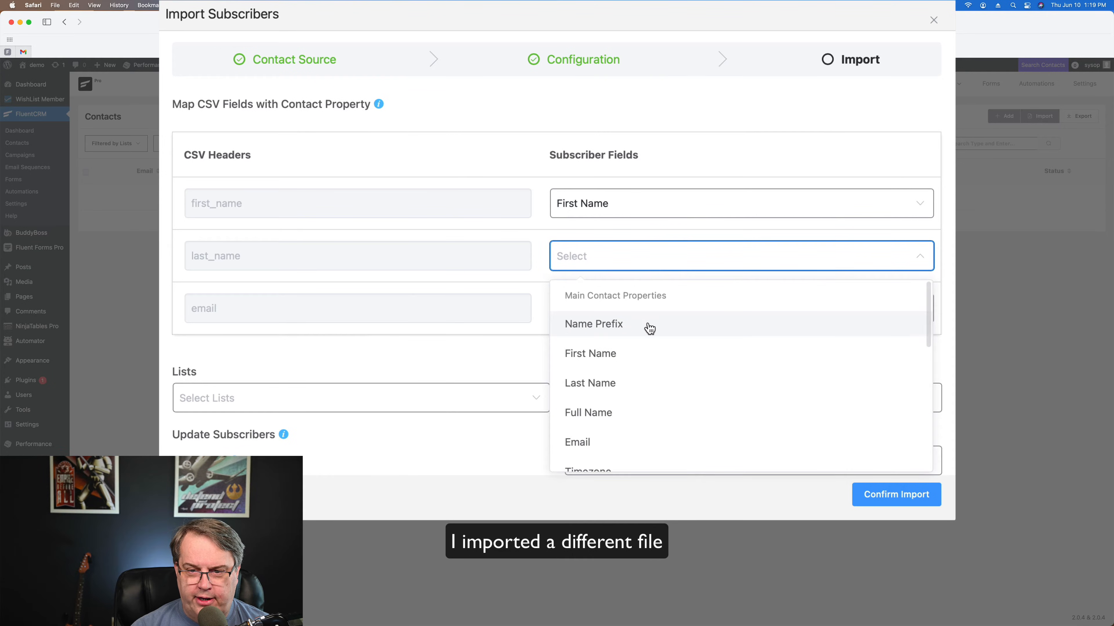
click(633, 388)
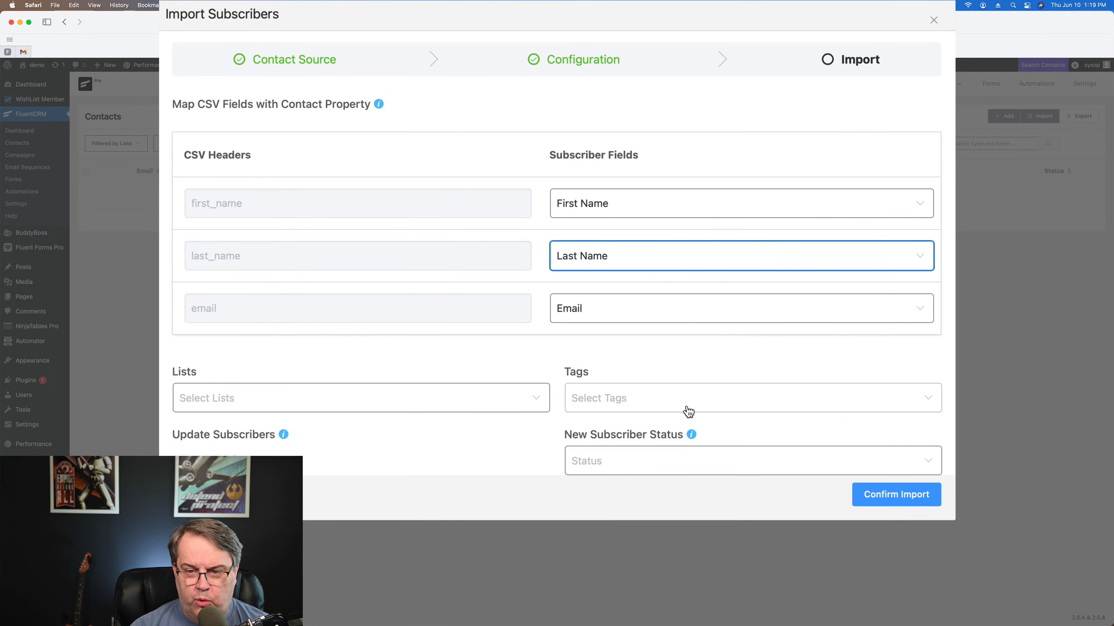
Step: Set the new subscriber status for the import to Subscribed
click(921, 462)
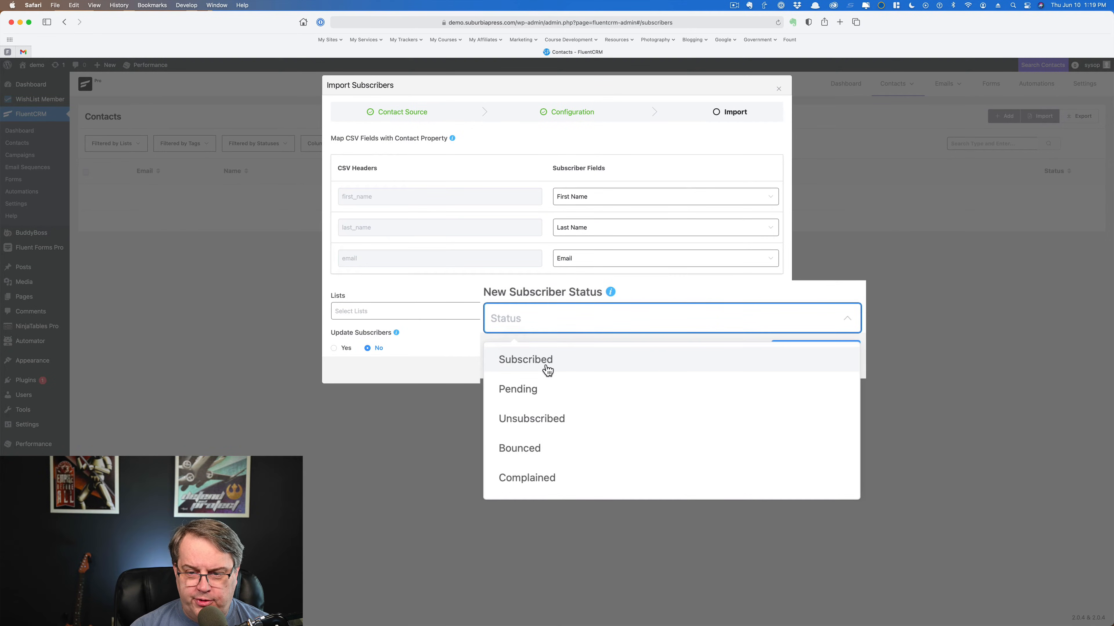
click(547, 368)
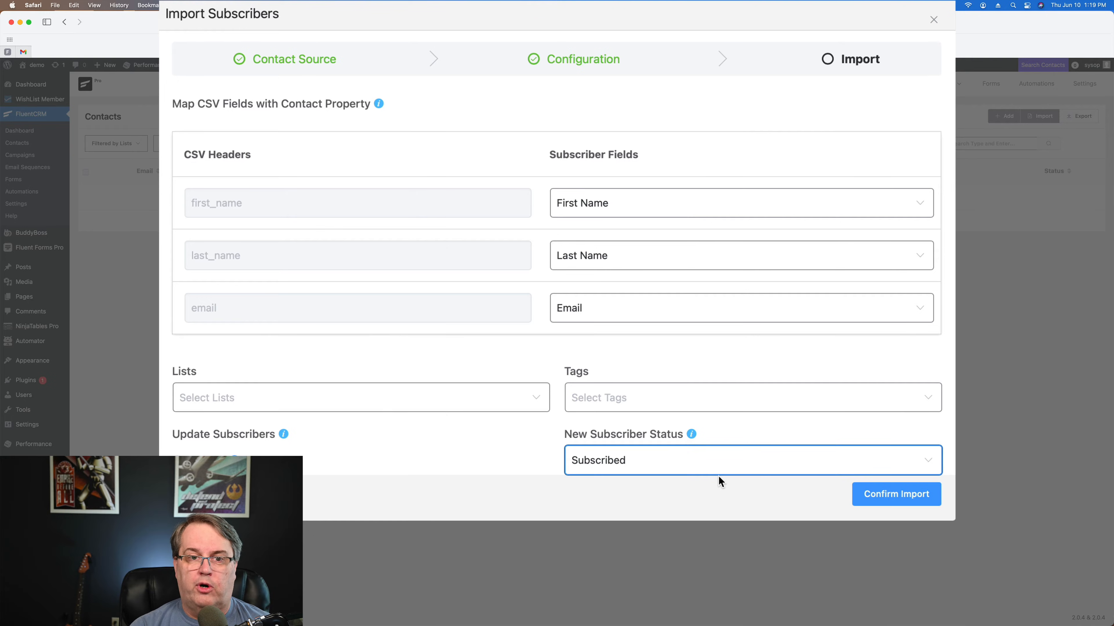
Step: Review the New Subscriber Status options, keep Subscribed selected, and check the help note for Update Subscribers
click(765, 465)
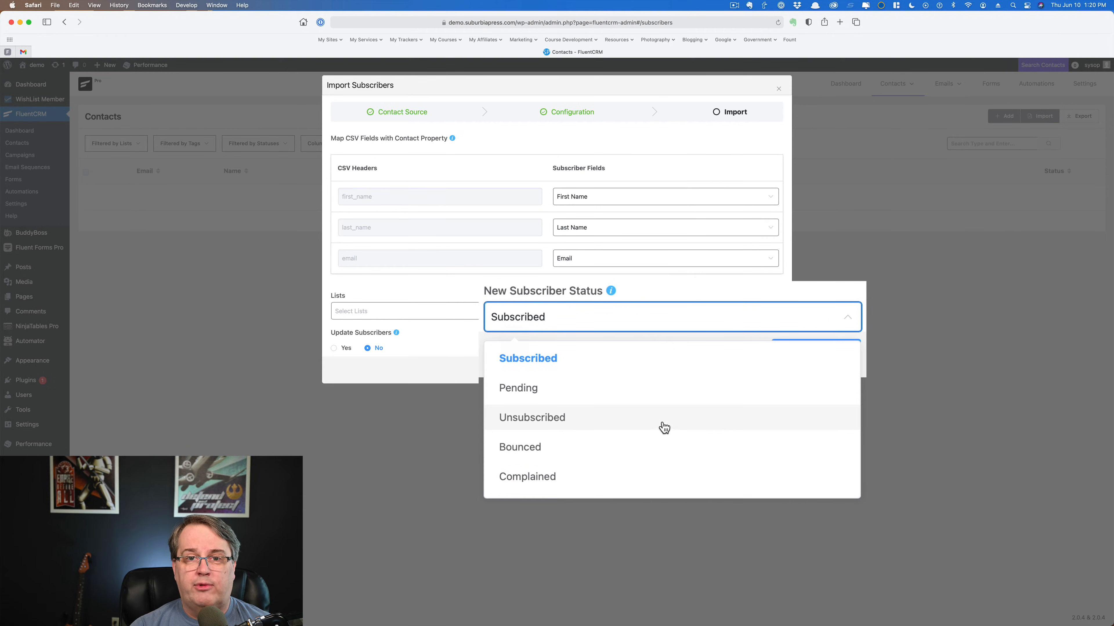
click(569, 362)
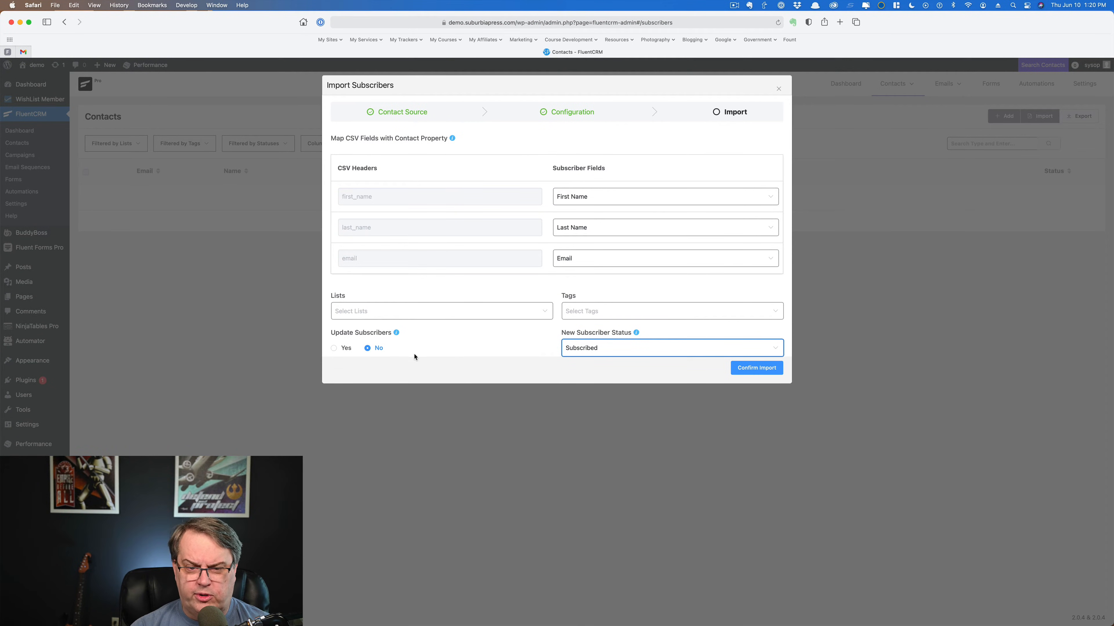
mouse_move(397, 335)
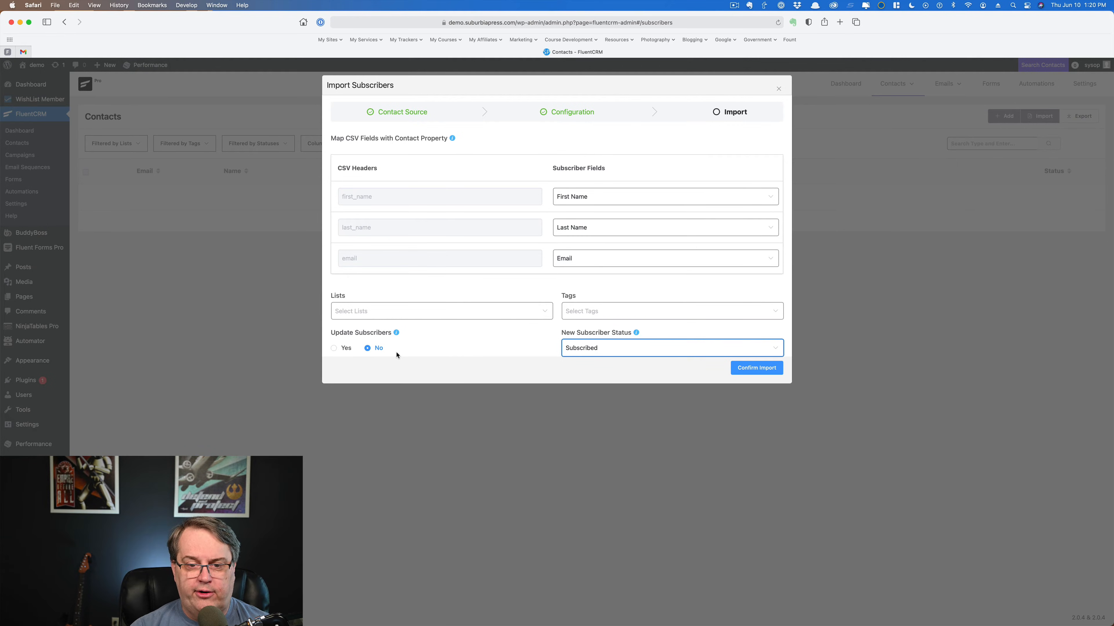
Step: Assign the imported contacts to the list Test List and give them the tag Test Tag
click(544, 314)
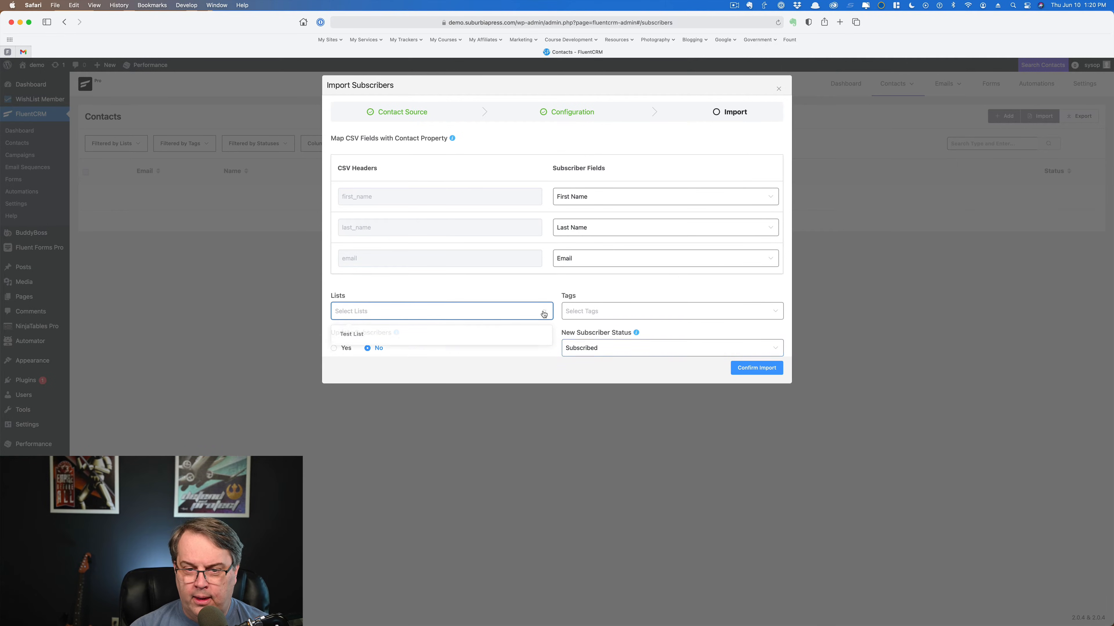
click(480, 338)
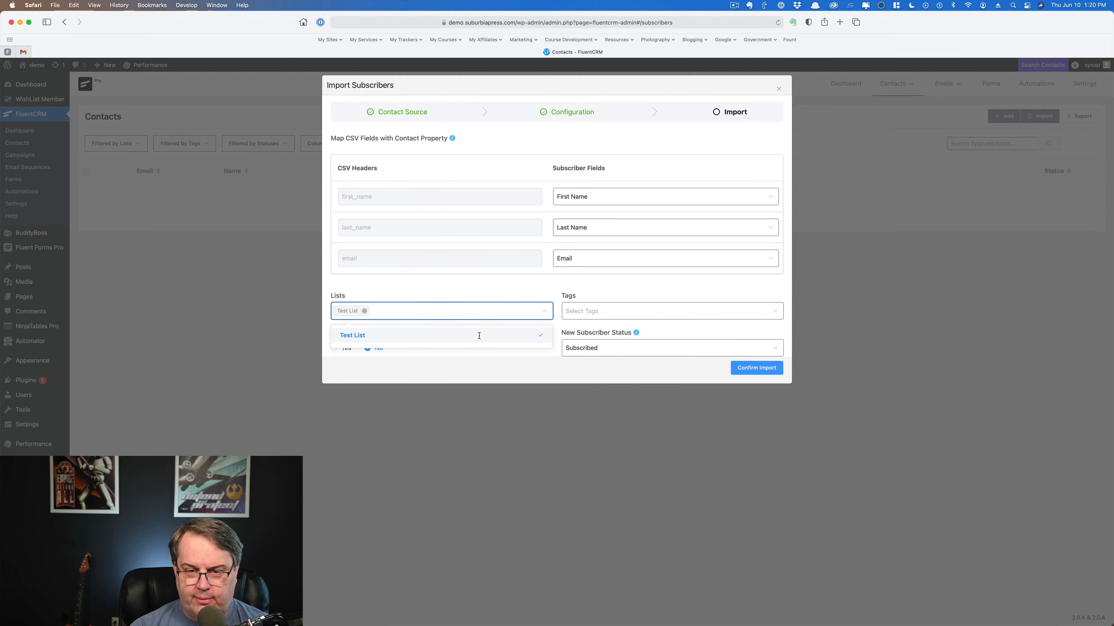
click(484, 365)
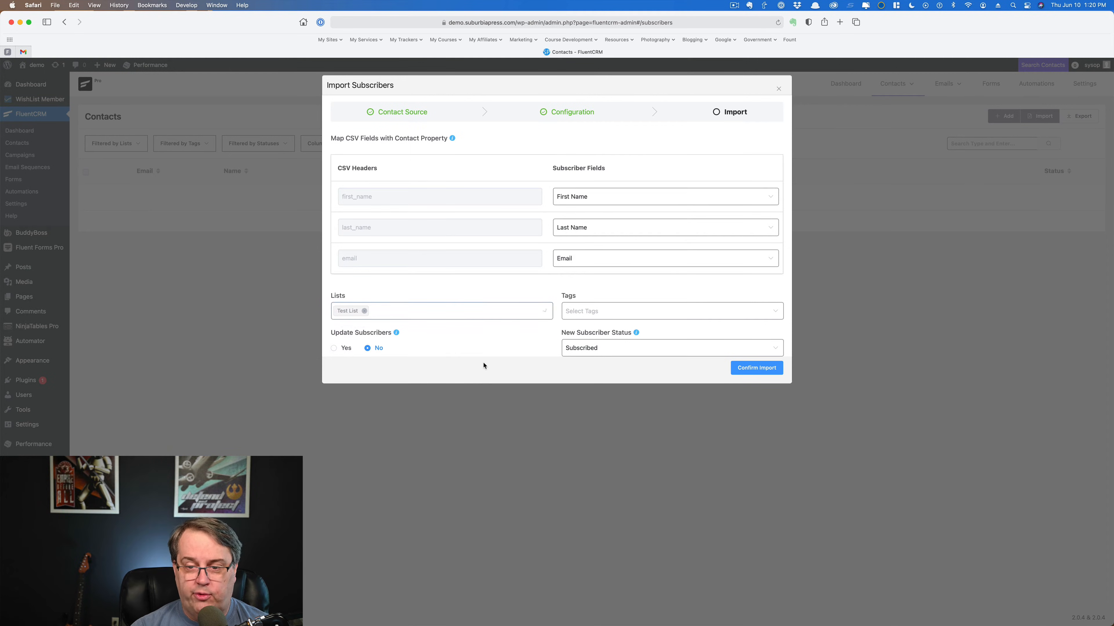
click(588, 313)
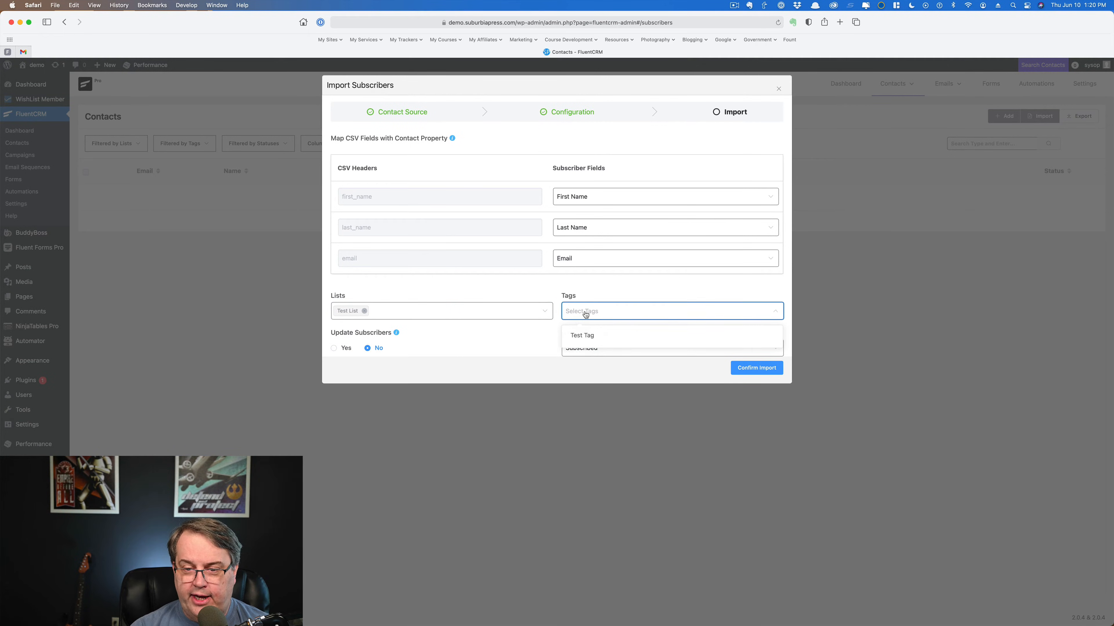
click(598, 337)
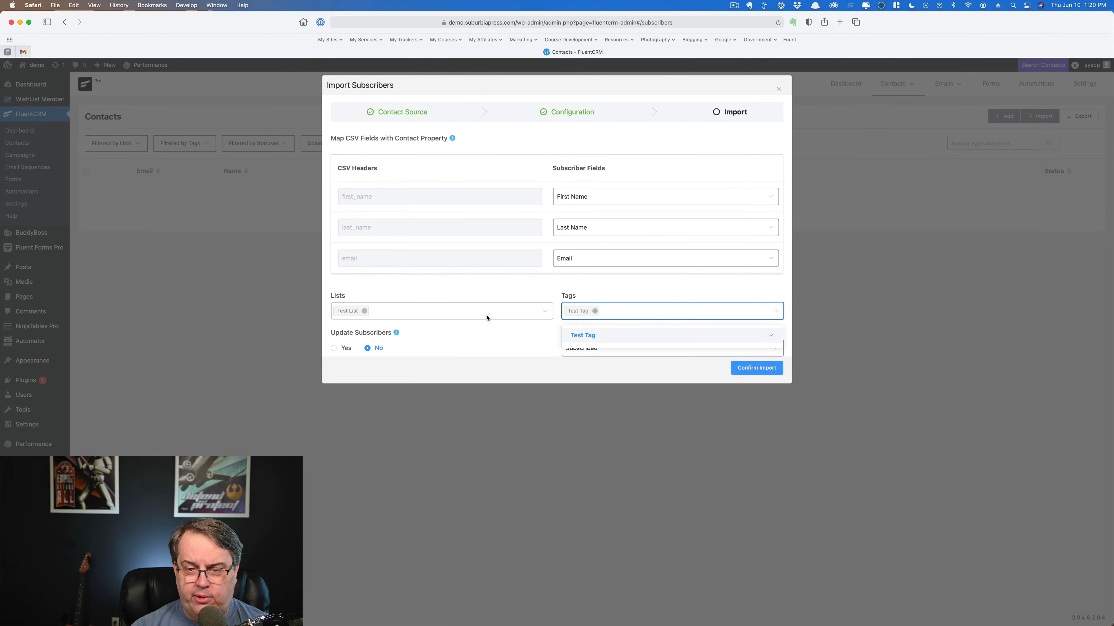
click(526, 342)
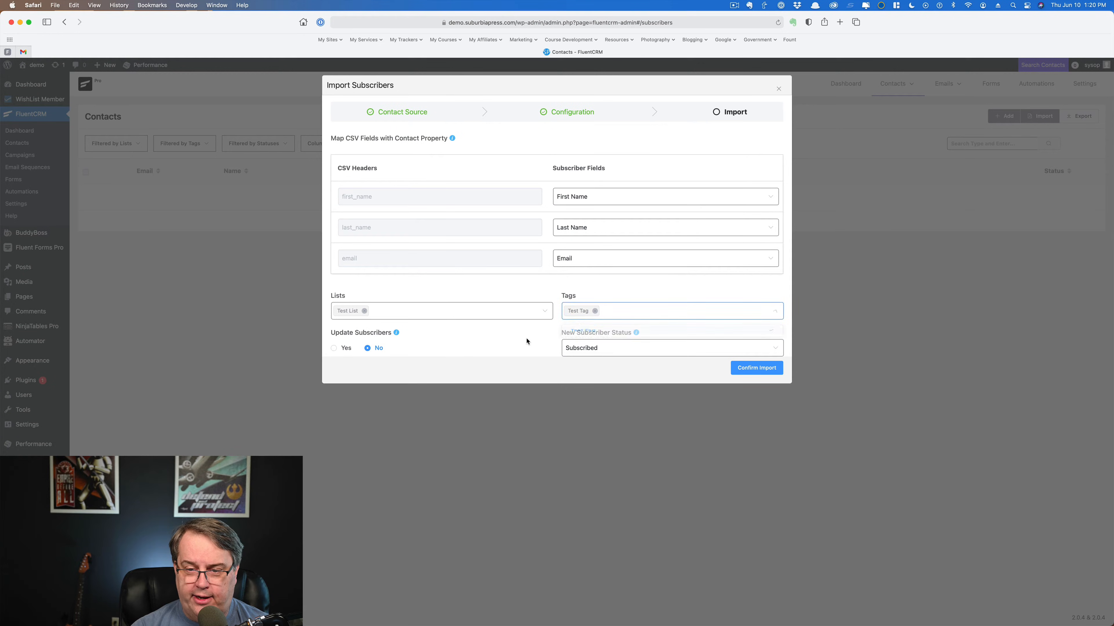
click(621, 312)
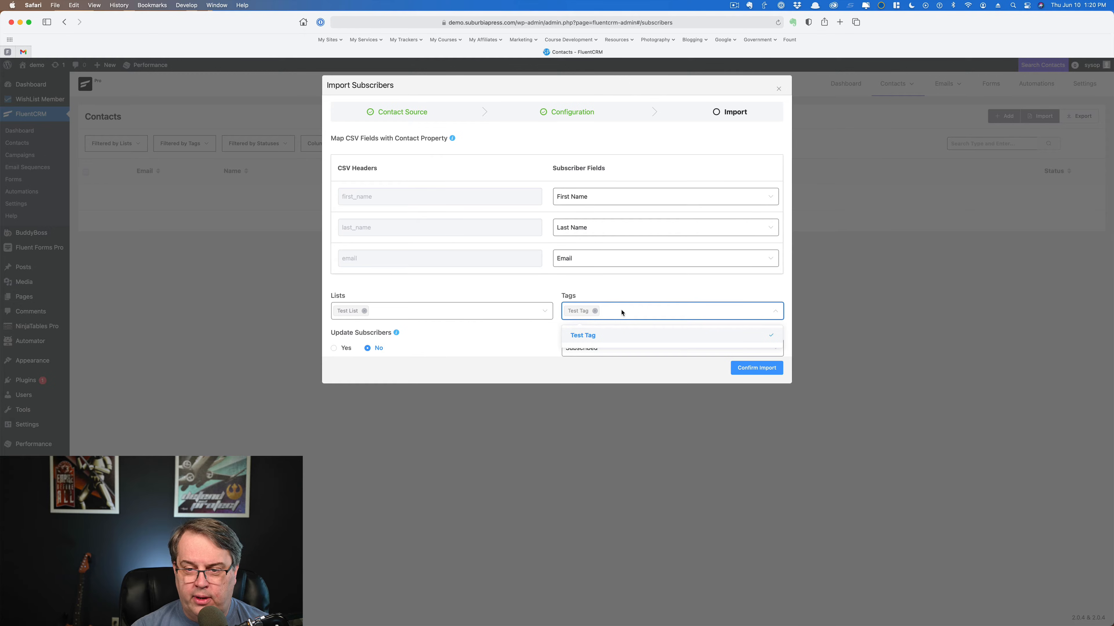
click(508, 349)
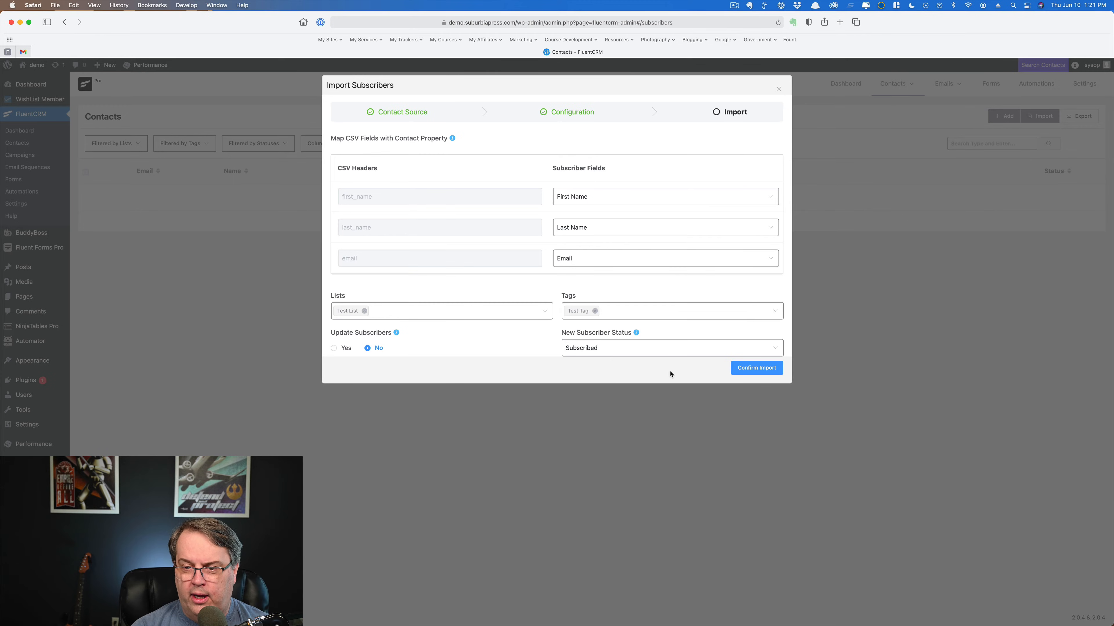
Step: Run the subscriber import and close the import dialog once it completes
click(765, 371)
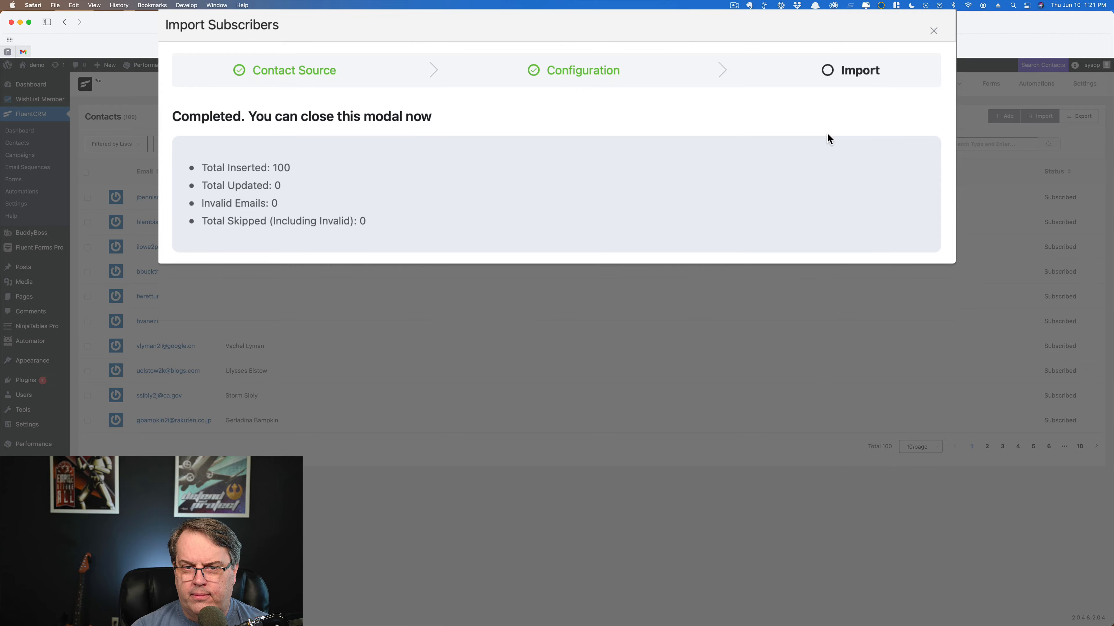
click(780, 92)
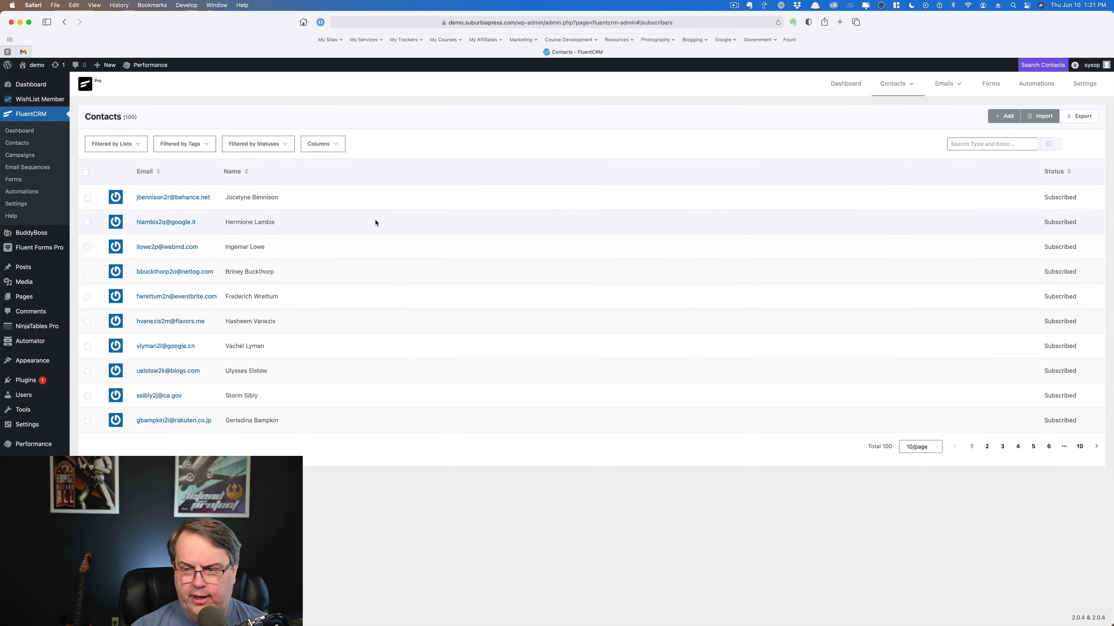
Step: Look at the page-size choices for the contacts list and the contact export options without exporting anything
click(937, 449)
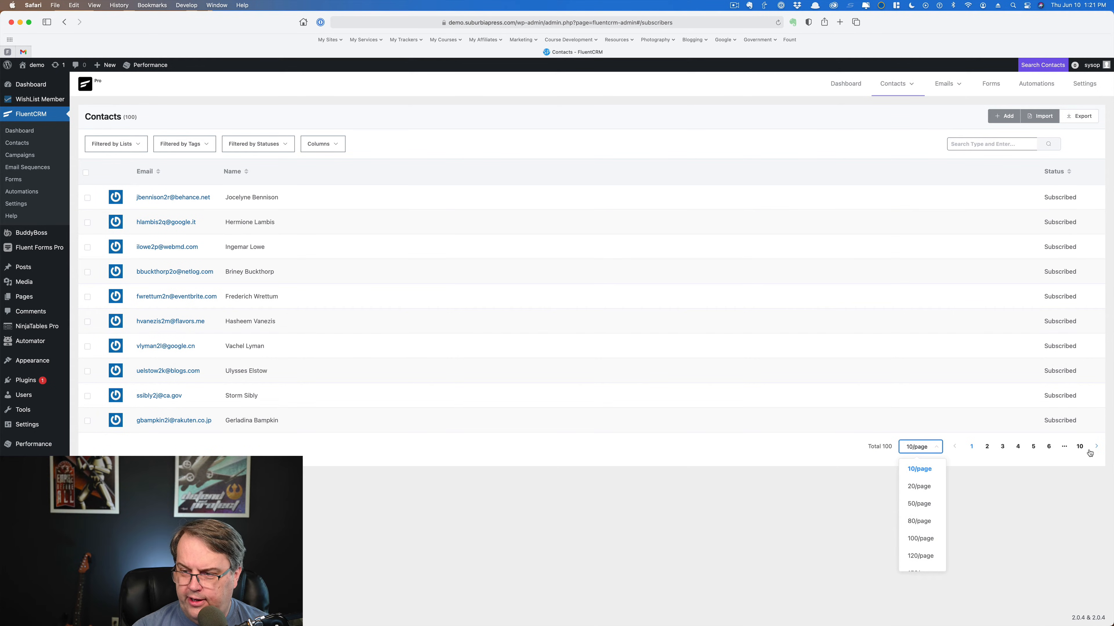
click(653, 458)
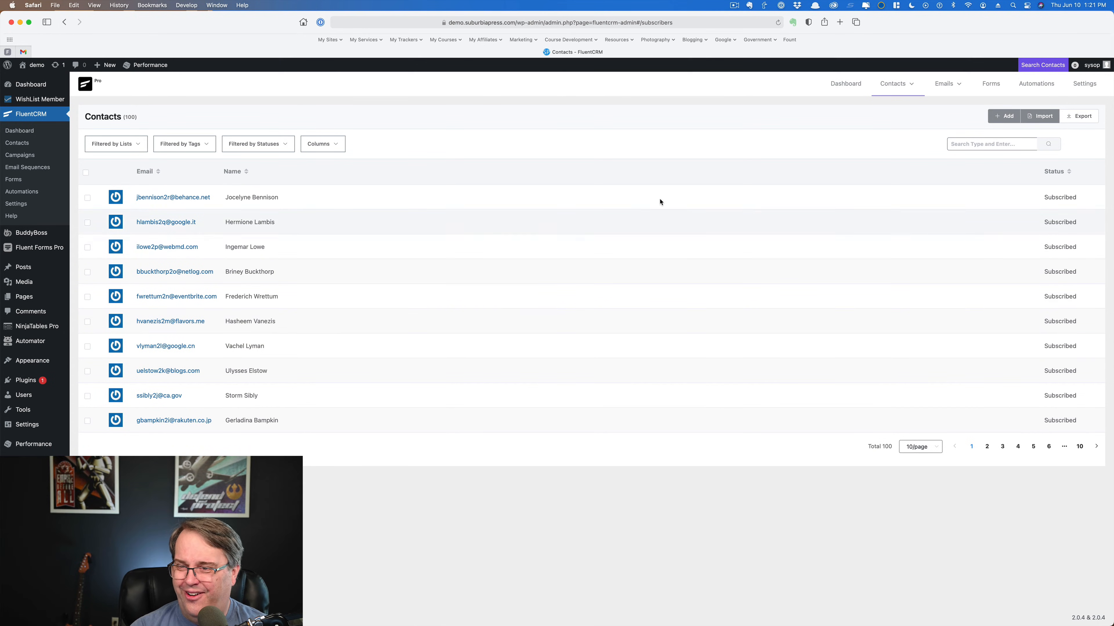
click(1072, 120)
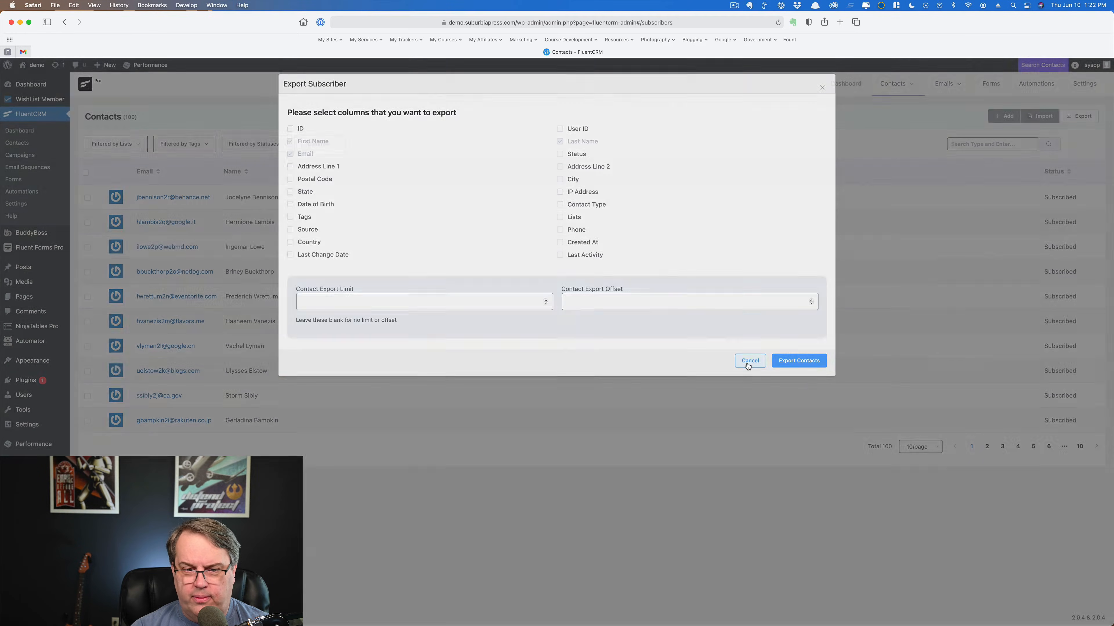
click(883, 490)
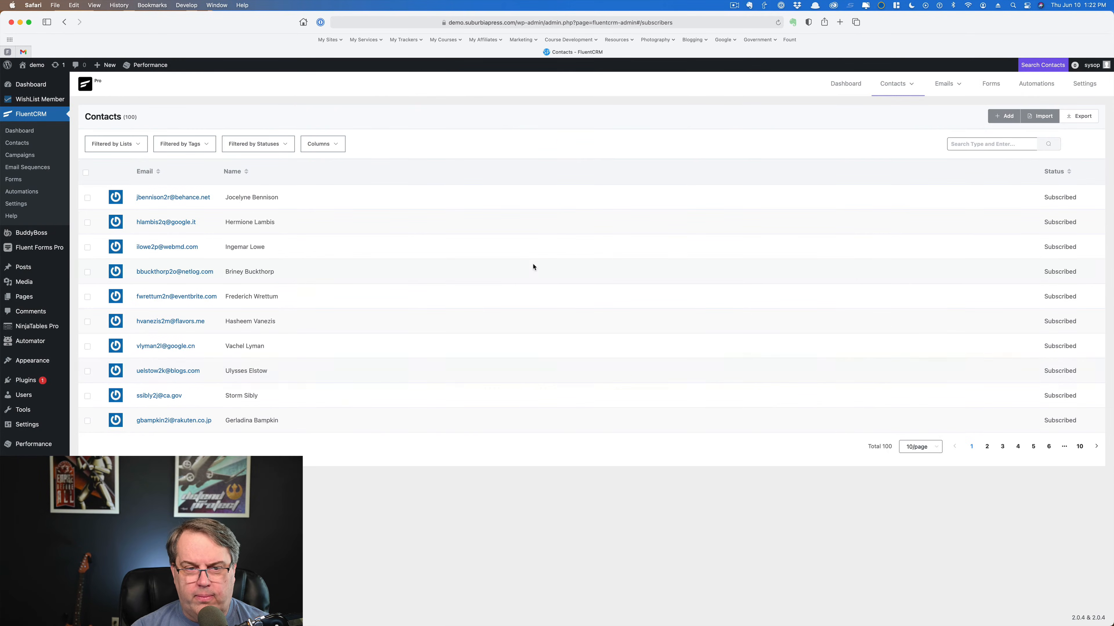
Step: Open the first contact's profile and review the available contact types and subscription statuses without changing them
click(154, 198)
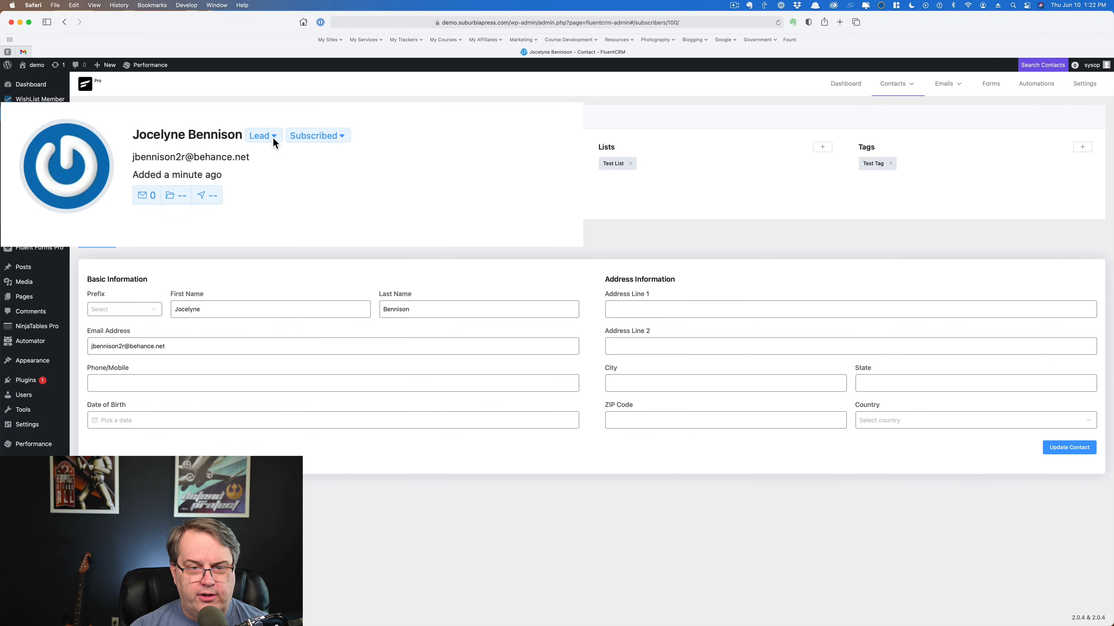
click(240, 152)
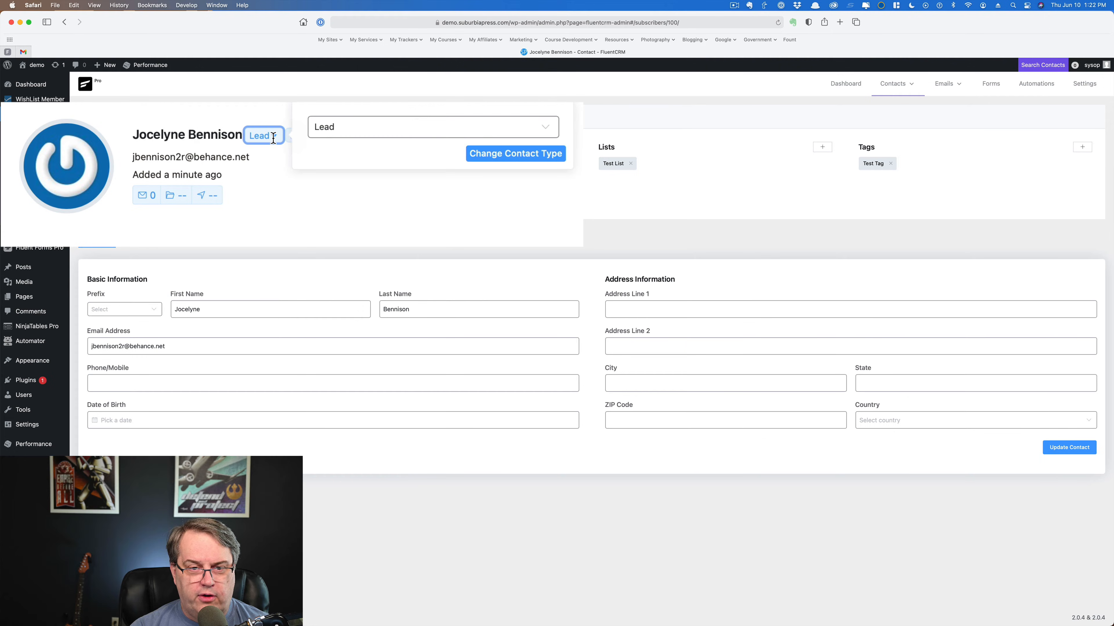
click(541, 130)
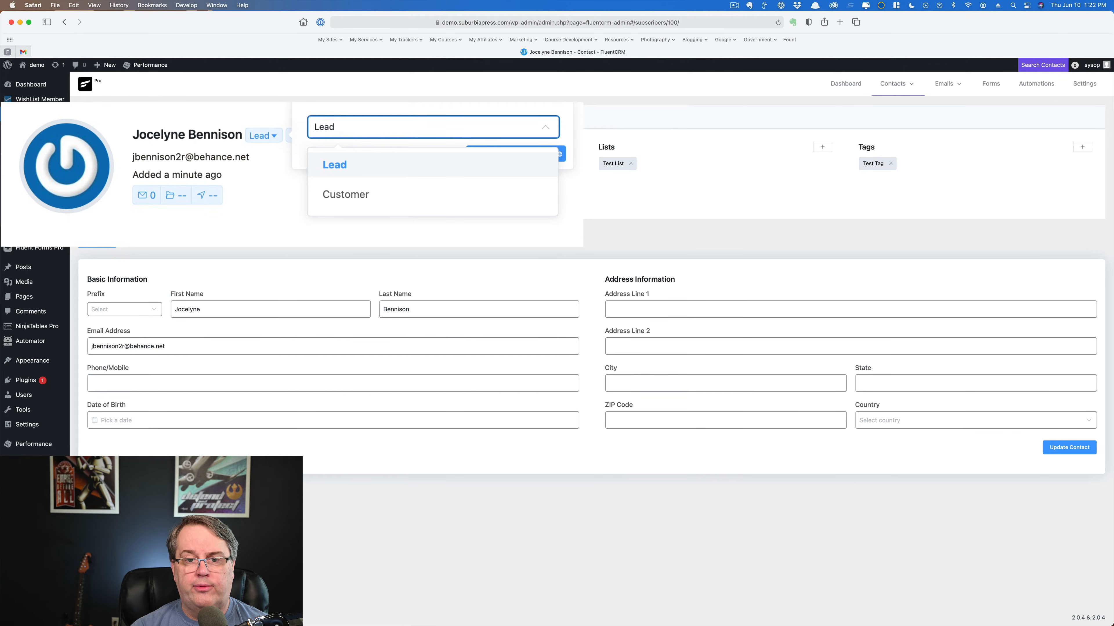
key(Escape)
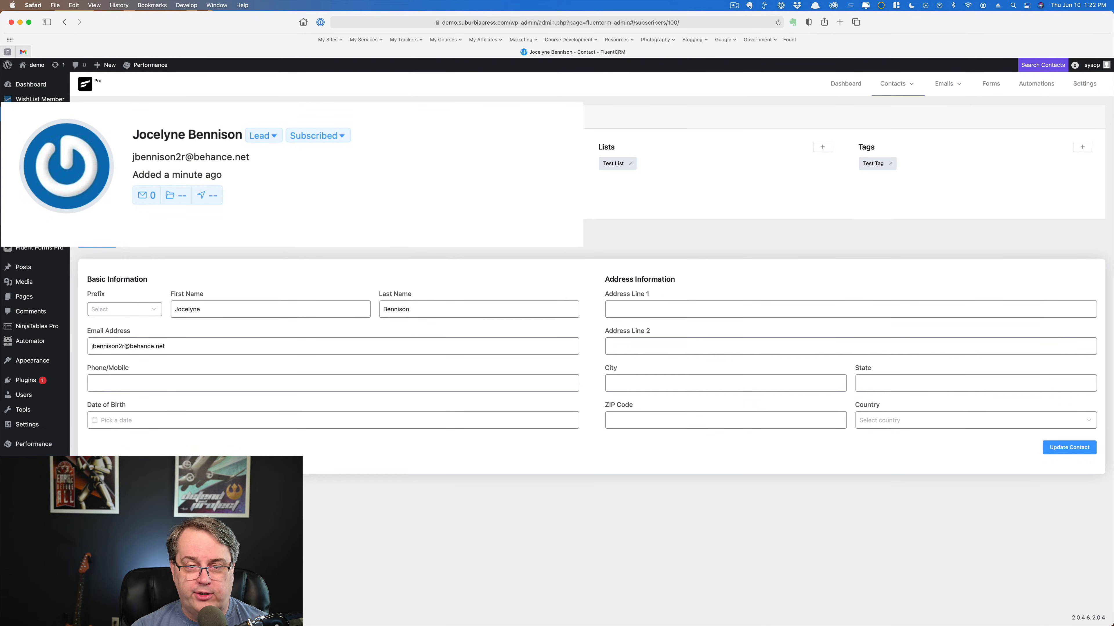
click(342, 136)
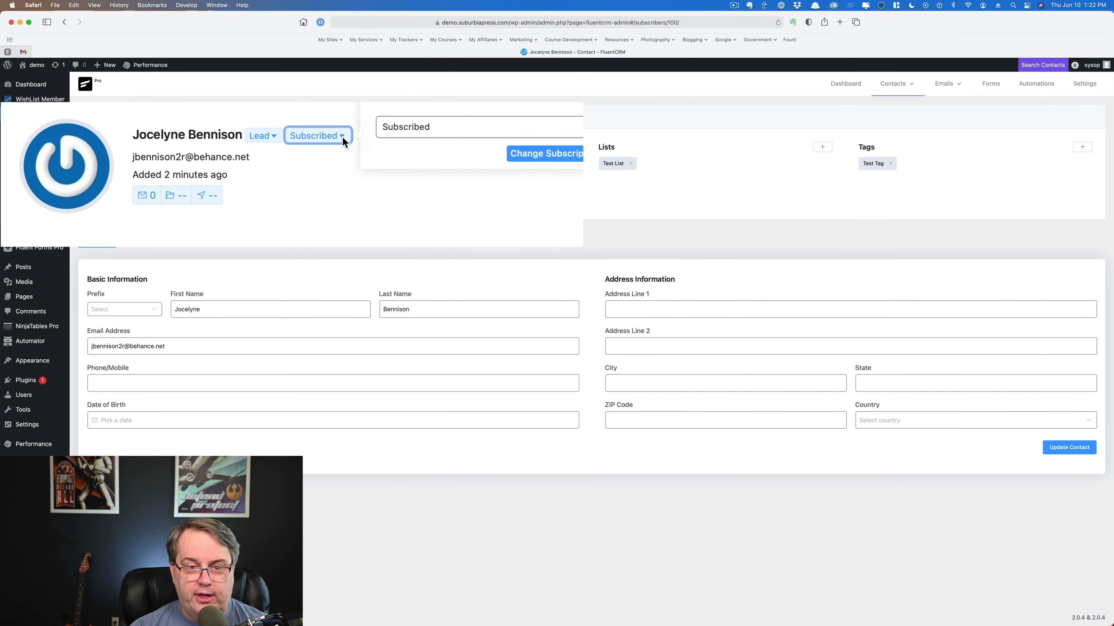
click(438, 127)
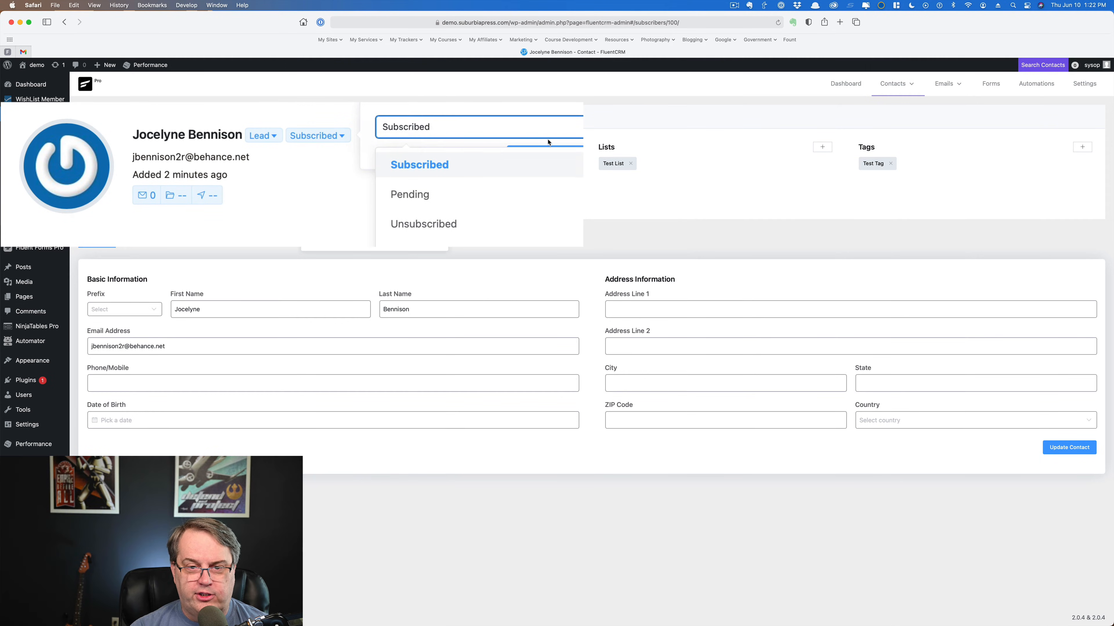
click(565, 140)
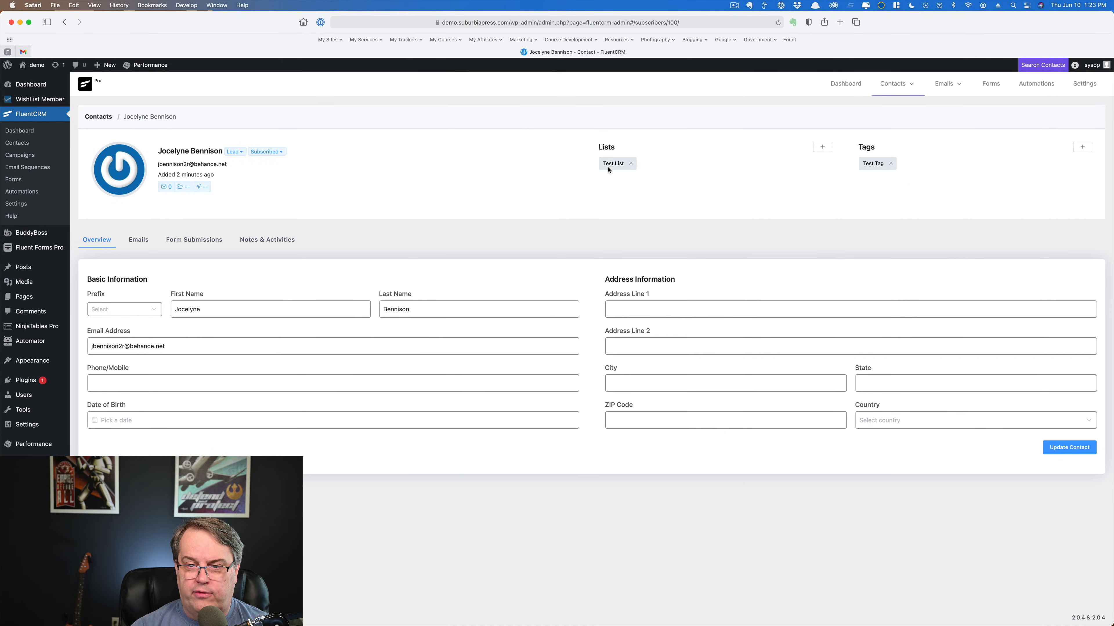
Step: Check which lists, tags and name prefixes can be assigned in the contact's profile, leaving them all as they are
click(826, 149)
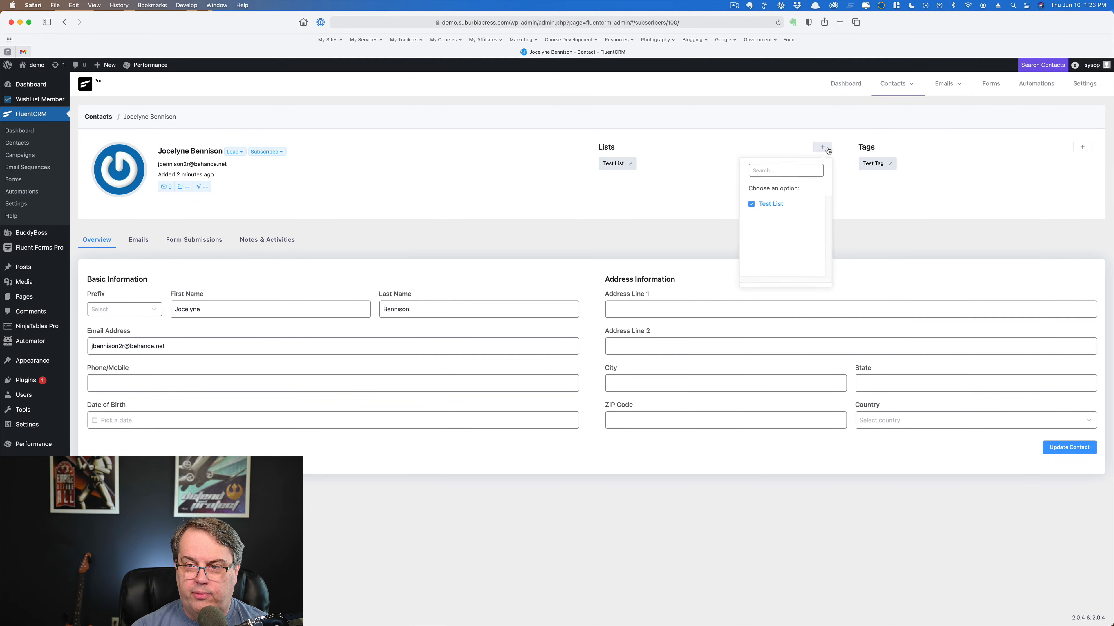
click(776, 142)
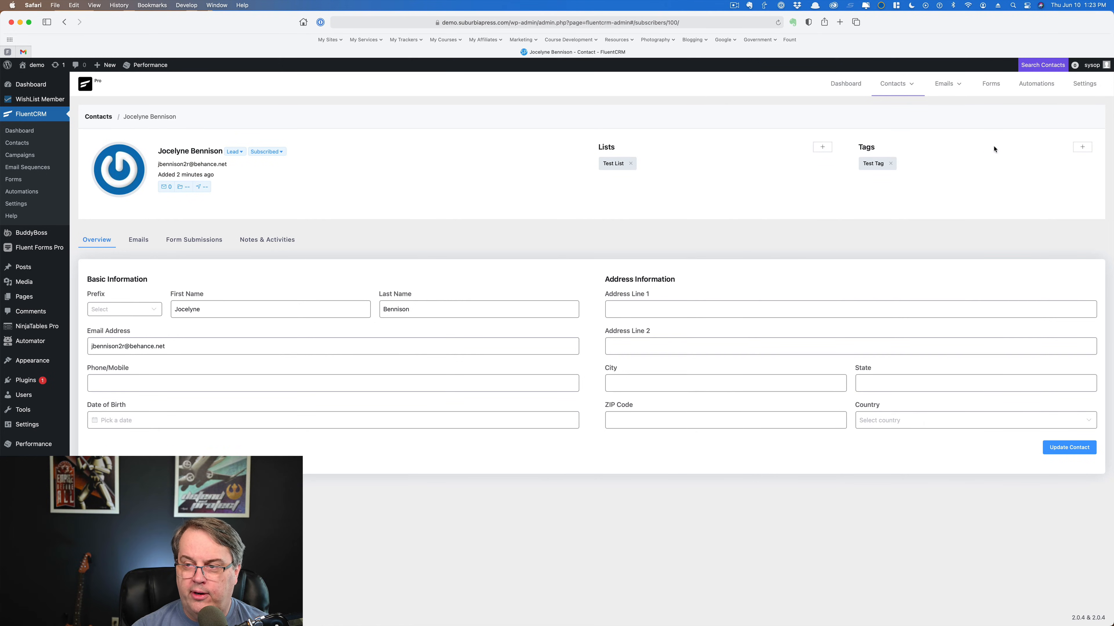
click(1082, 147)
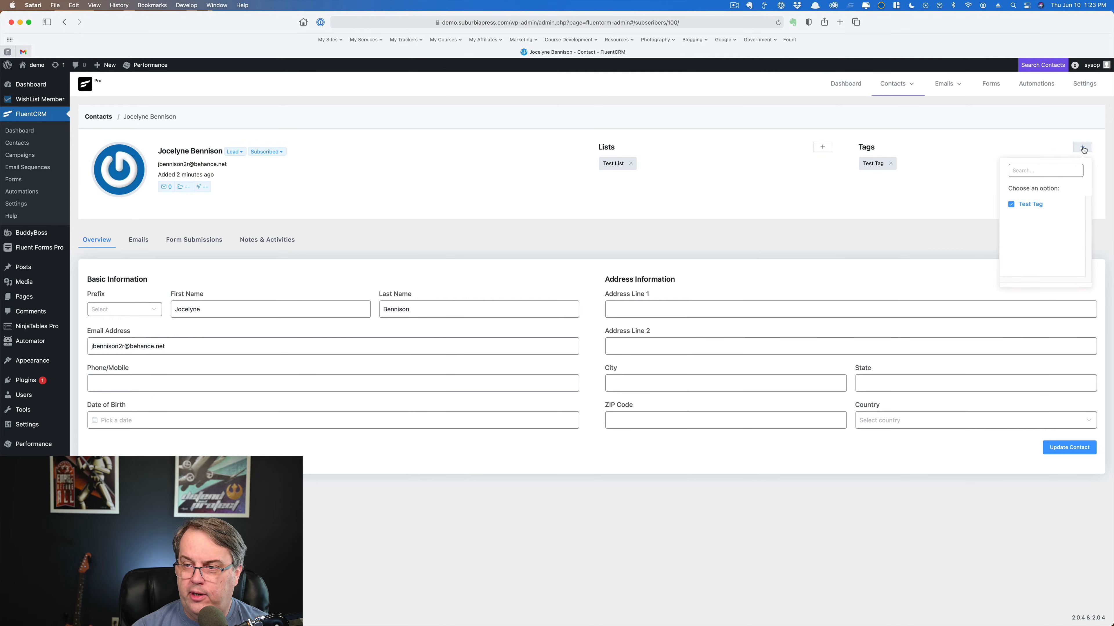
click(1005, 143)
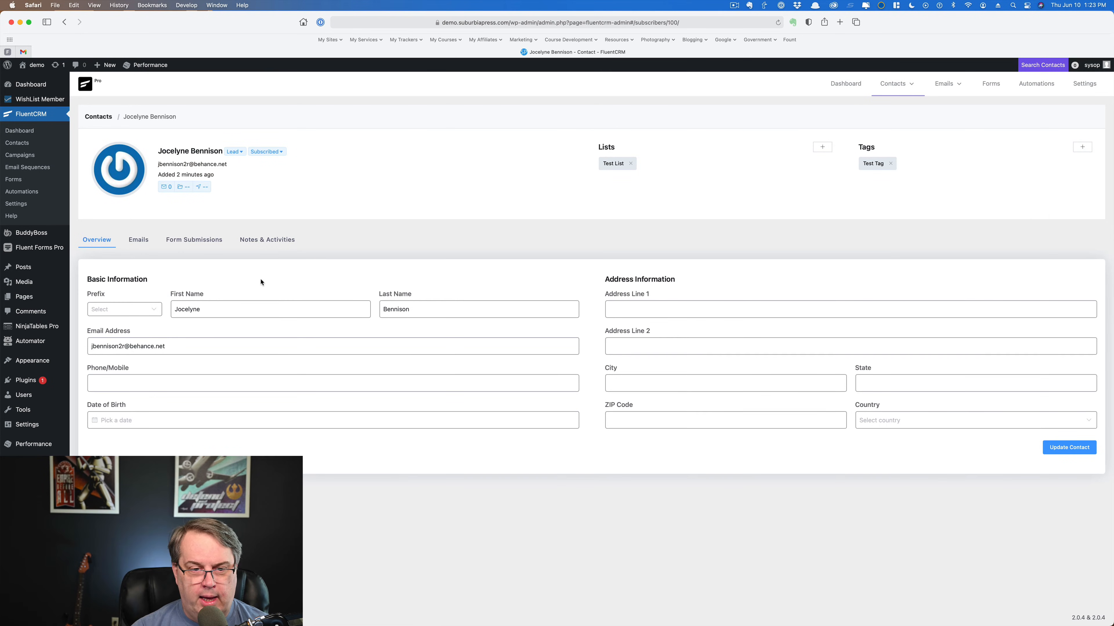
click(153, 312)
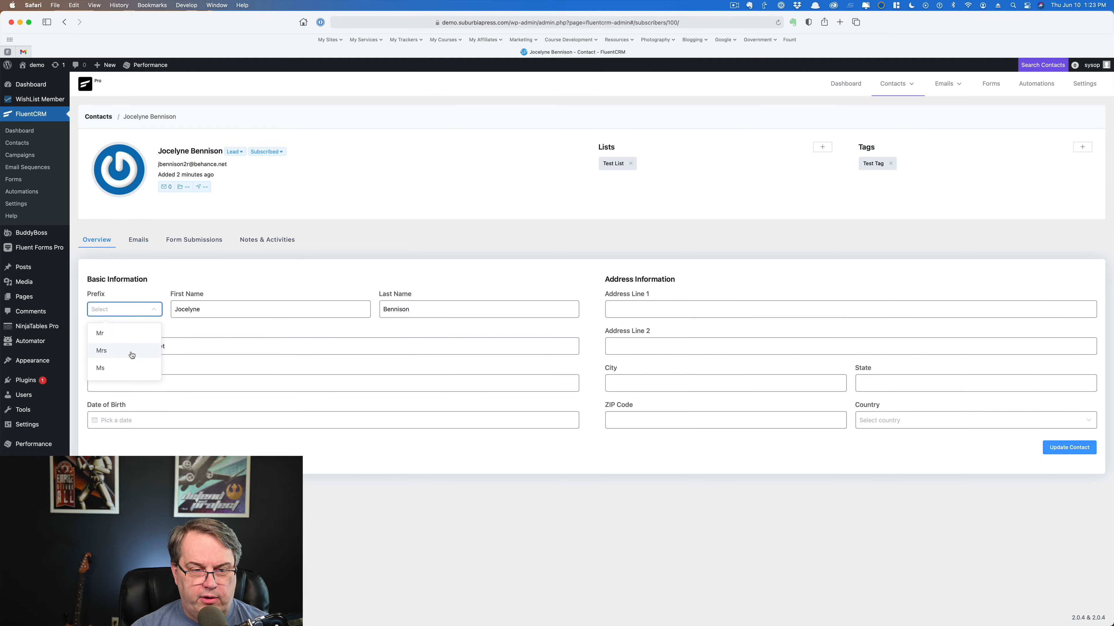
click(321, 284)
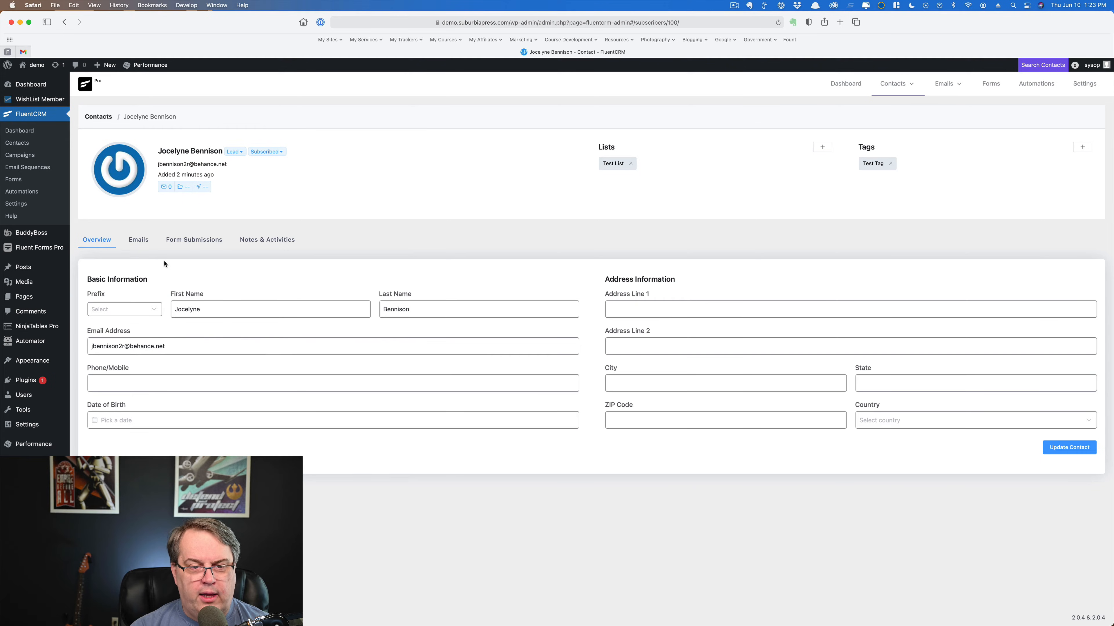
Step: View the contact's email history and the custom email composer, closing the composer without sending anything
click(139, 242)
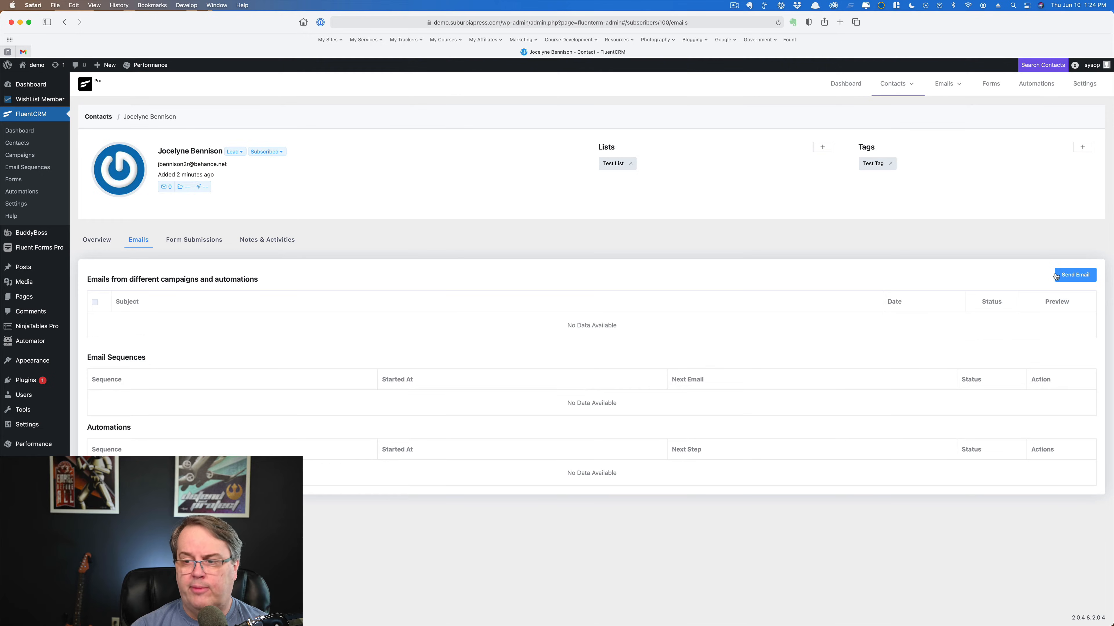
click(1086, 277)
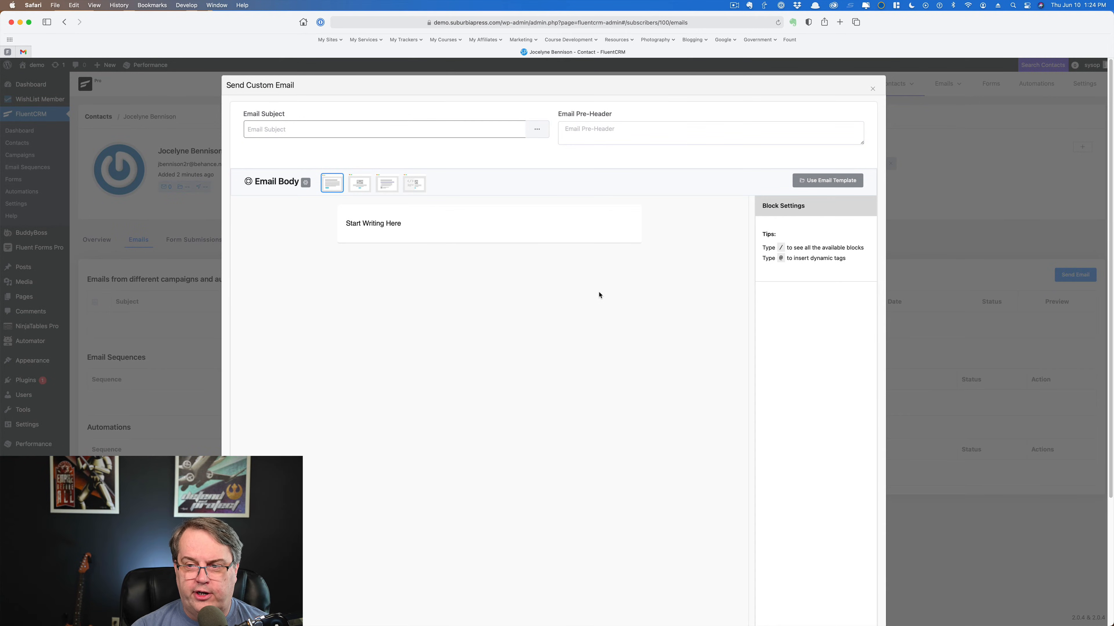
click(873, 90)
mouse_move(873, 91)
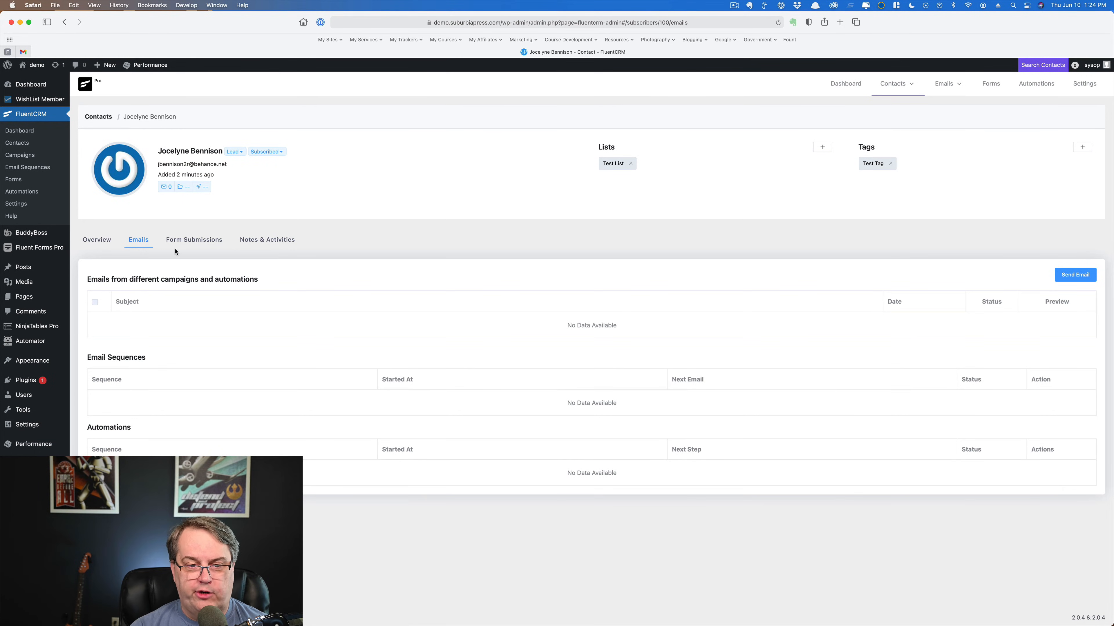
Step: View the contact's form submissions and its notes and activities
click(188, 241)
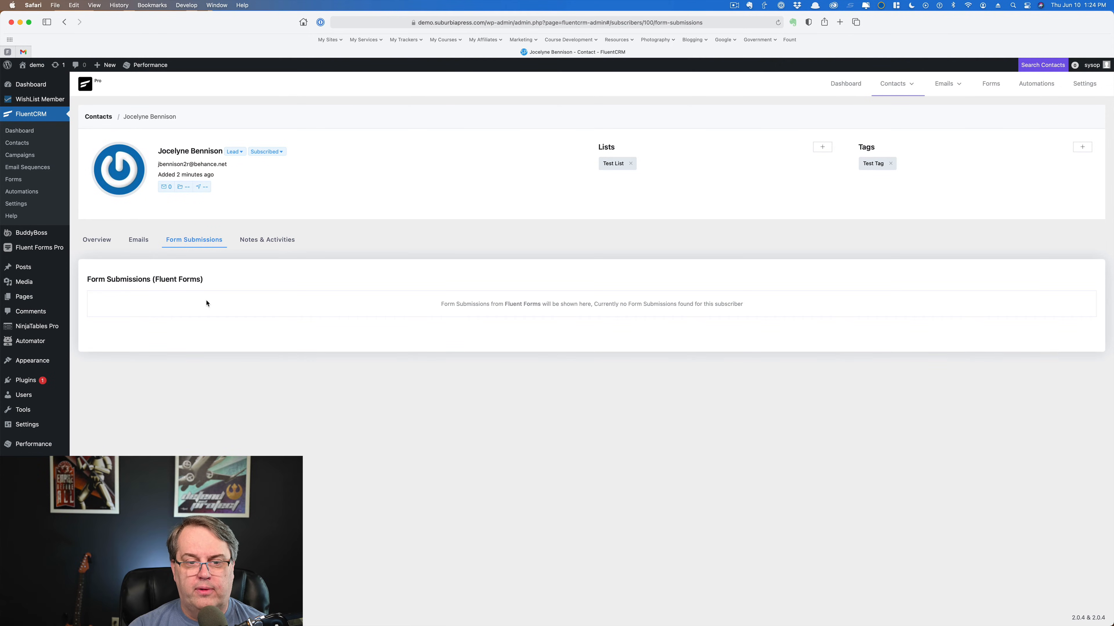
click(260, 241)
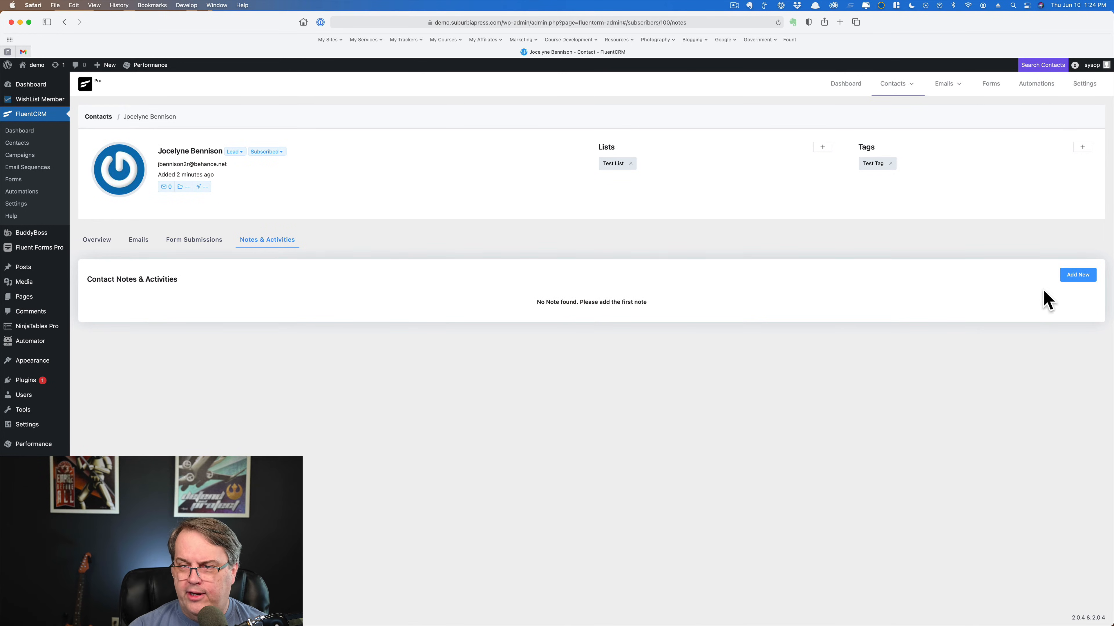
Step: Start a new note for the contact, review the available note types, and leave the form without saving
click(1075, 277)
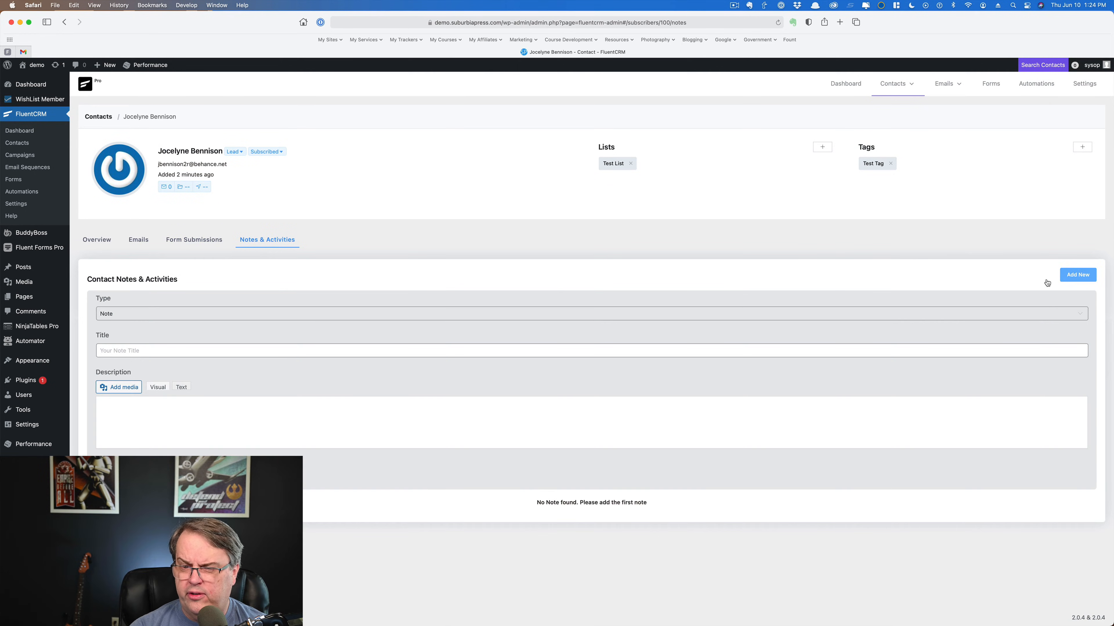
click(235, 321)
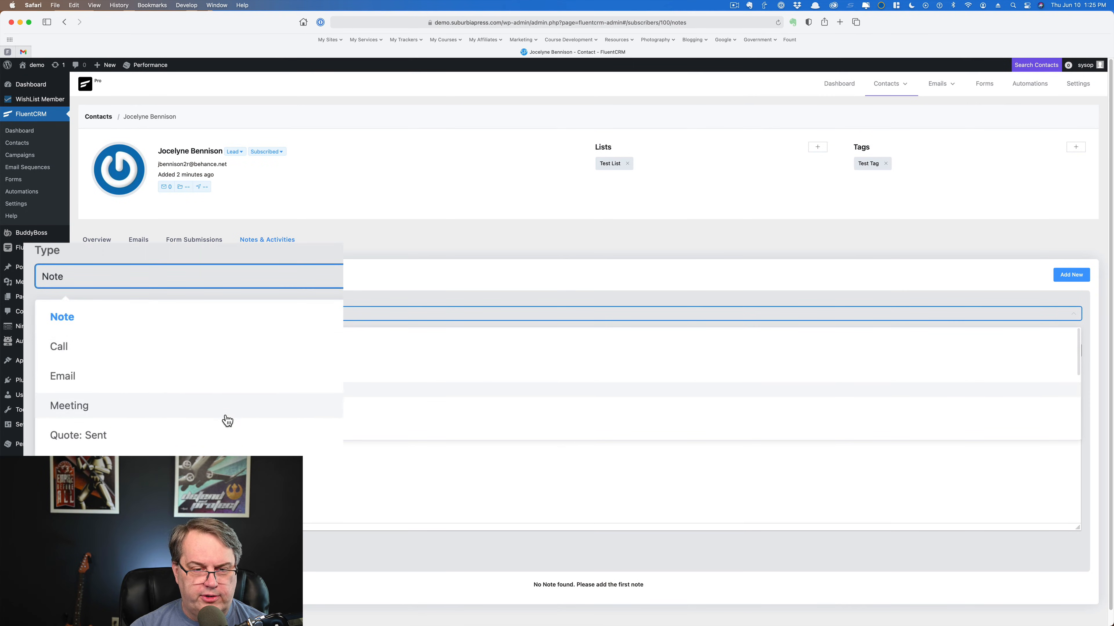
scroll(227, 420, down, 5)
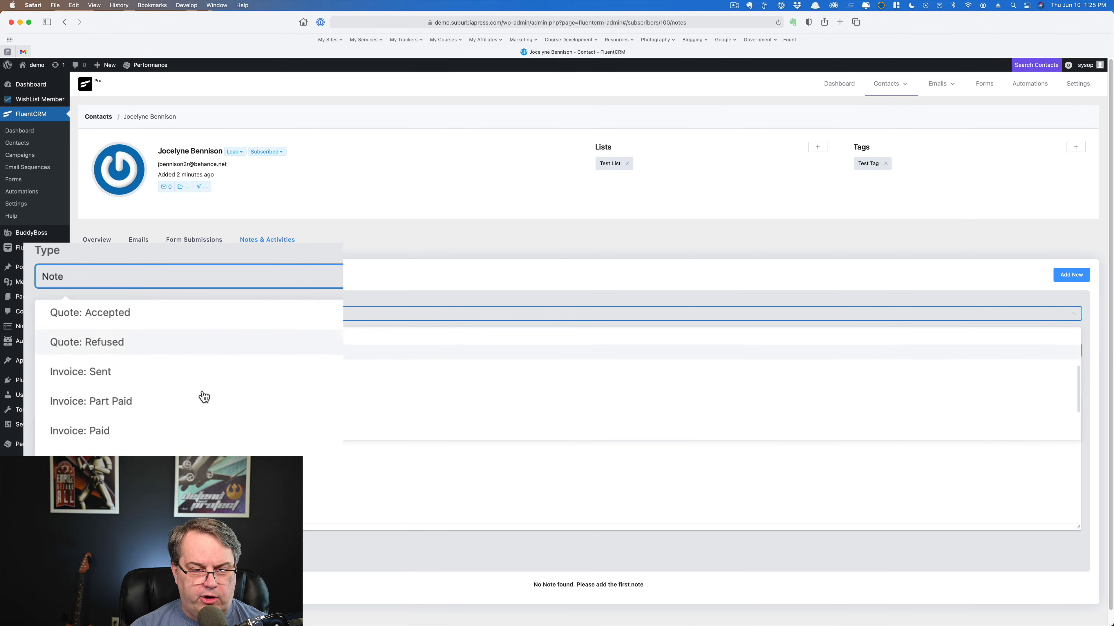
scroll(204, 397, down, 5)
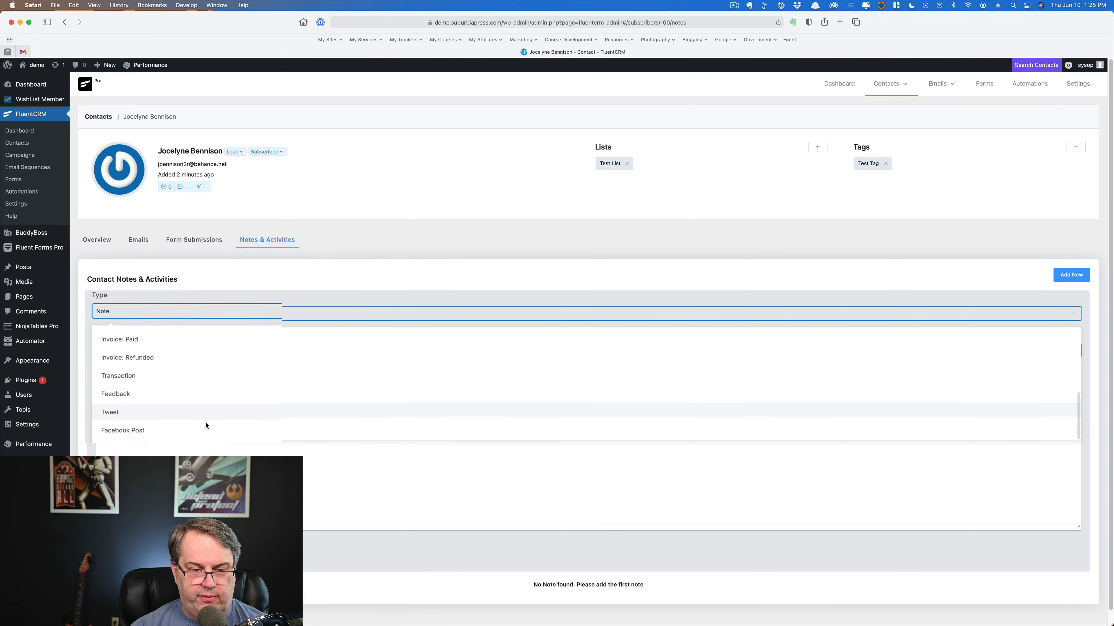
scroll(239, 403, up, 10)
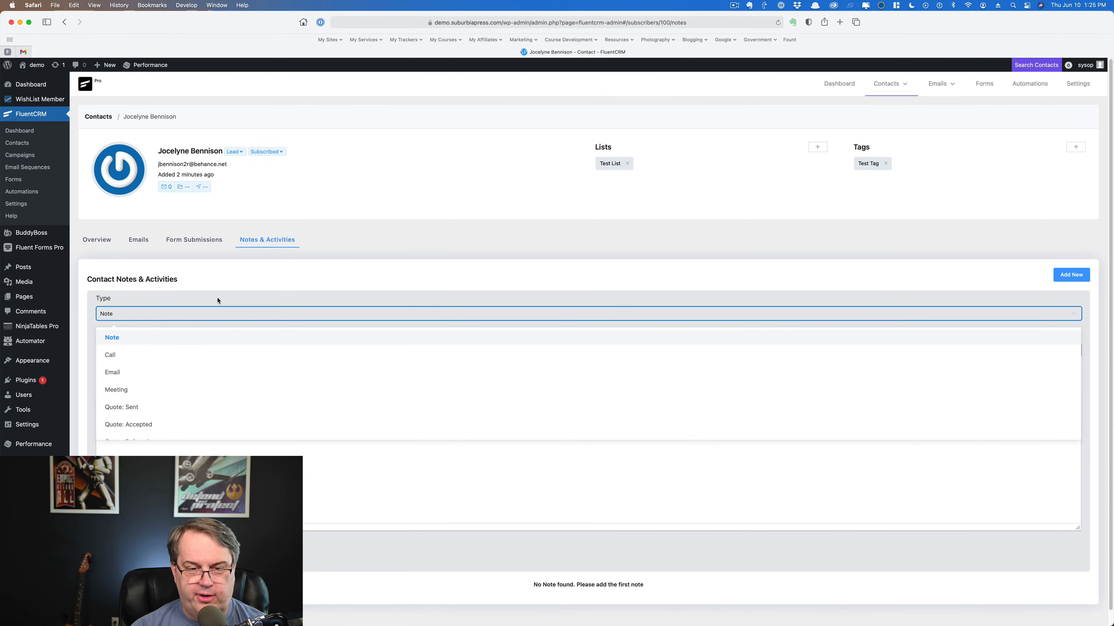
click(222, 298)
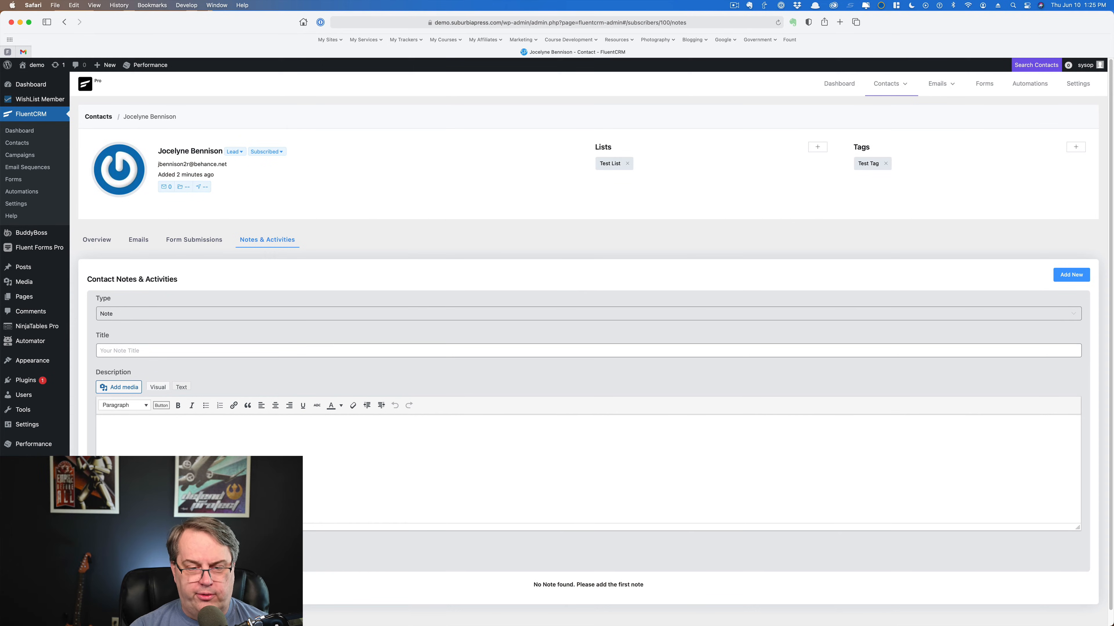
click(157, 550)
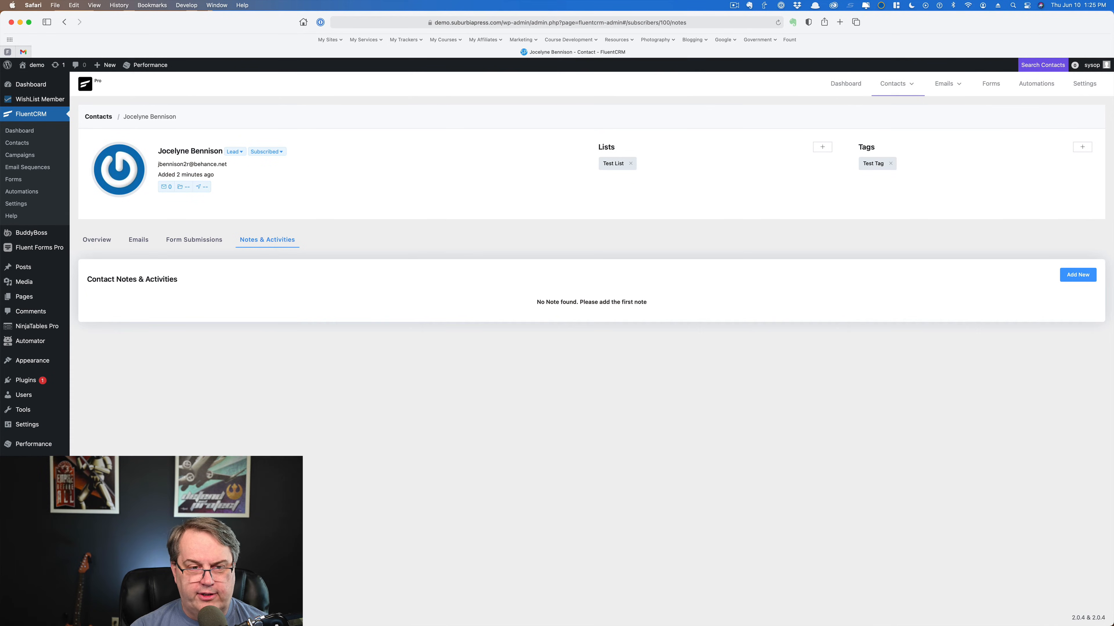
Step: Start a new custom contact field in the CRM settings and review the available field types
click(17, 204)
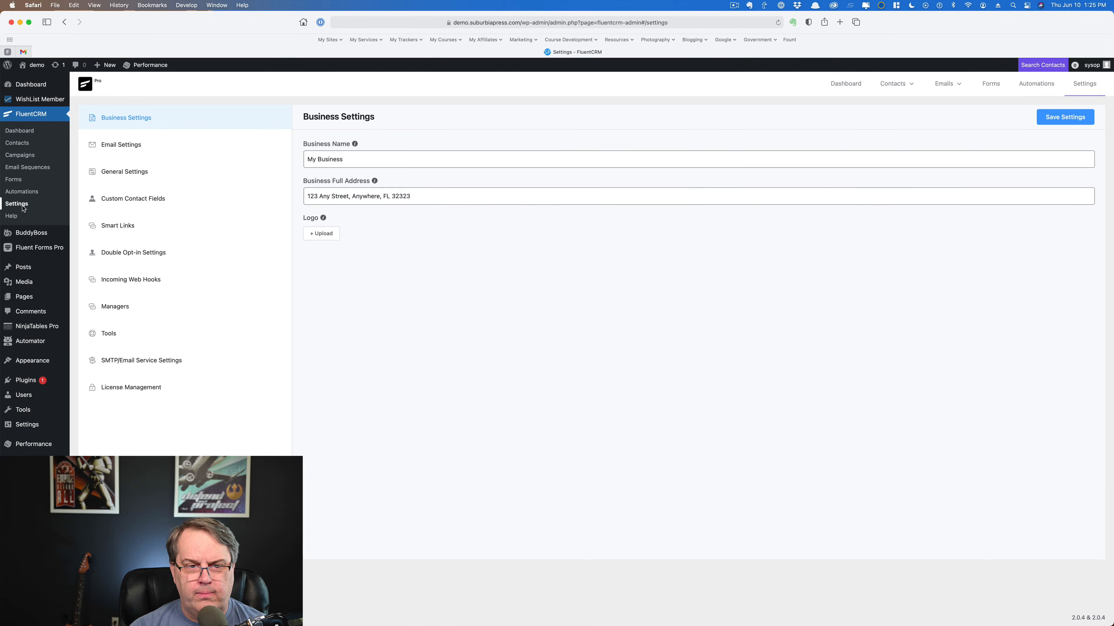
click(154, 201)
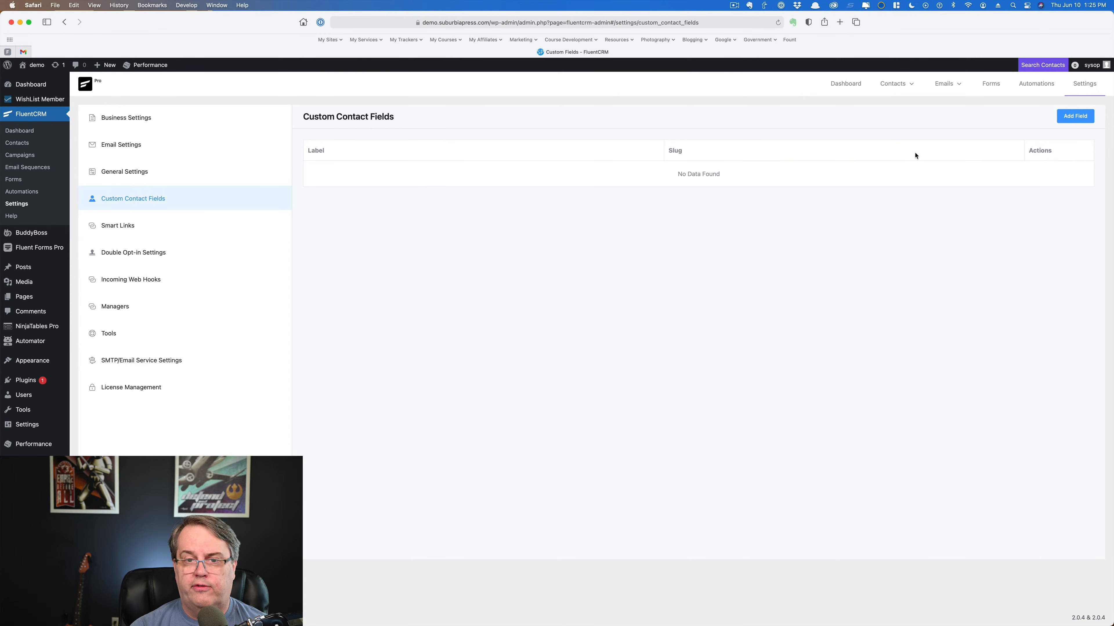
click(1076, 117)
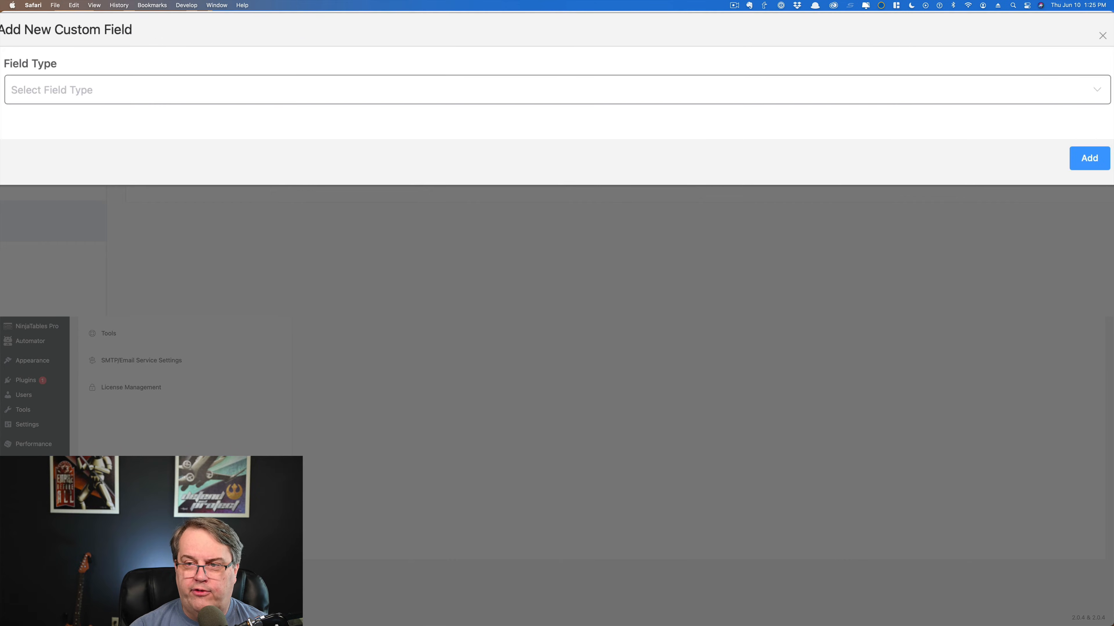
click(1091, 93)
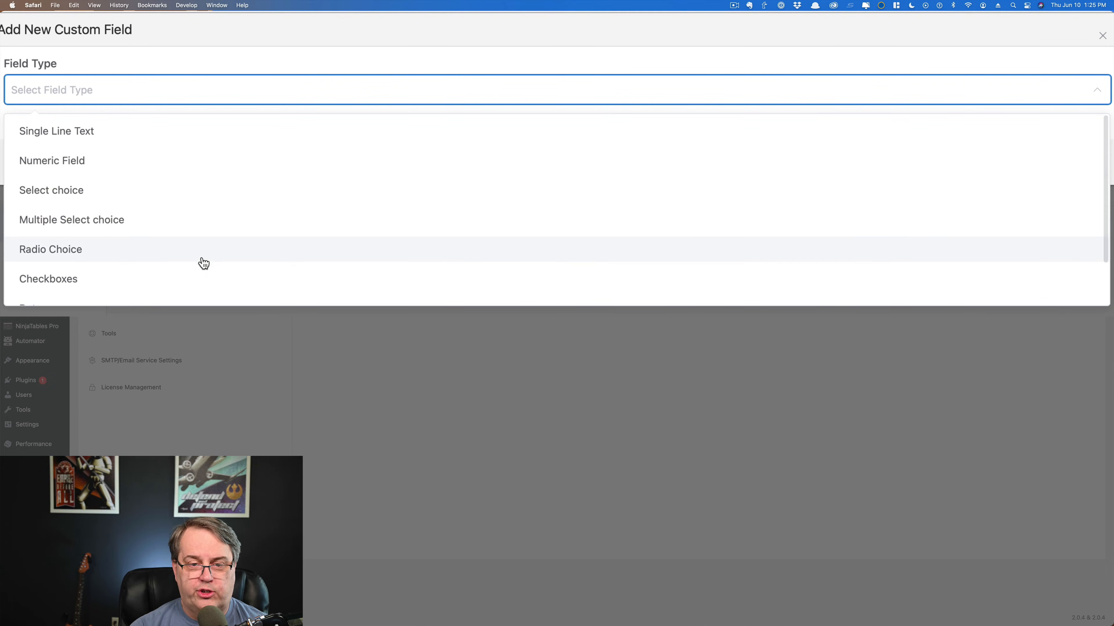
scroll(206, 261, down, 2)
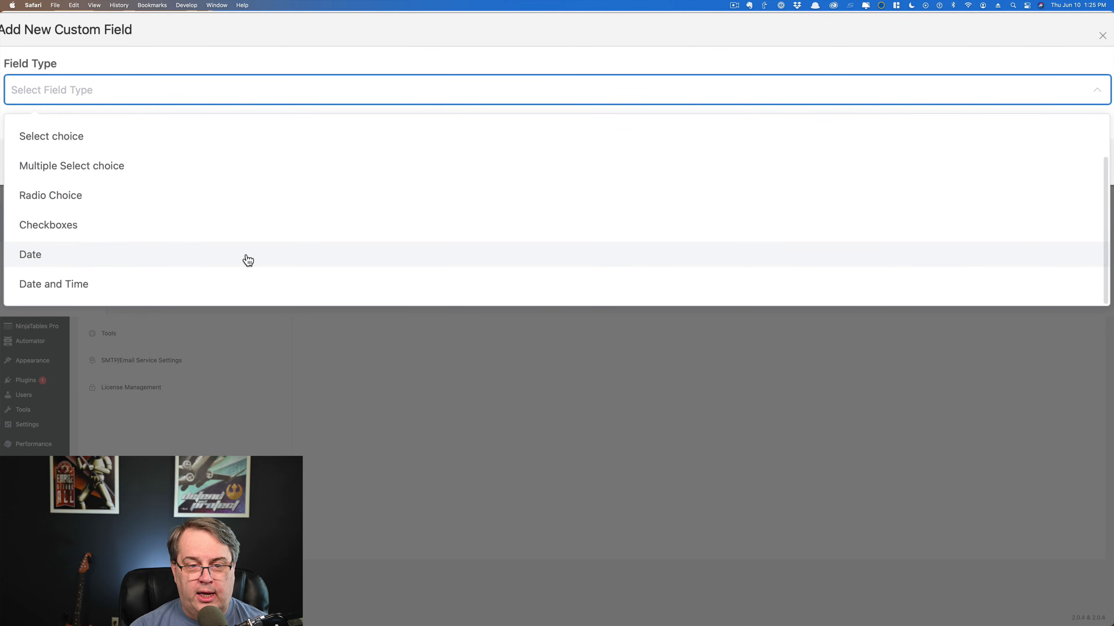
scroll(283, 202, up, 1)
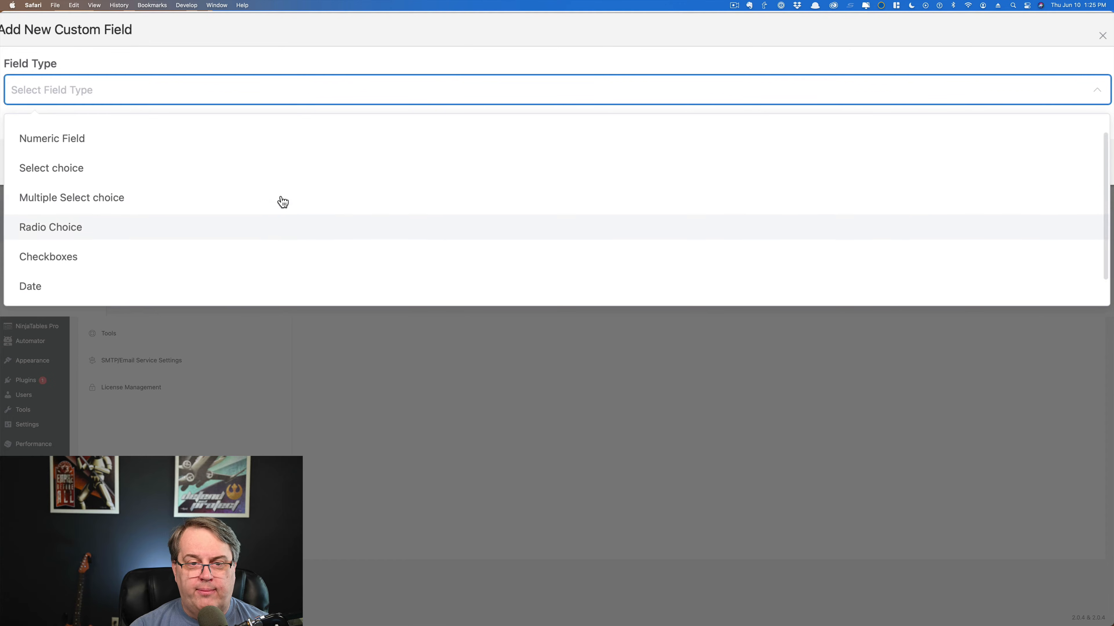
scroll(277, 200, up, 1)
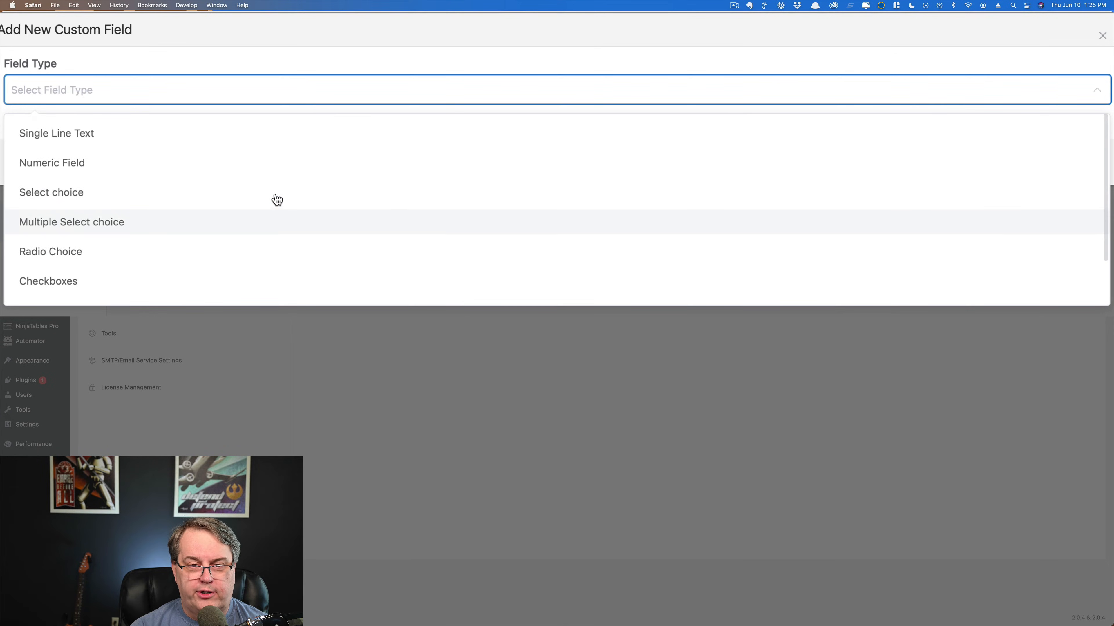
Step: Make the new custom field a Select choice labelled "Test Select Choice"
click(89, 193)
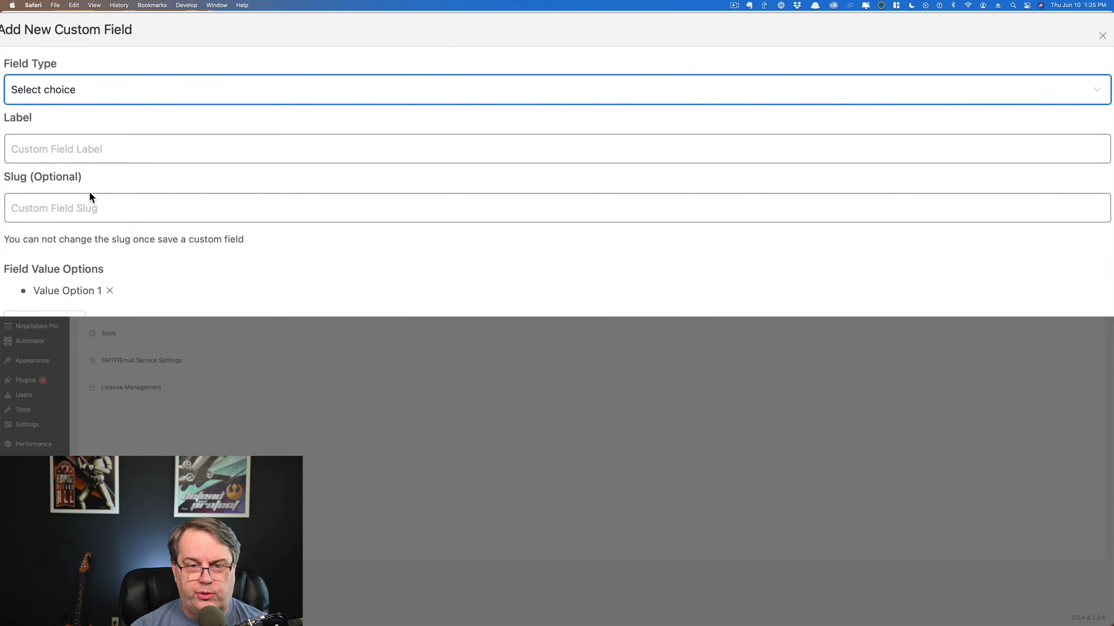
click(109, 152)
text(Te)
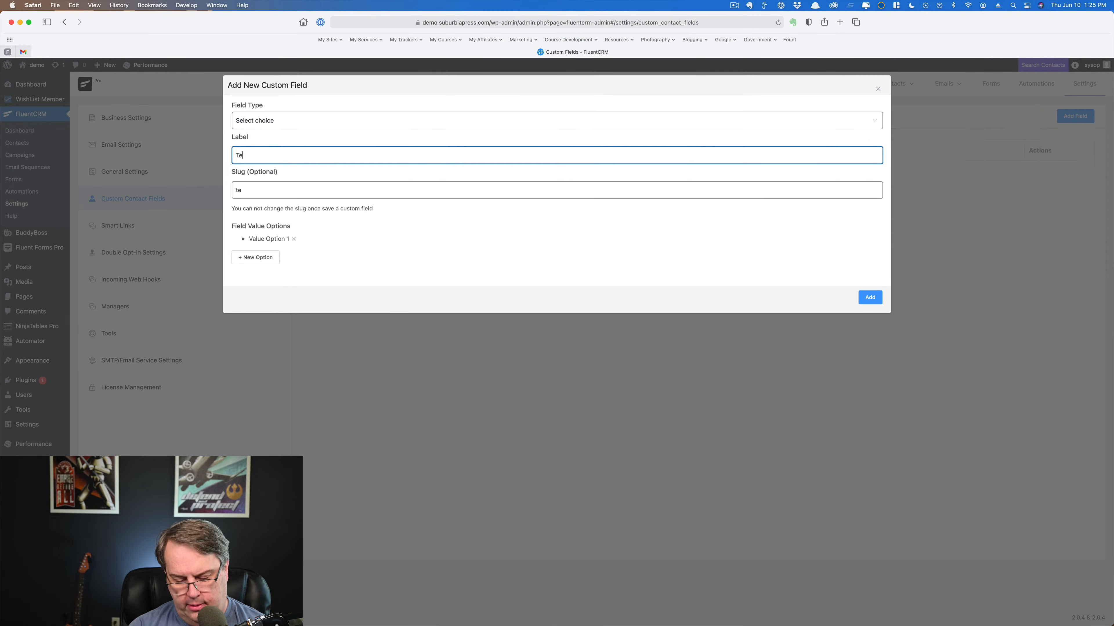
text(st Select C)
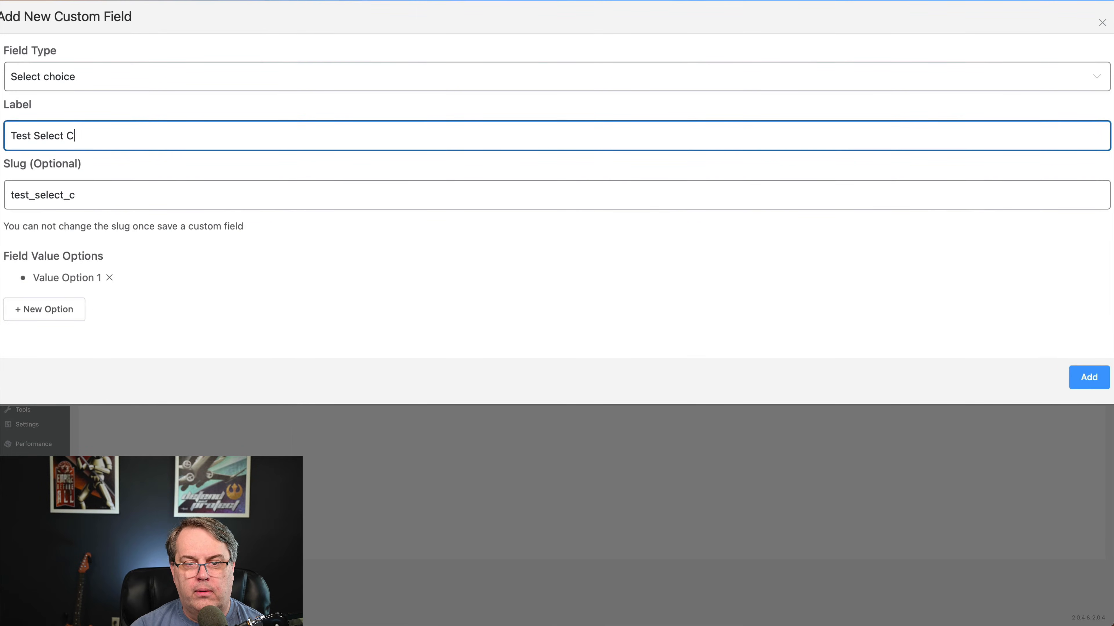
text(hoice)
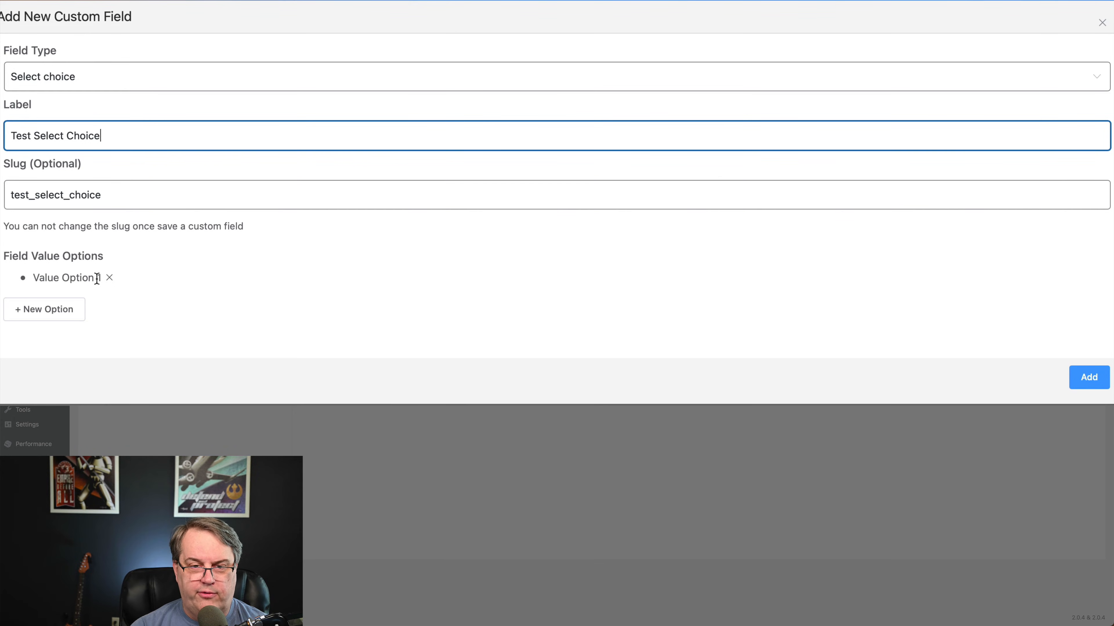
Step: Add "Value Option 2" to the custom field's value options
click(55, 307)
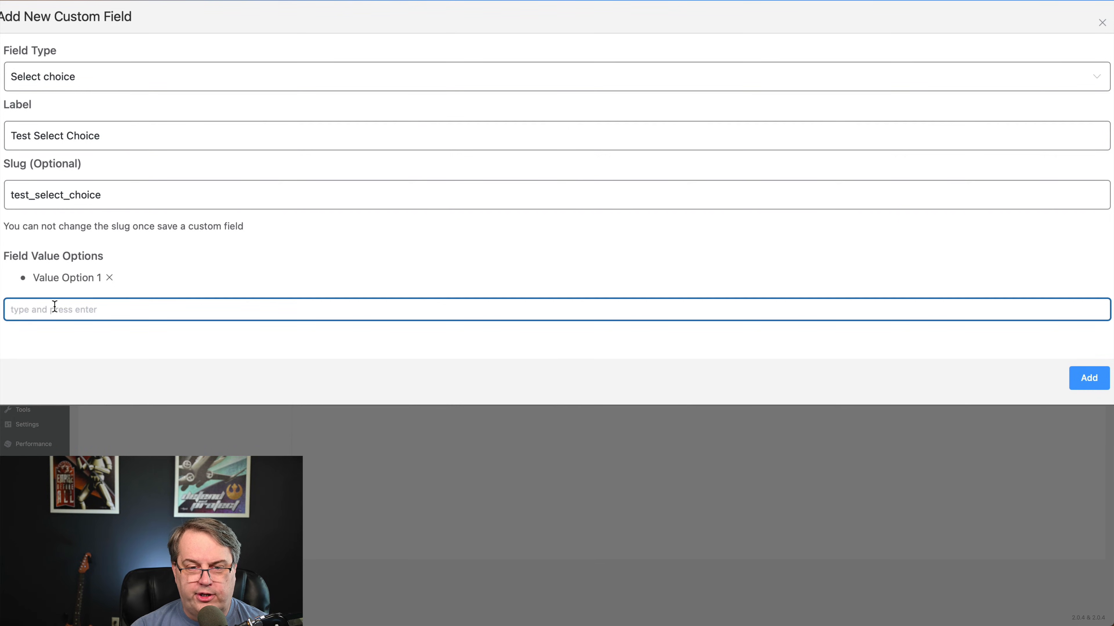
text(Value Optio)
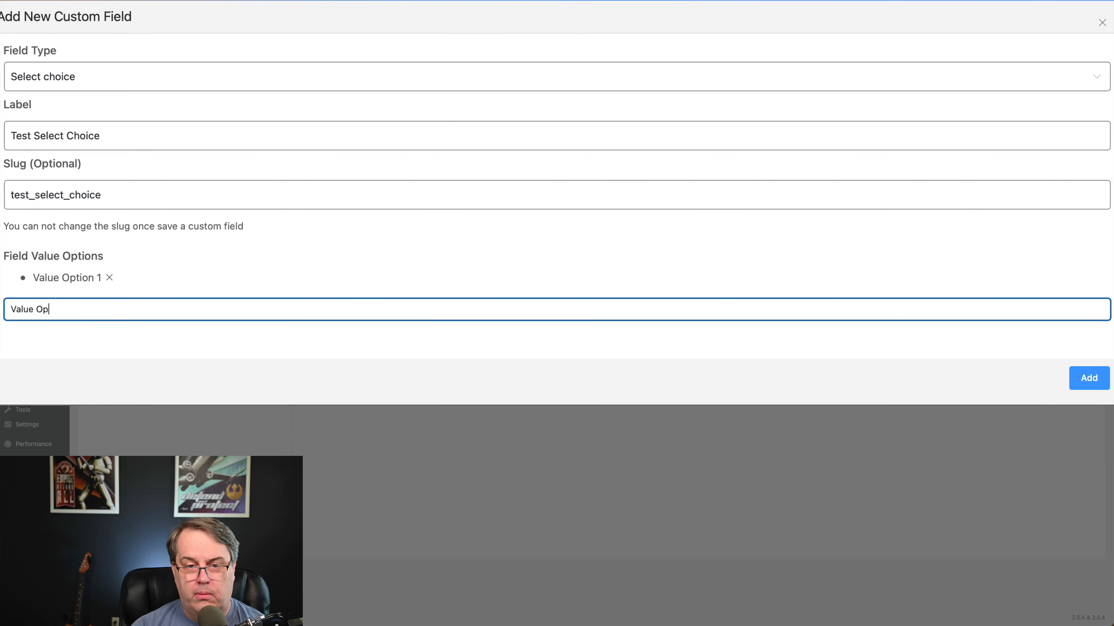
text(n 2)
key(Return)
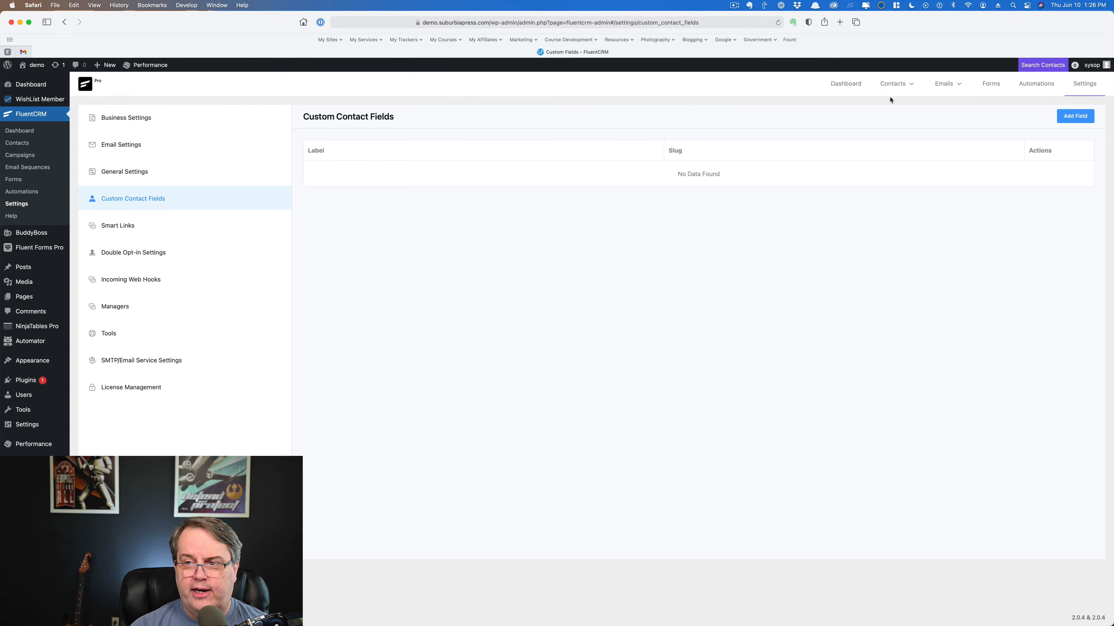
Step: View the contact lists and the existing dynamic segments
mouse_move(912, 83)
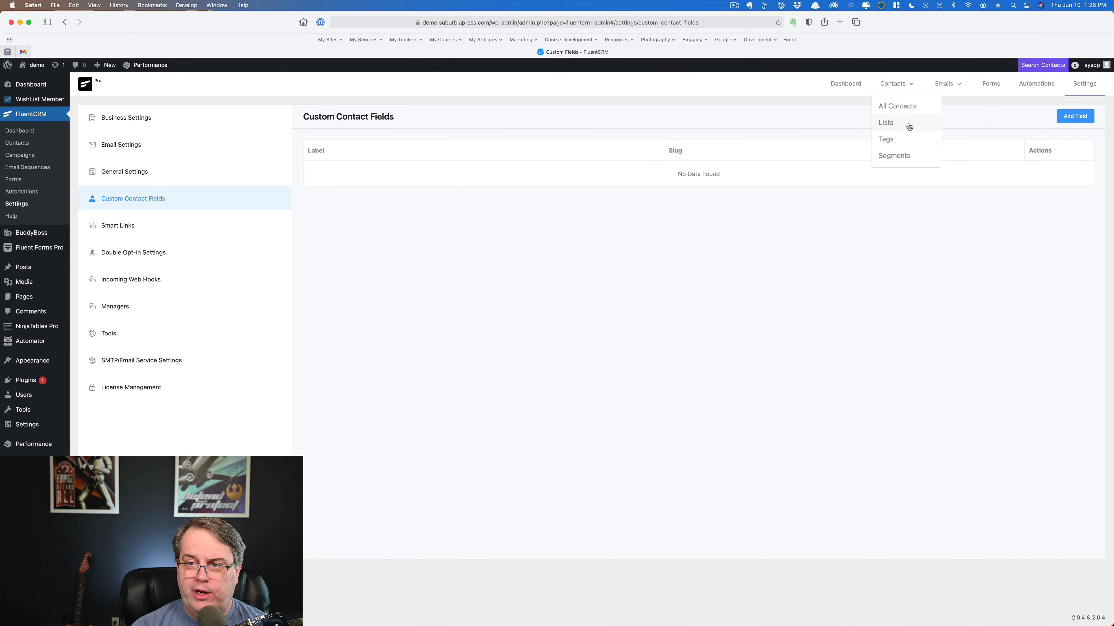
click(889, 126)
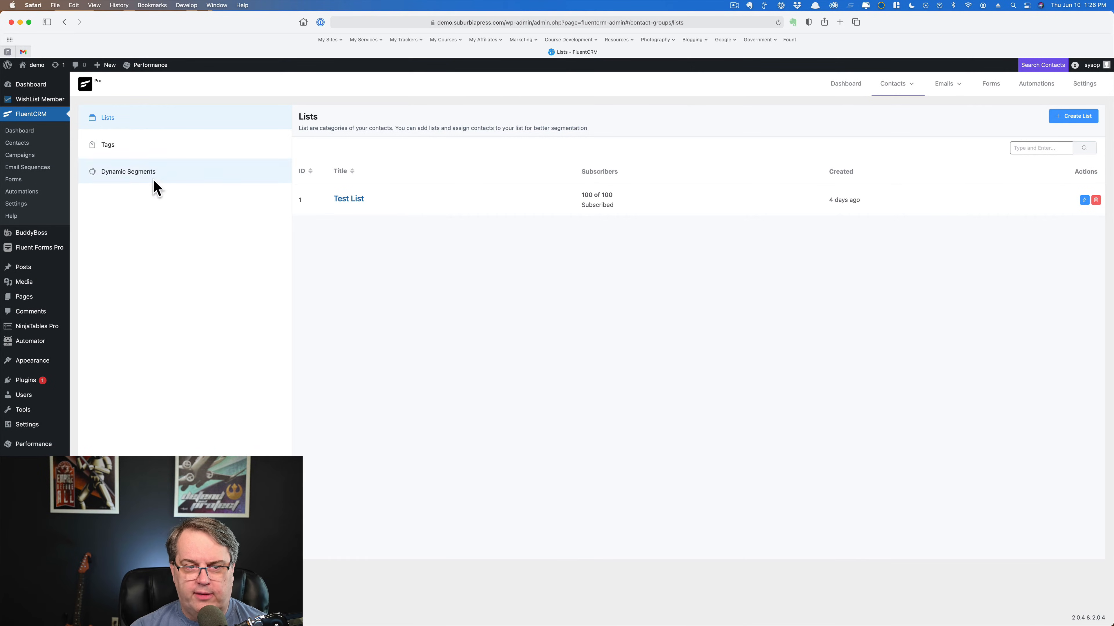
click(136, 174)
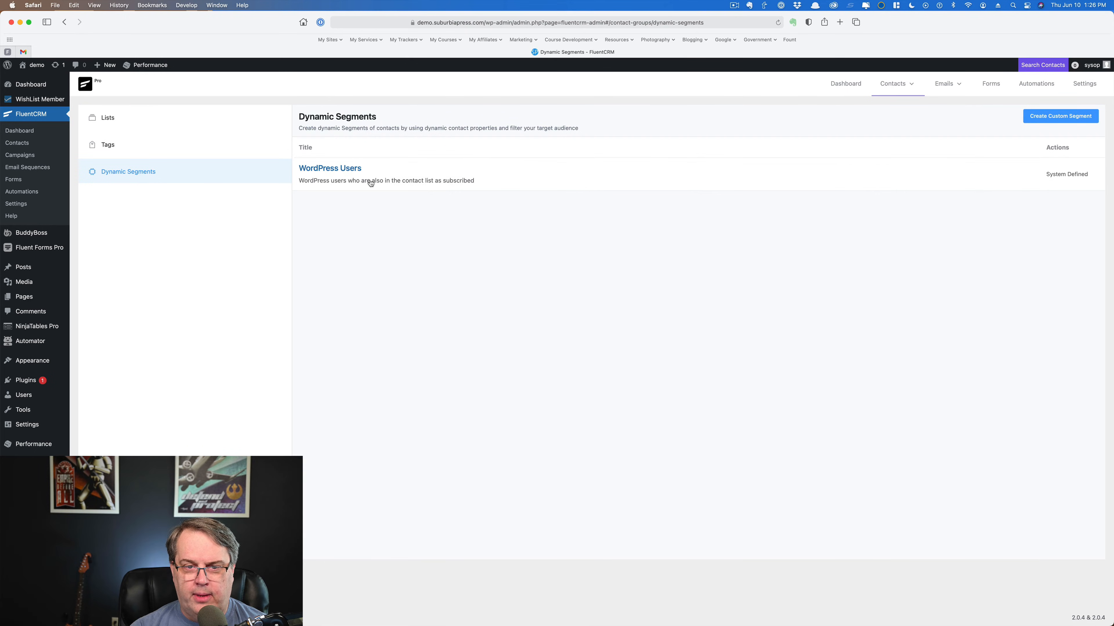
Step: Start a custom dynamic segment named "My Custom Segment" and review the contact properties available for its conditions
click(1069, 117)
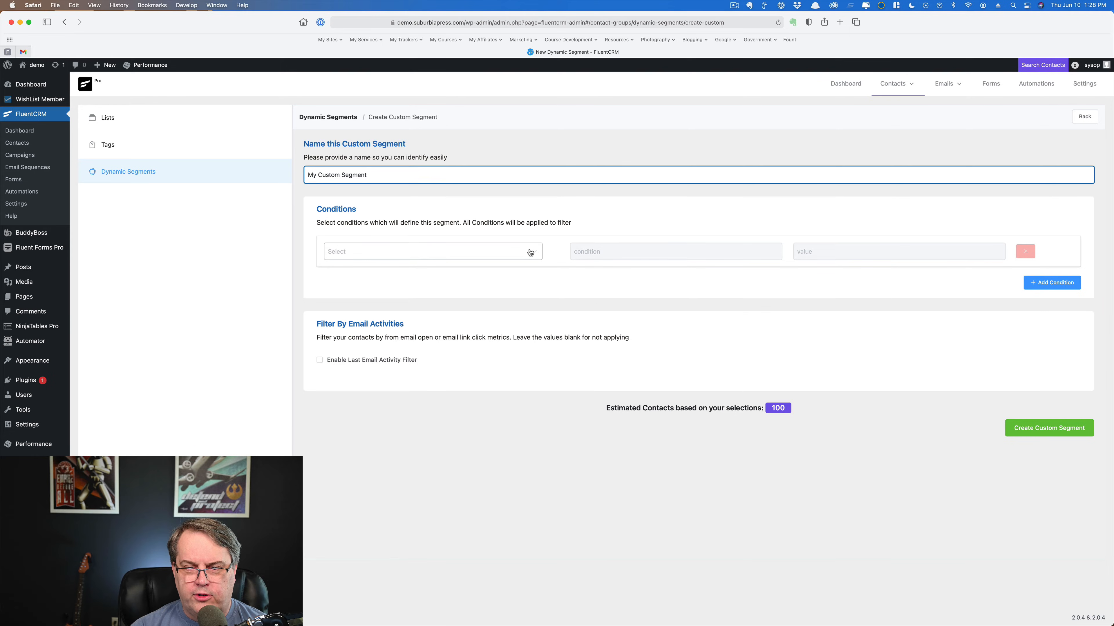
click(537, 253)
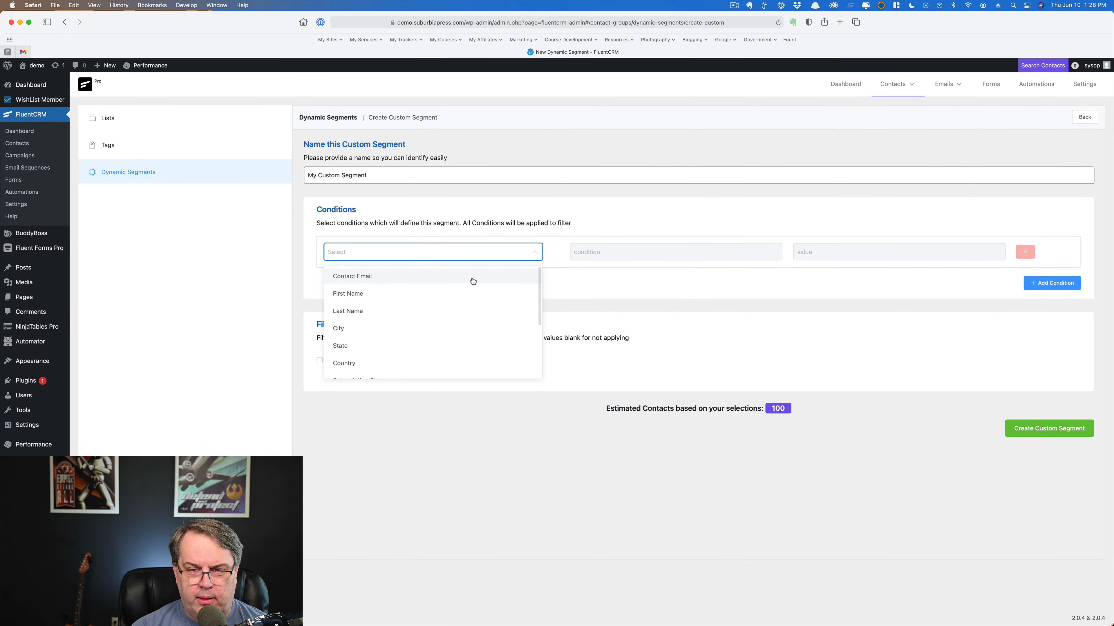
scroll(473, 281, down, 1)
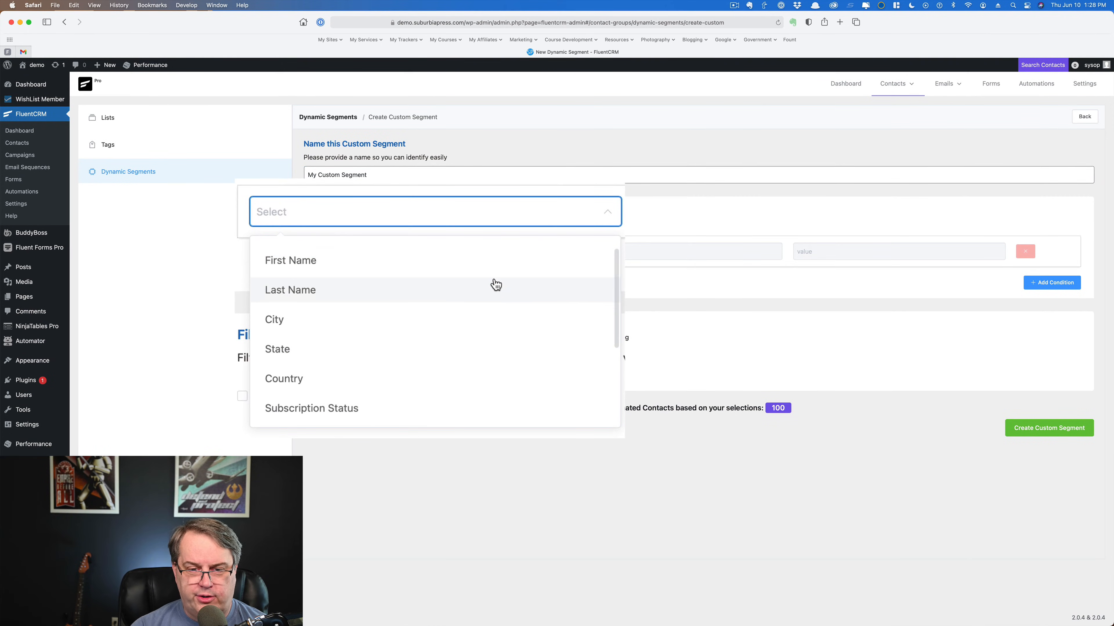
scroll(491, 288, down, 2)
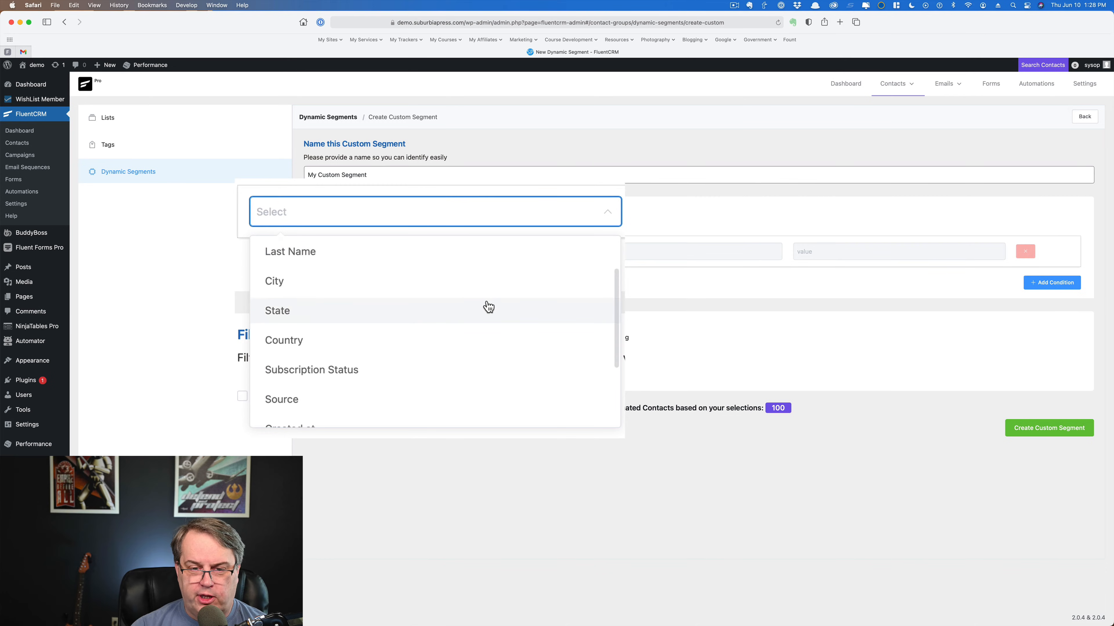
scroll(488, 307, down, 1)
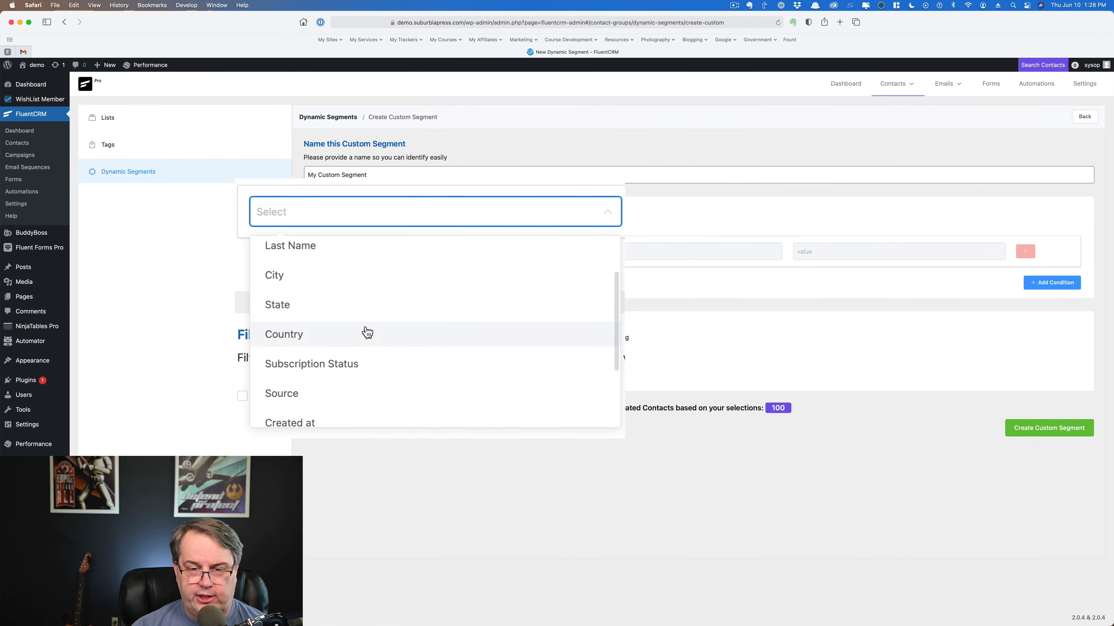
scroll(443, 320, down, 3)
scroll(473, 314, down, 1)
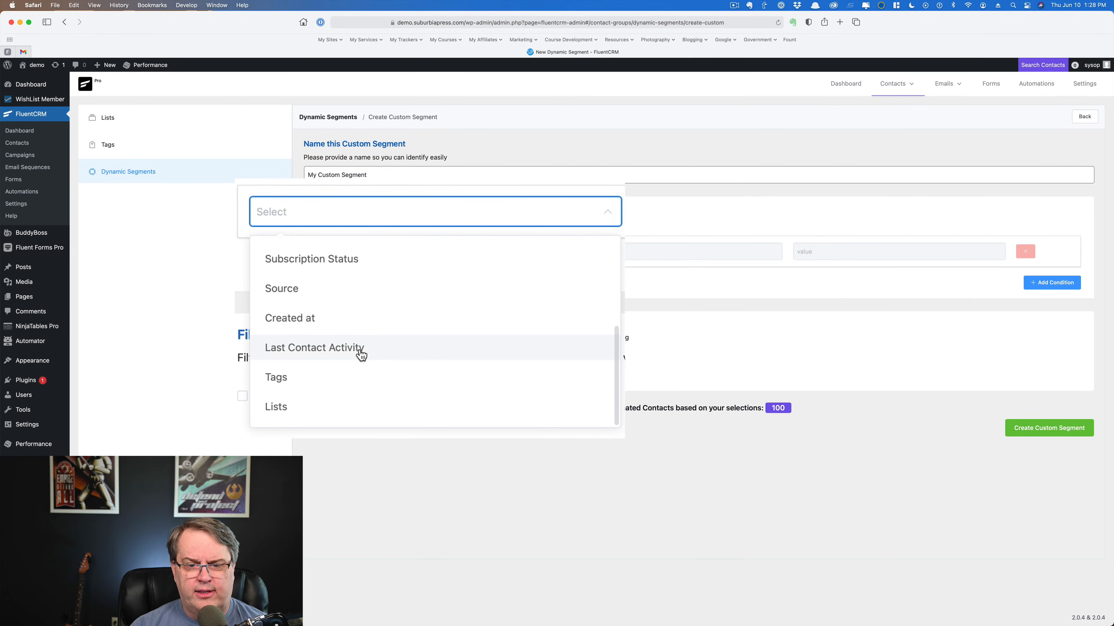
scroll(474, 349, down, 1)
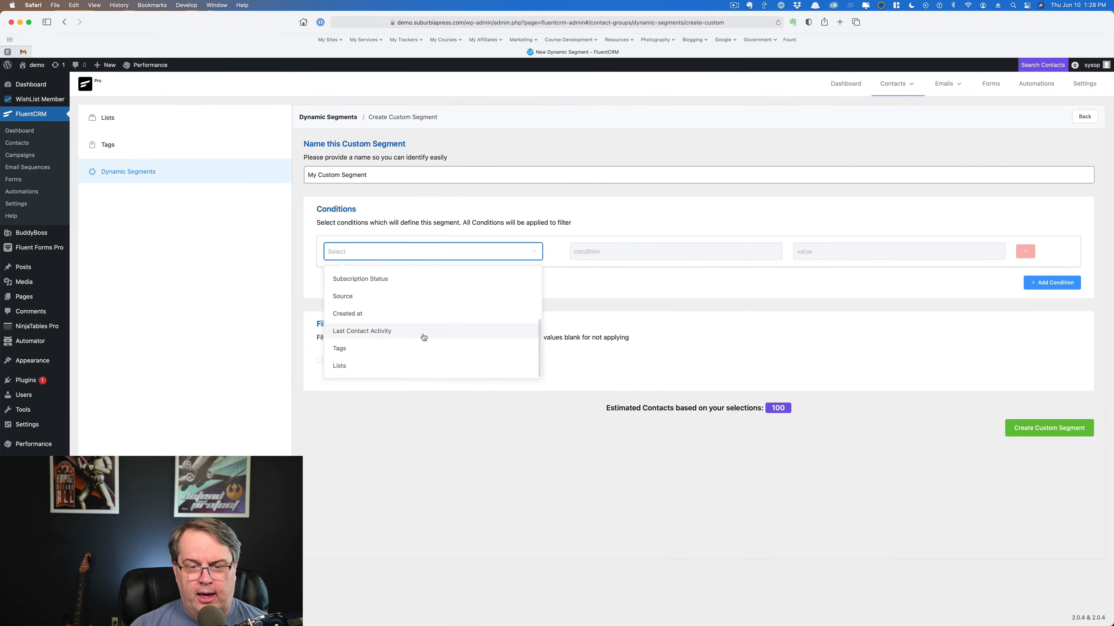
scroll(424, 333, up, 2)
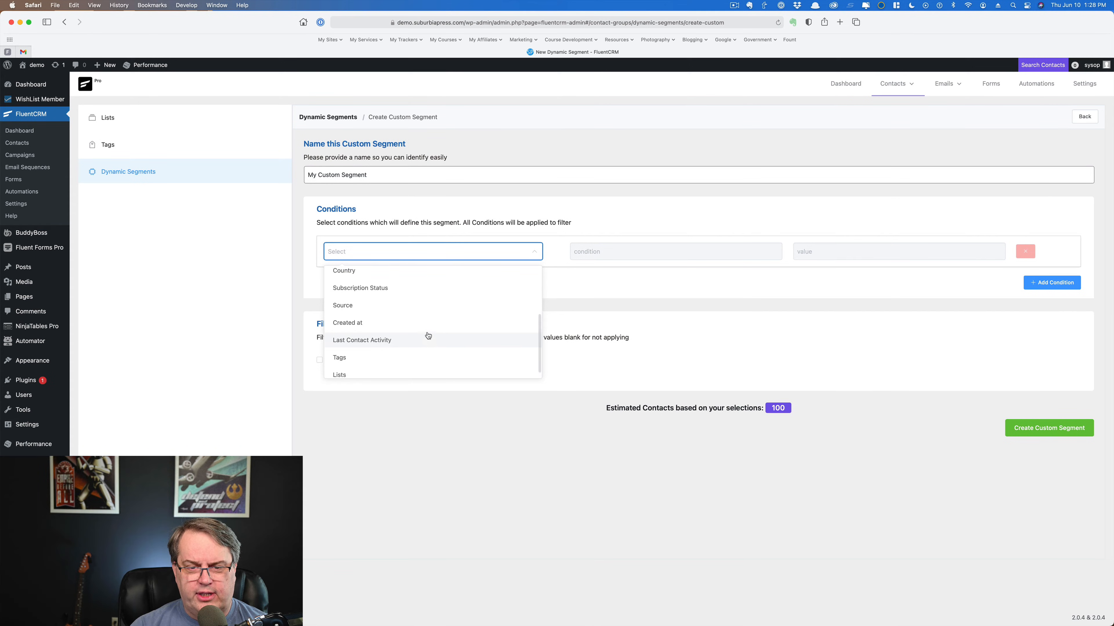
scroll(428, 335, up, 3)
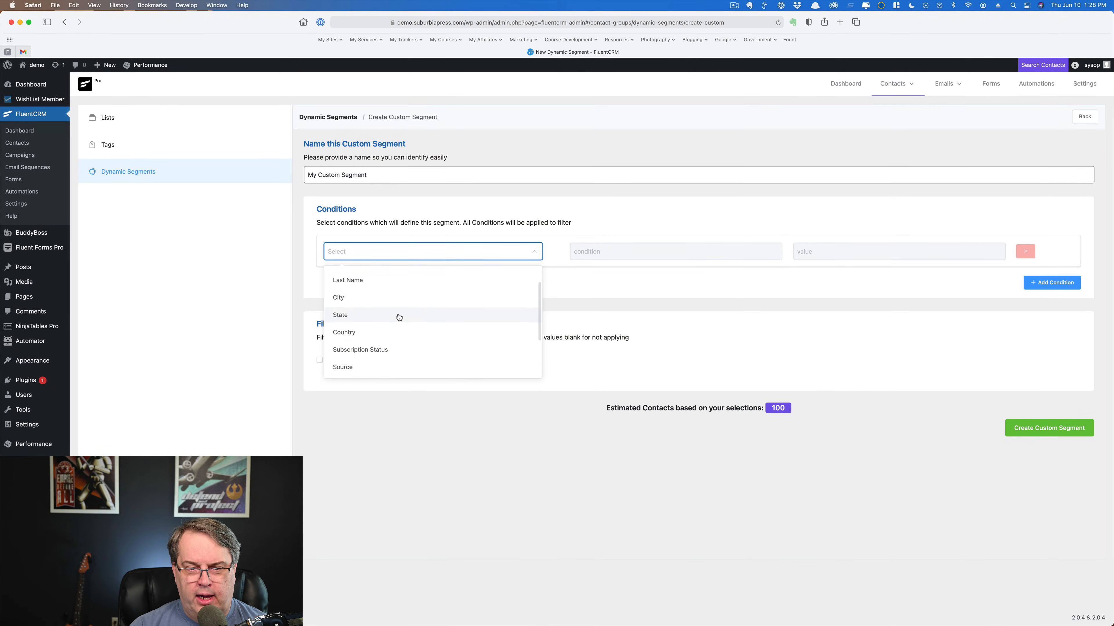
Step: Set the segment's condition to State Contains "FL"
click(416, 315)
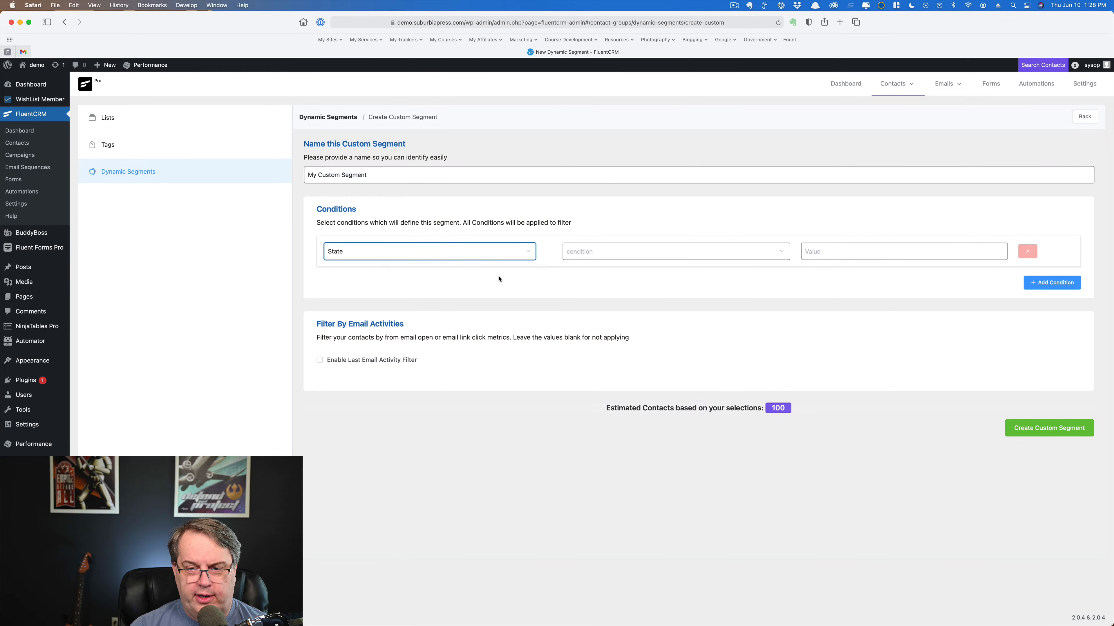
click(587, 259)
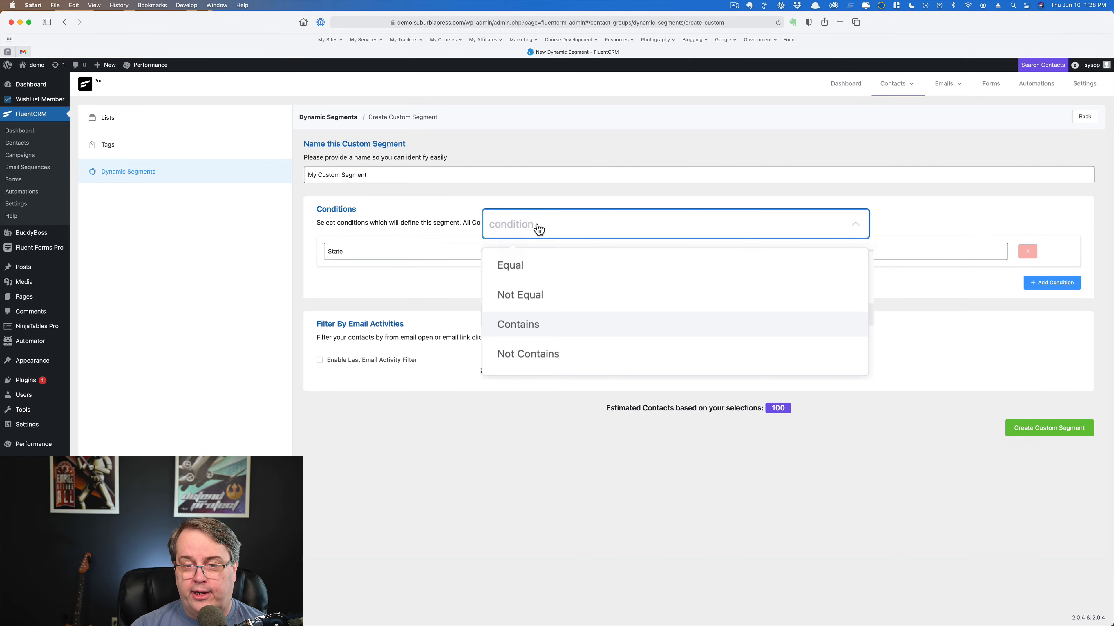
click(512, 324)
click(827, 251)
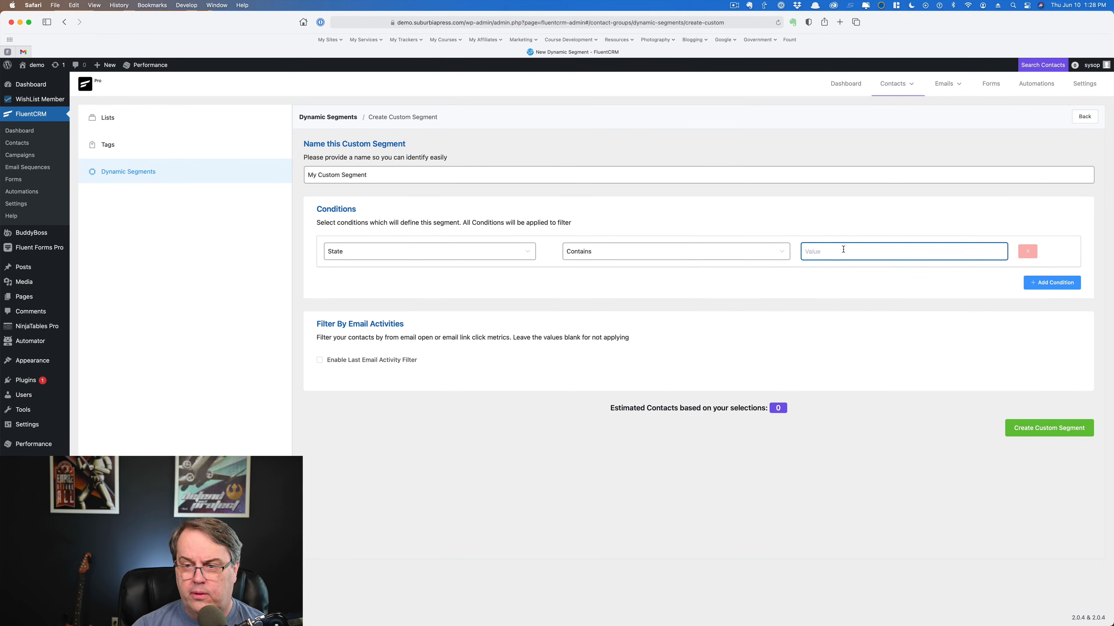
text(FL)
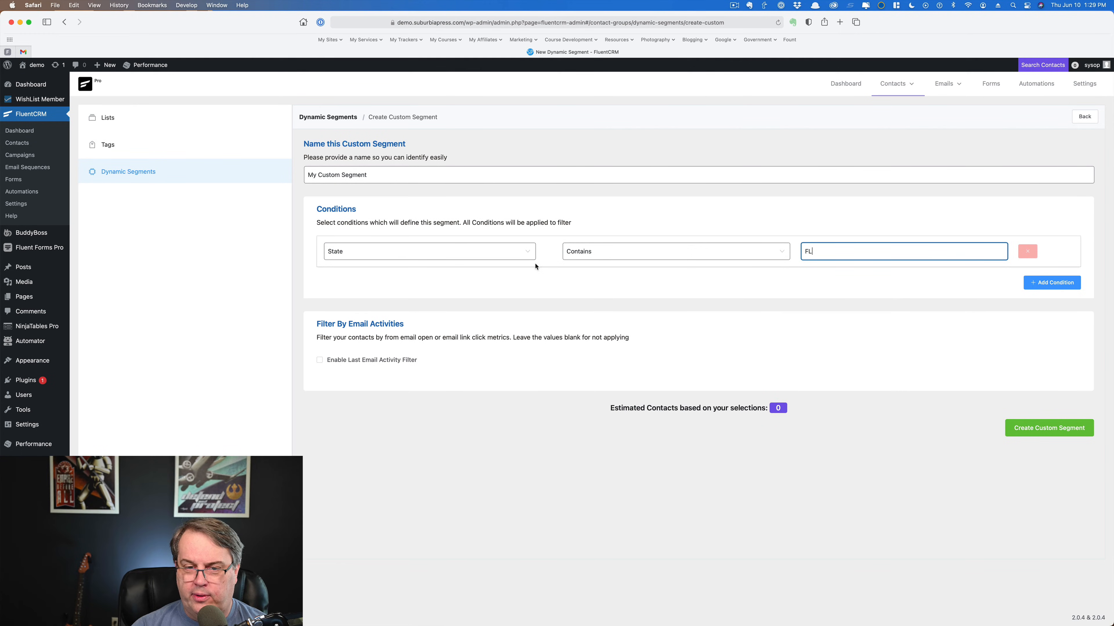
Step: Change the segment's condition to Contact Email Contains "gmail.com"
click(526, 257)
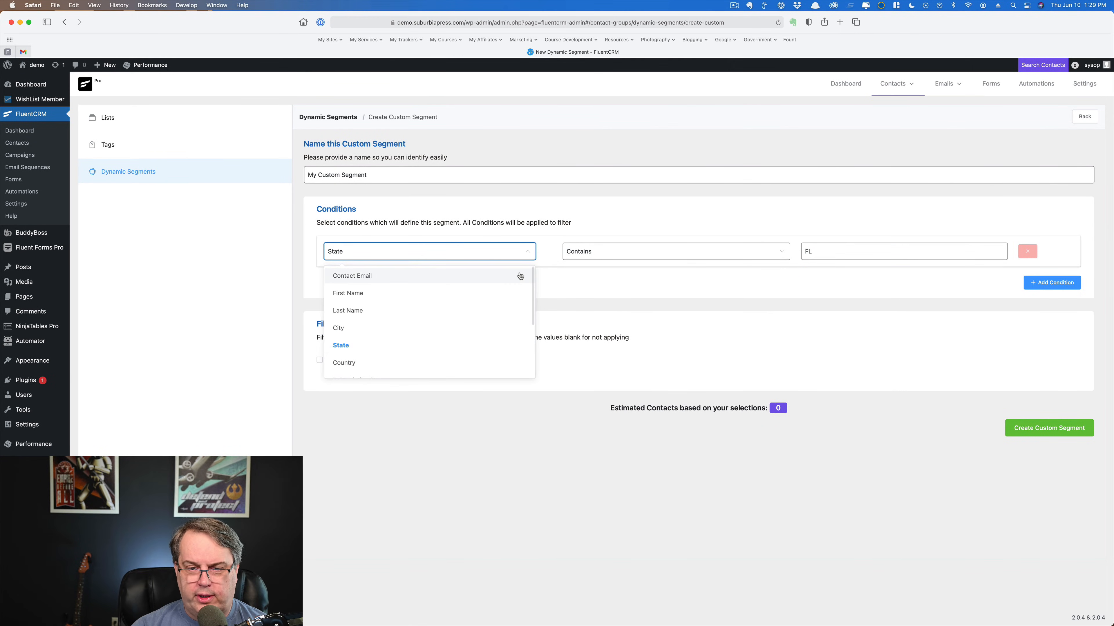
click(406, 277)
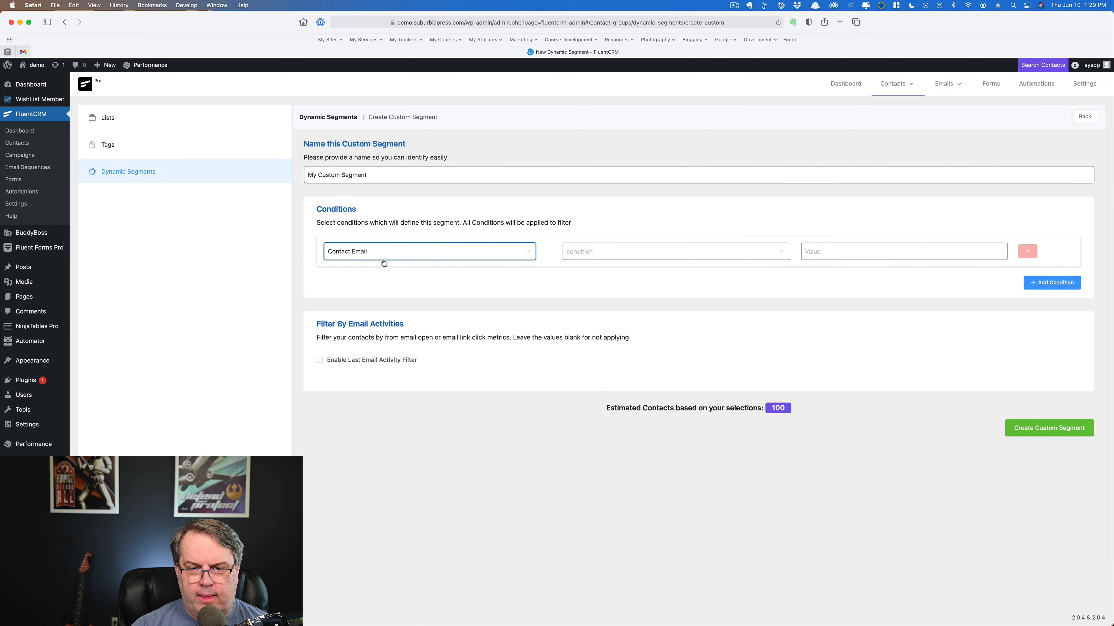
click(599, 252)
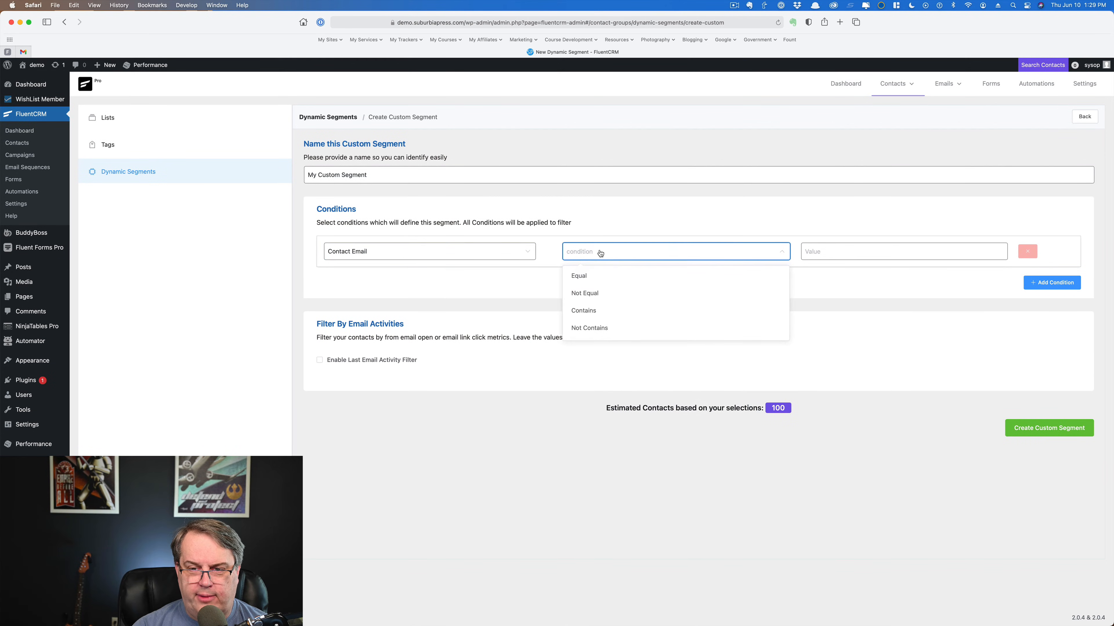
click(585, 312)
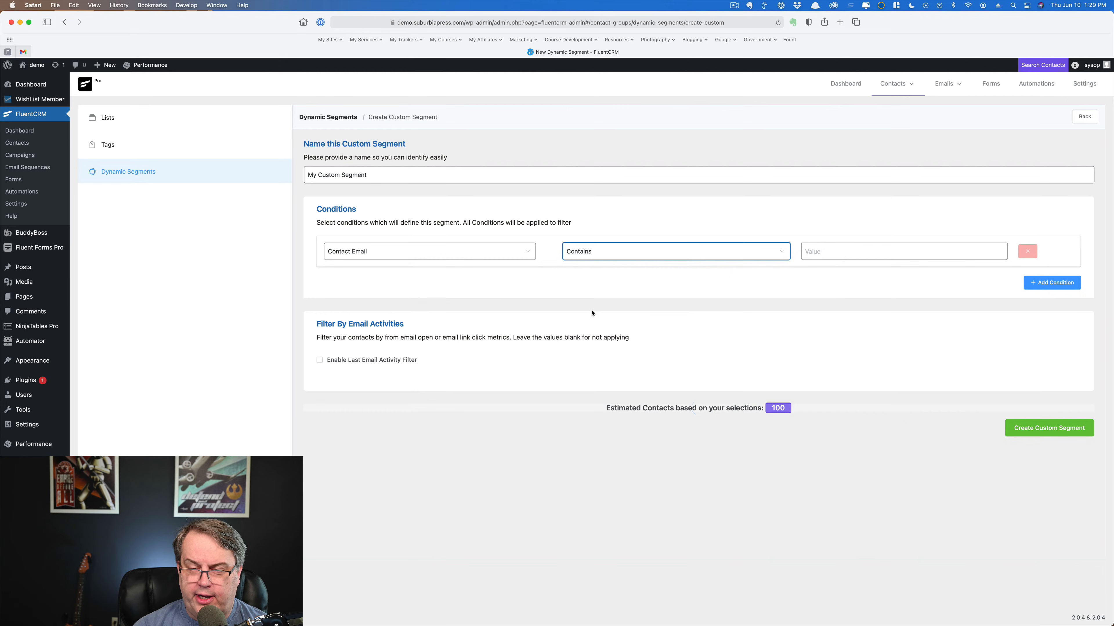
click(843, 251)
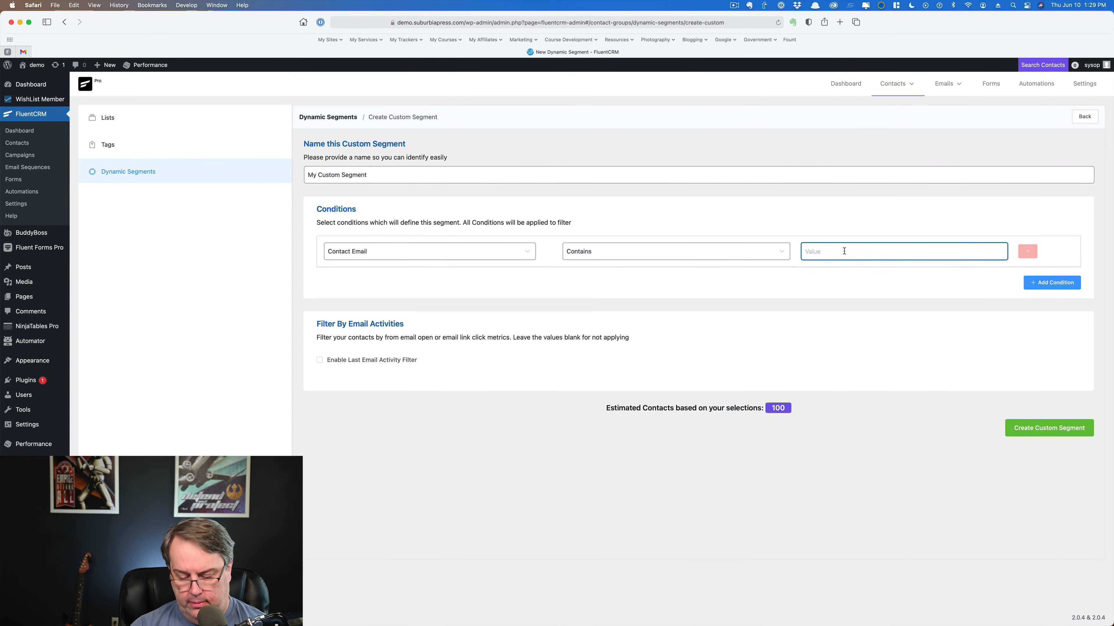
text(gmail.com)
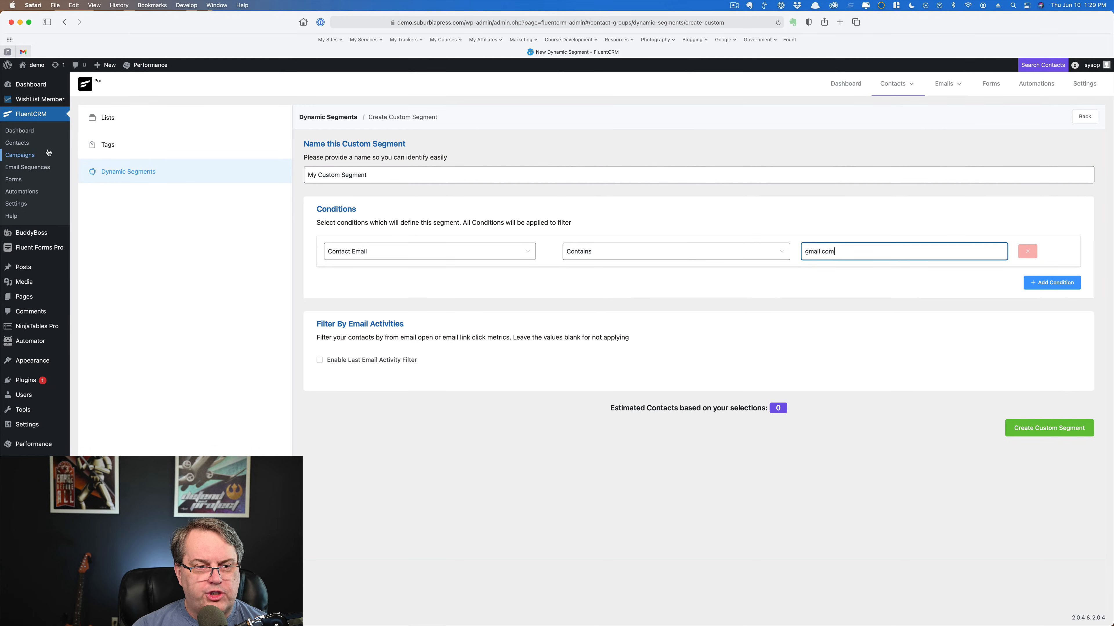
Step: Check the email domains in the contact list and start a new custom dynamic segment
click(27, 146)
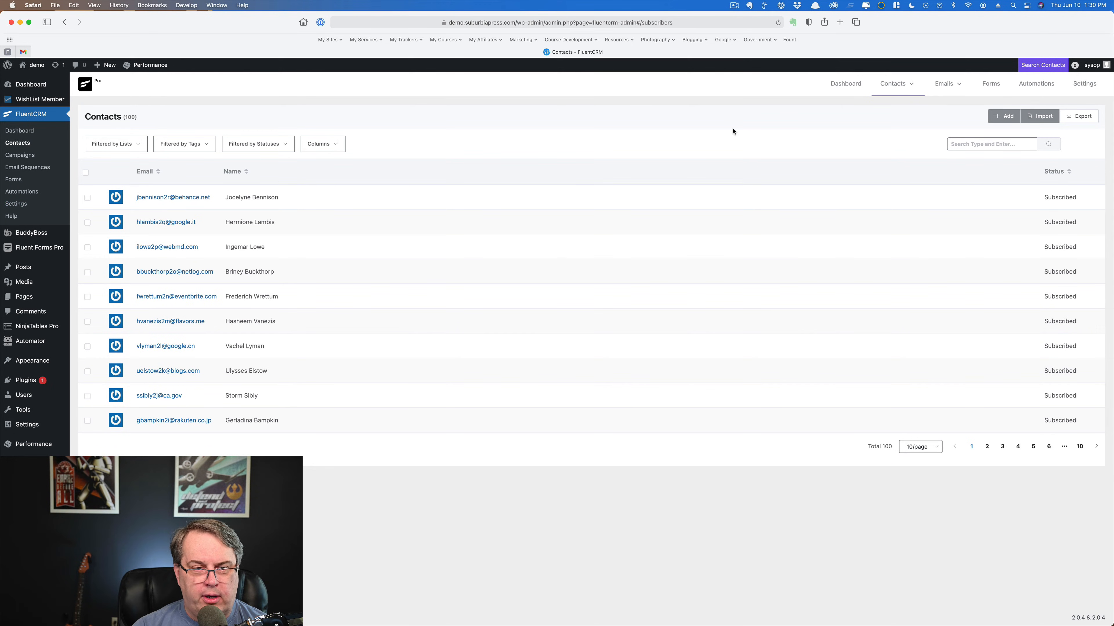
mouse_move(883, 99)
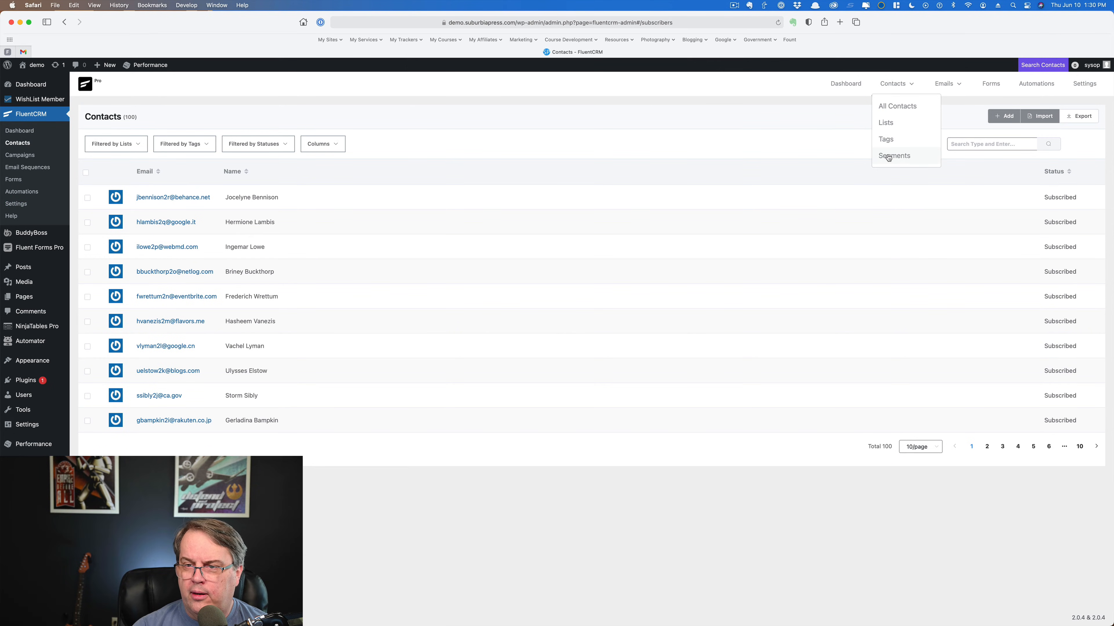
click(887, 155)
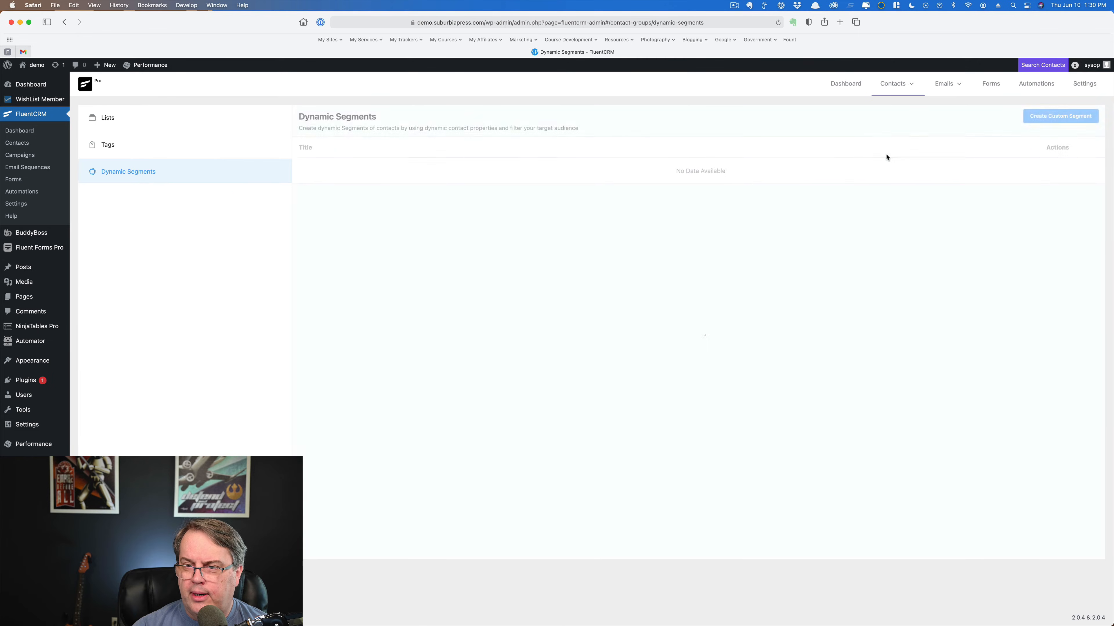
click(1060, 115)
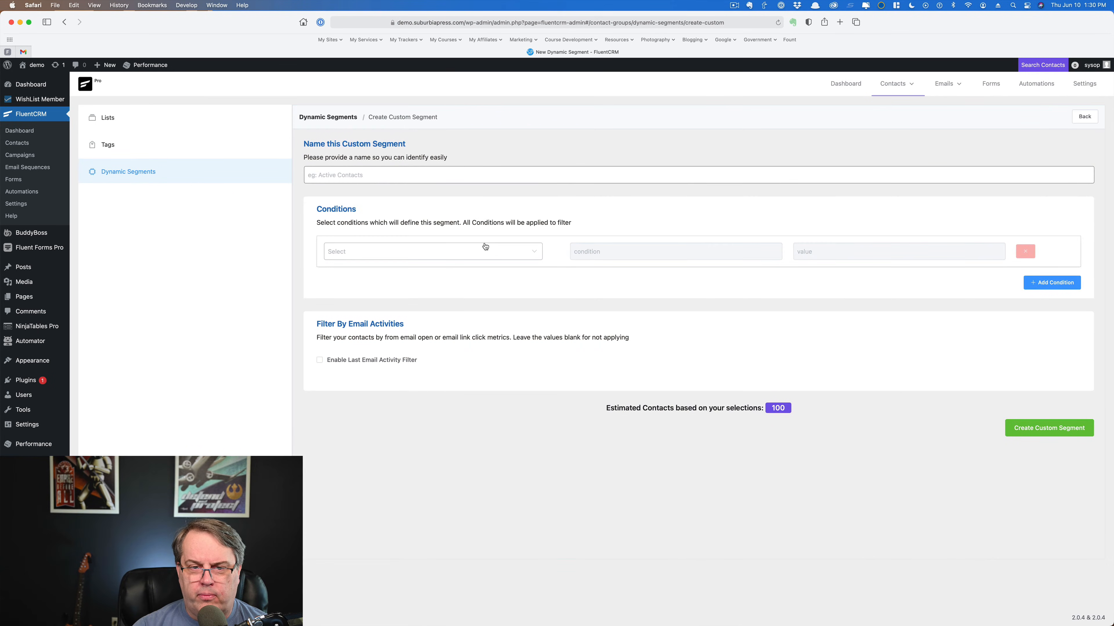
Step: Set the new segment's condition to Contact Email Contains "blogs.com"
click(501, 253)
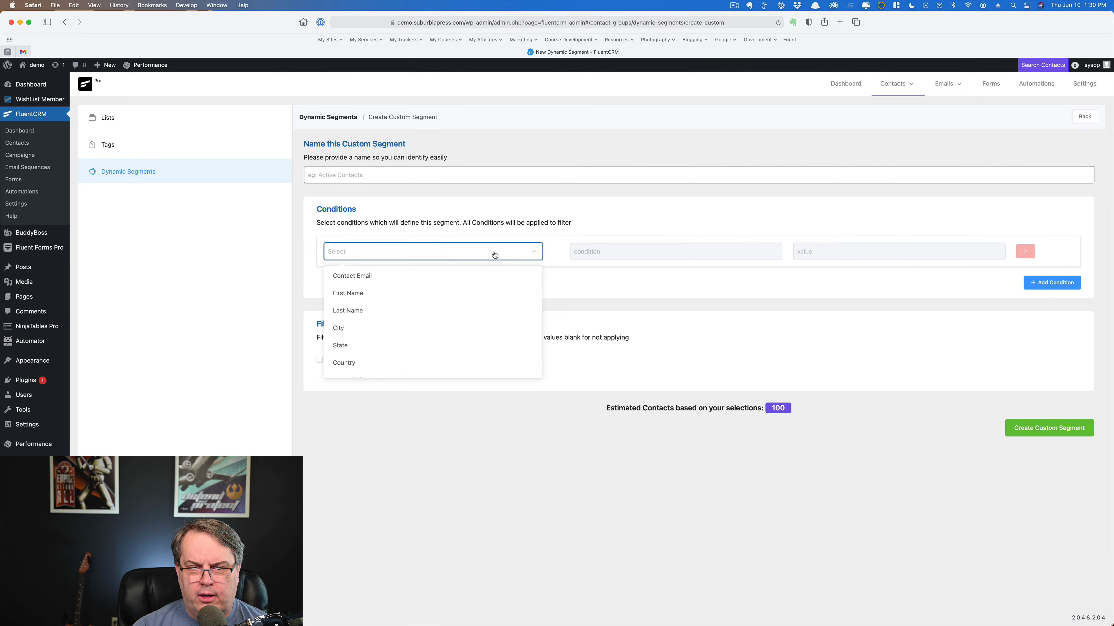
click(438, 275)
click(573, 259)
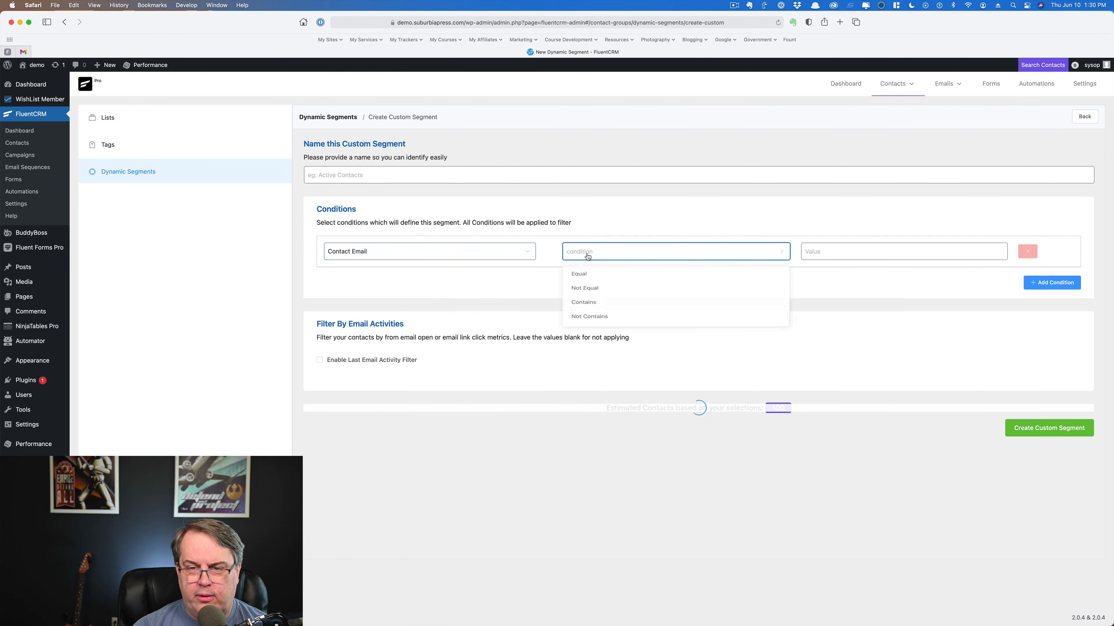
click(582, 311)
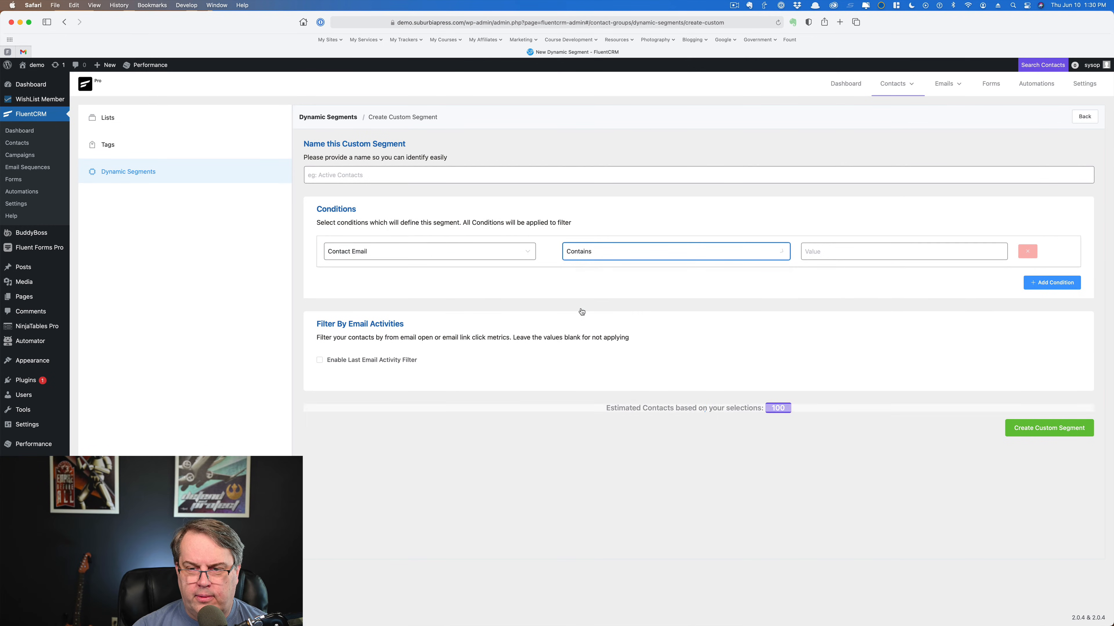
click(840, 251)
text(blogs.com)
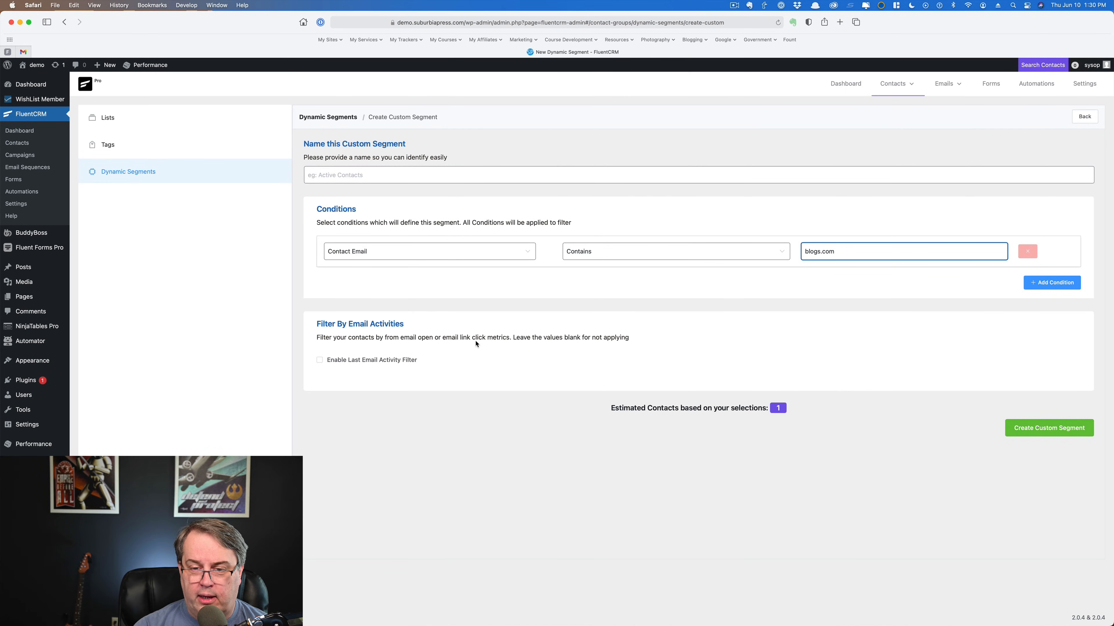
Step: Name the custom segment "Blogs.com Users" and create it
click(1068, 433)
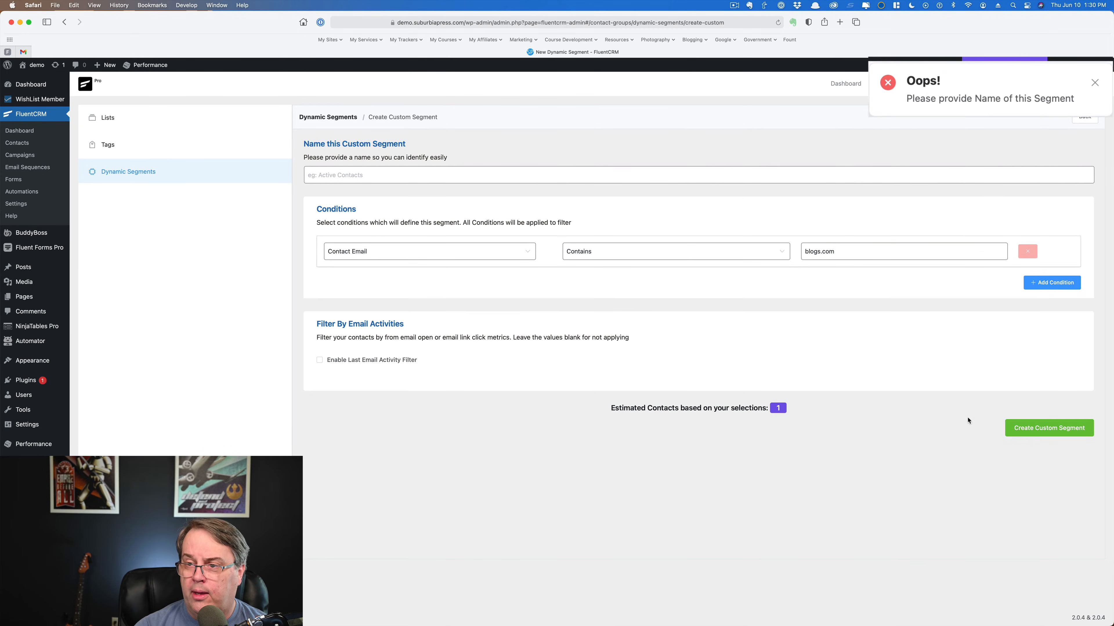
click(511, 175)
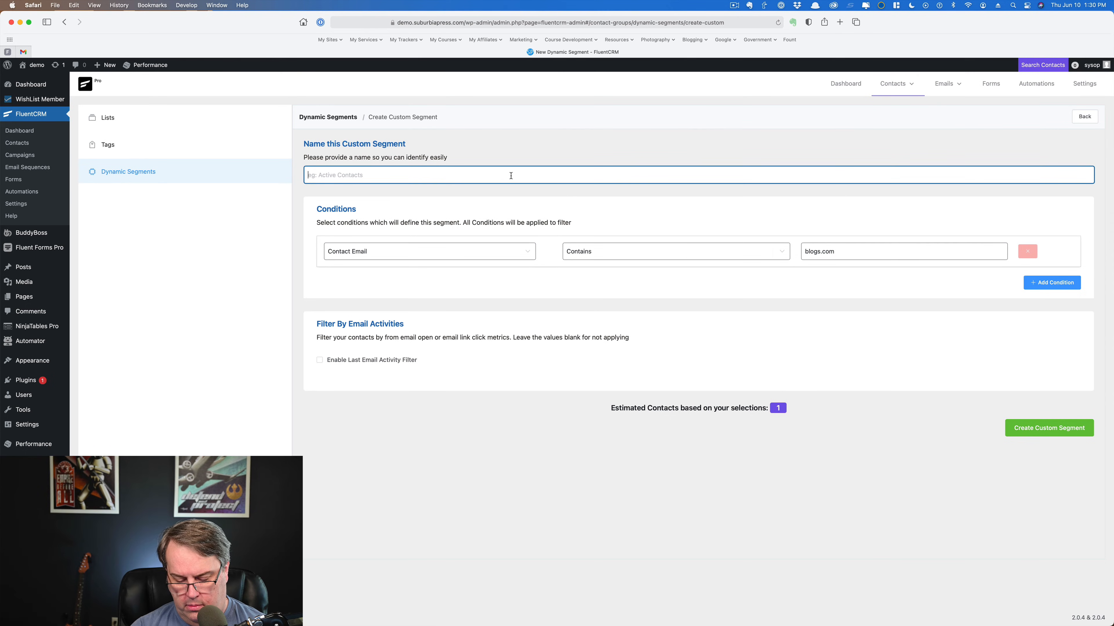
text(Blogs.com )
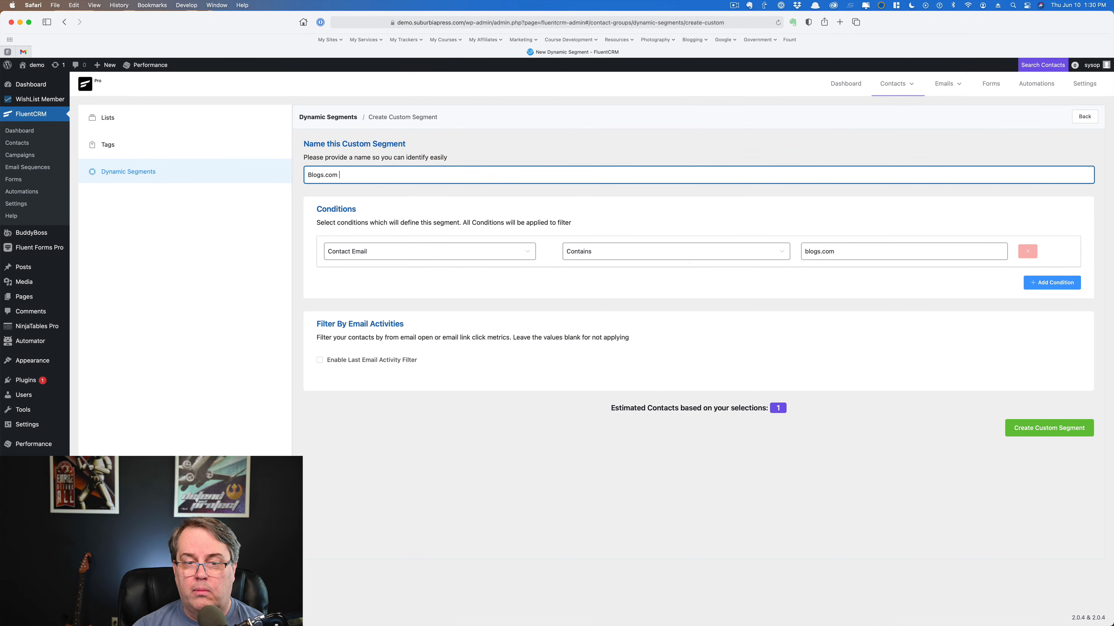
text(Users)
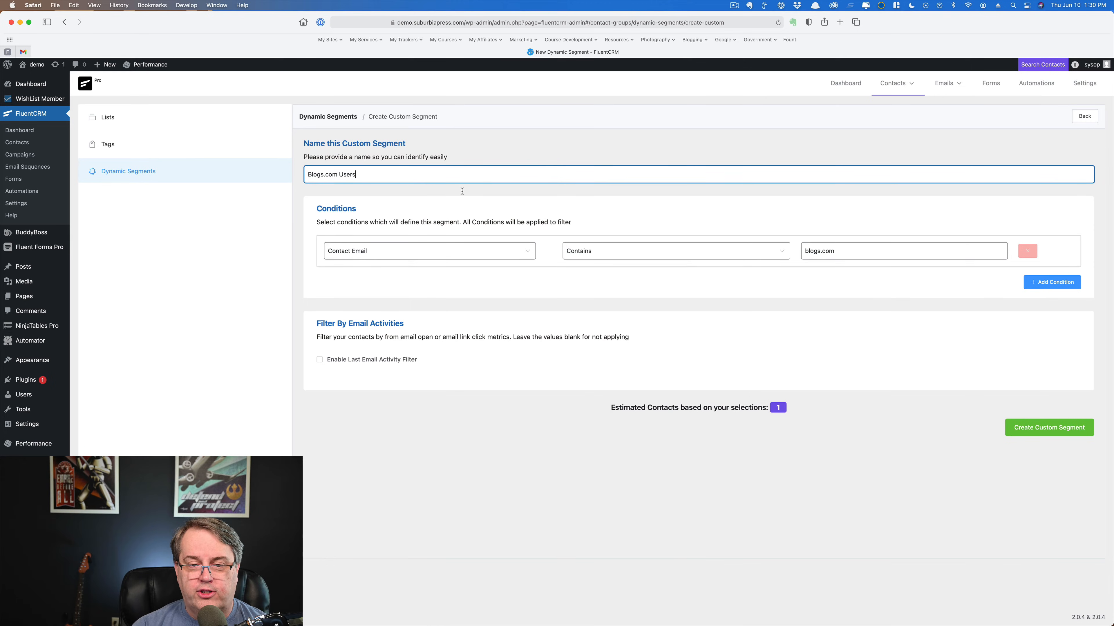
click(1051, 429)
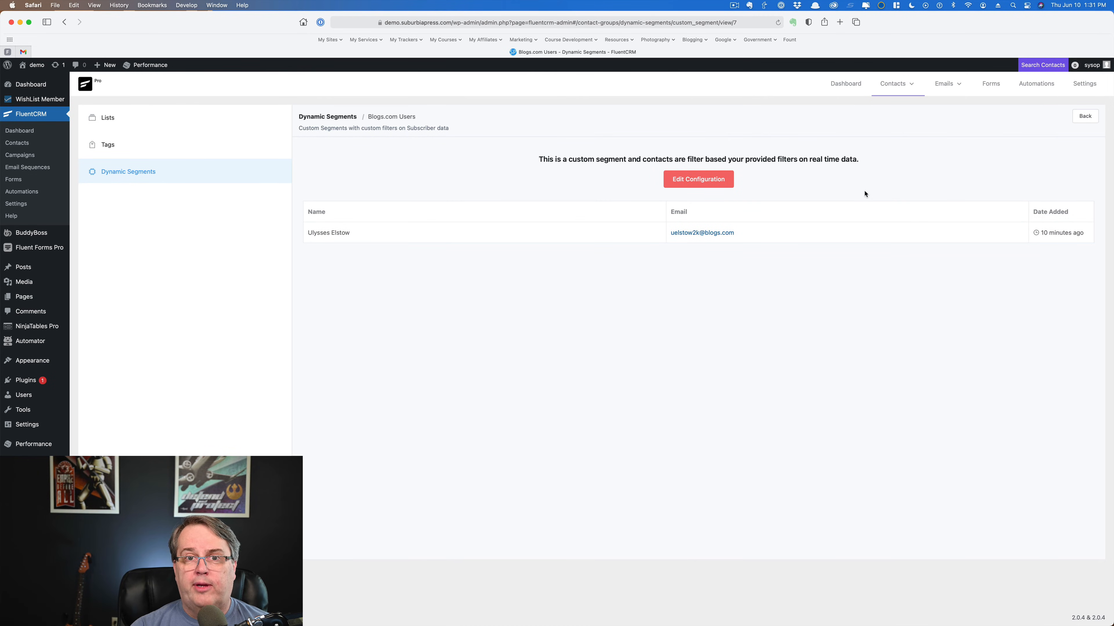
Step: Open the contact tags list and start adding a new tag
click(107, 146)
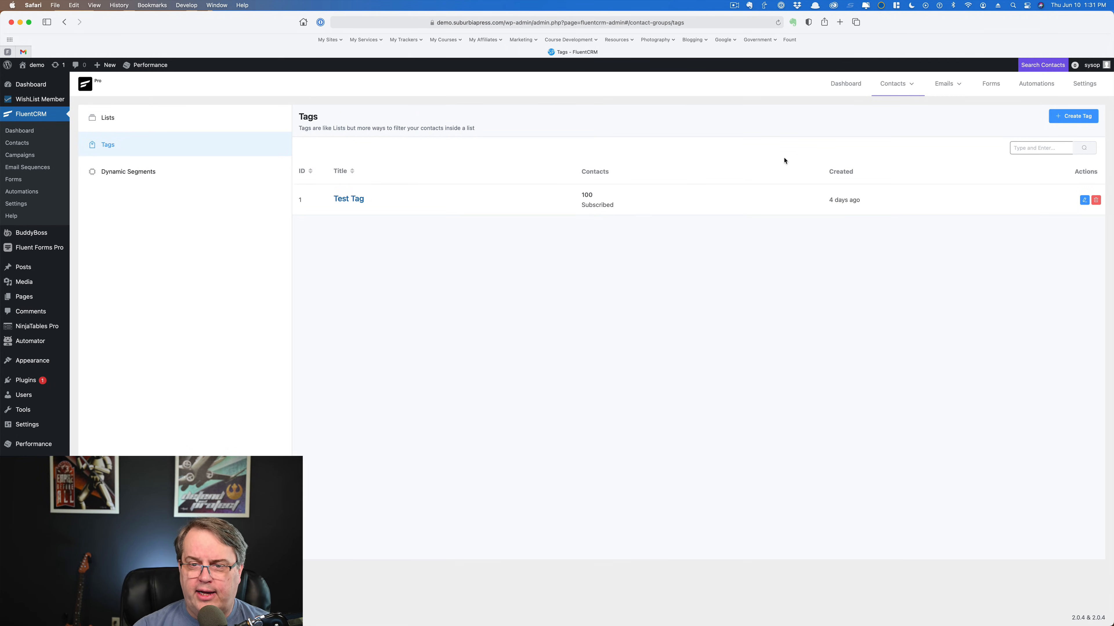
click(1081, 117)
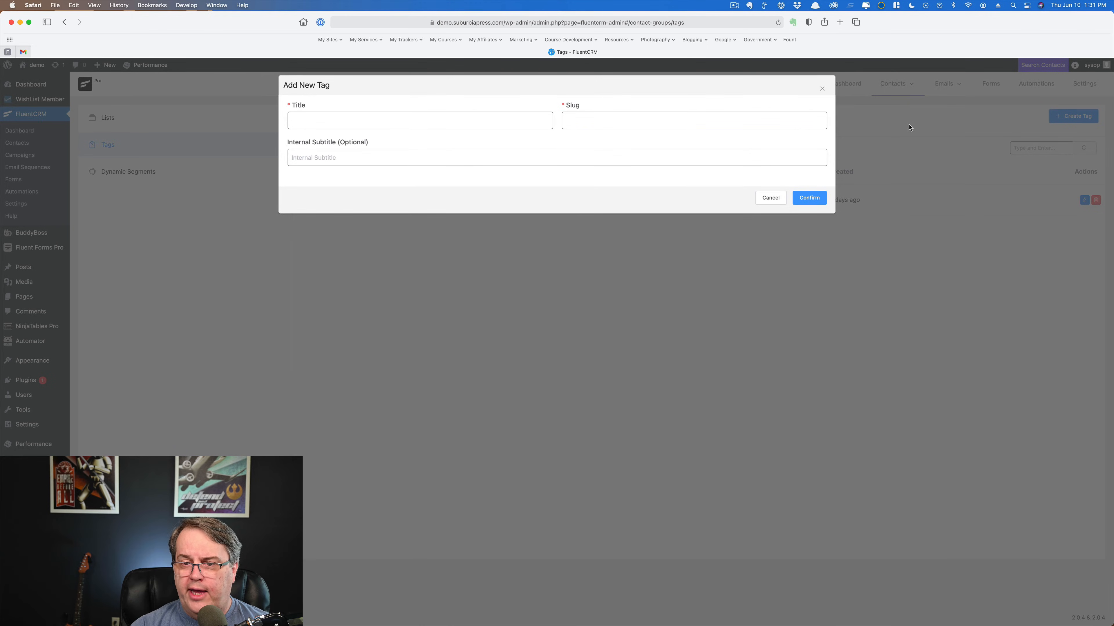
click(474, 102)
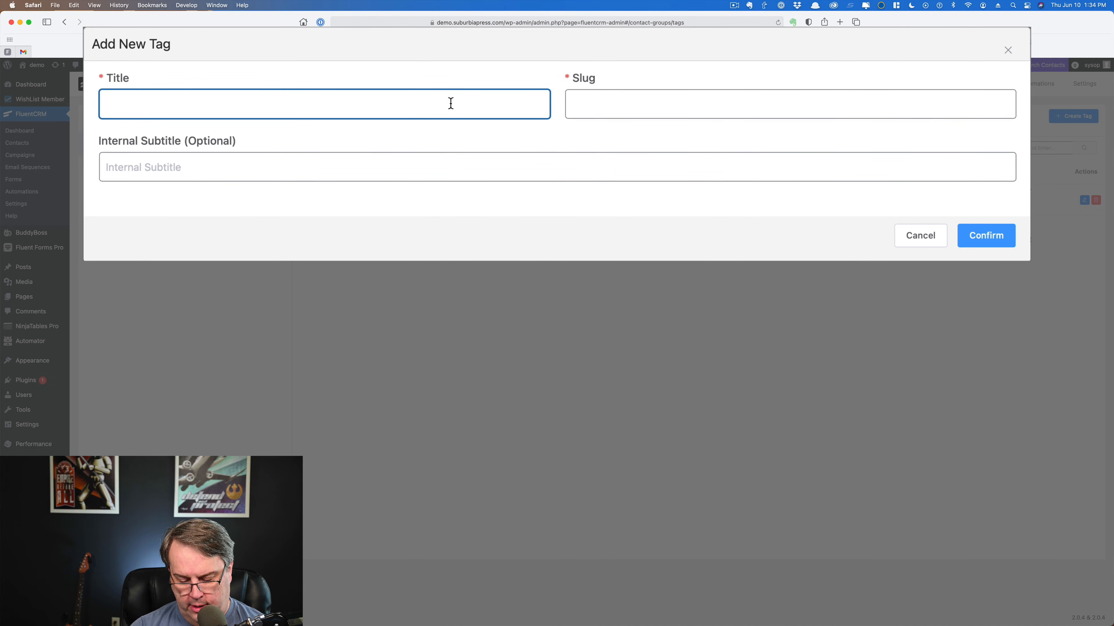
text(Profile)
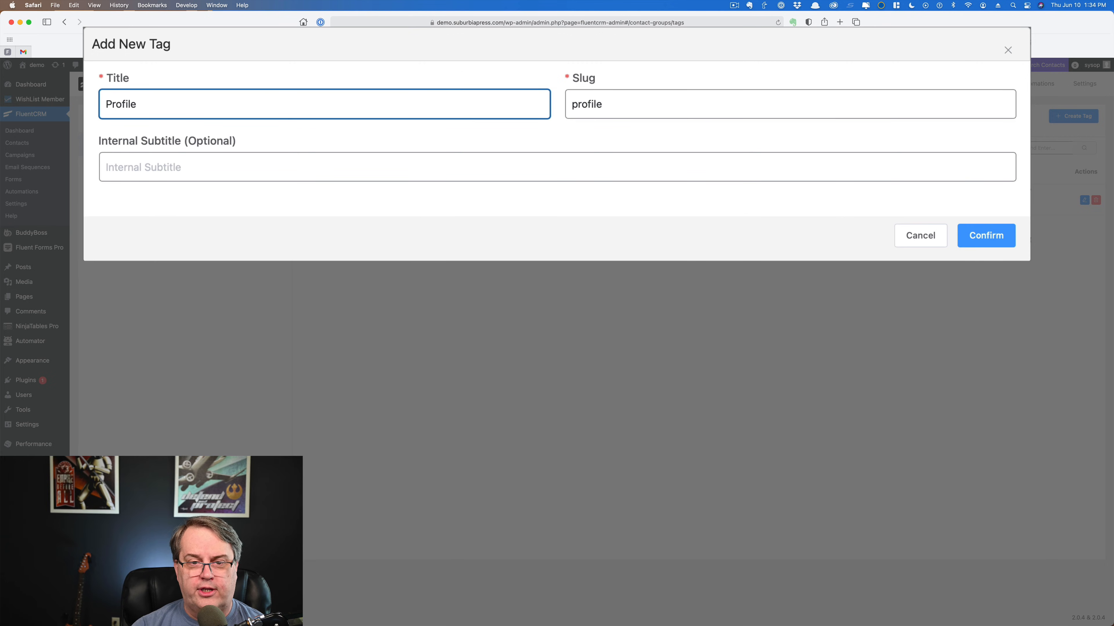
text( Interest in)
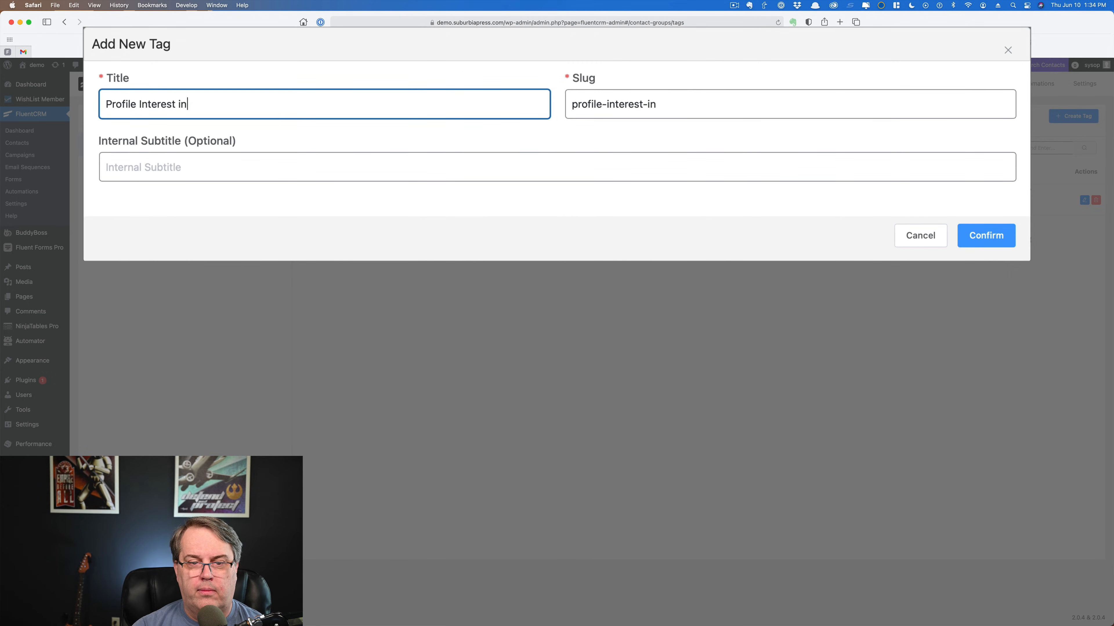
text( Courses)
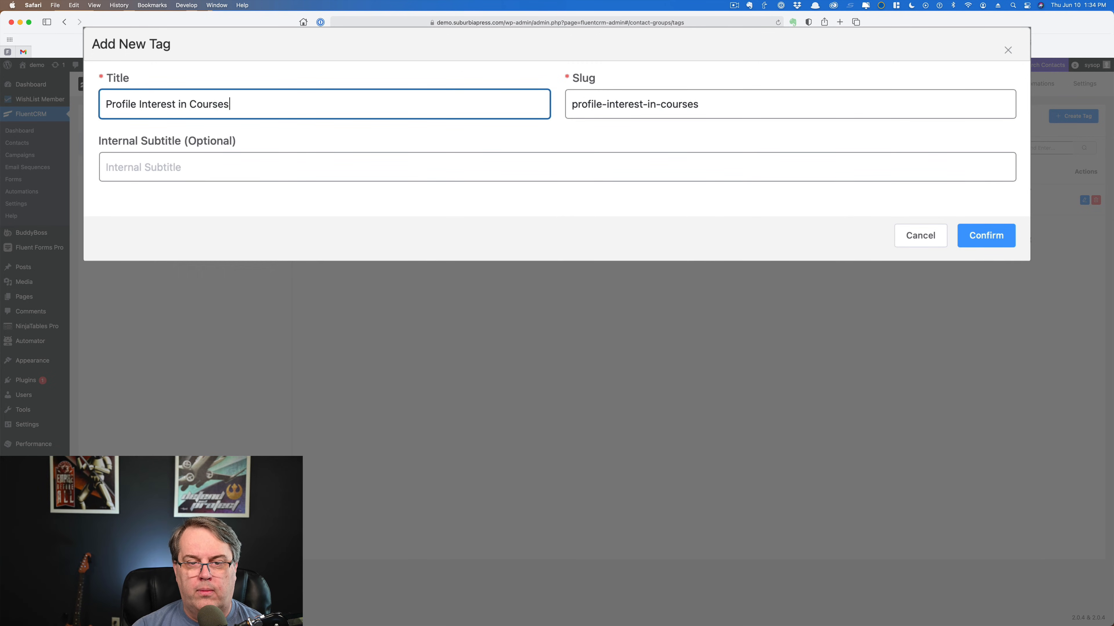
click(431, 168)
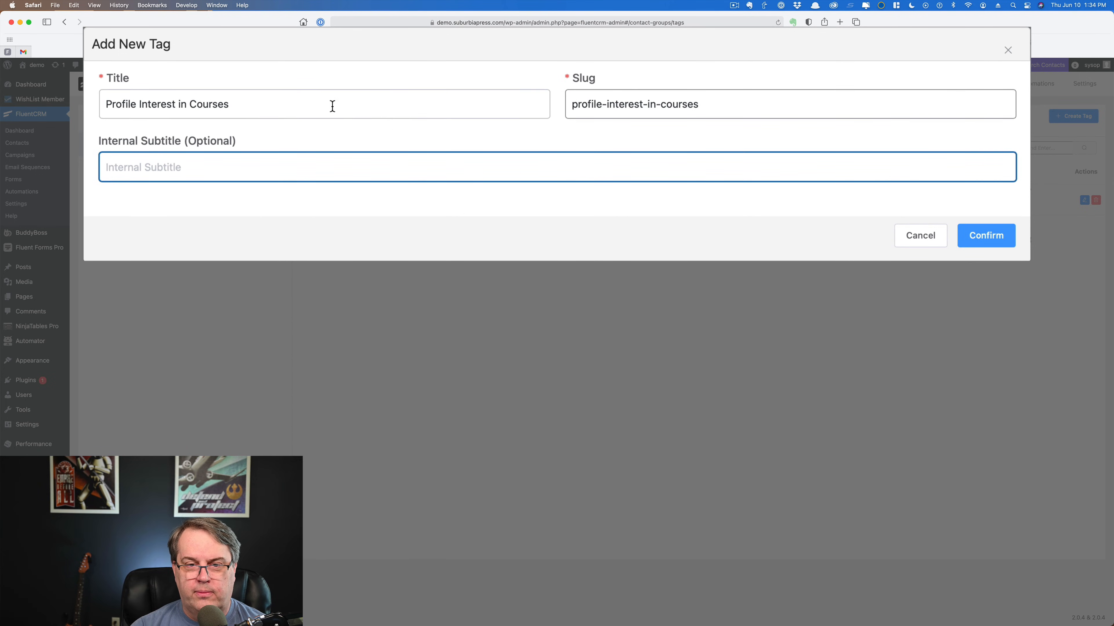
drag(275, 107, 88, 106)
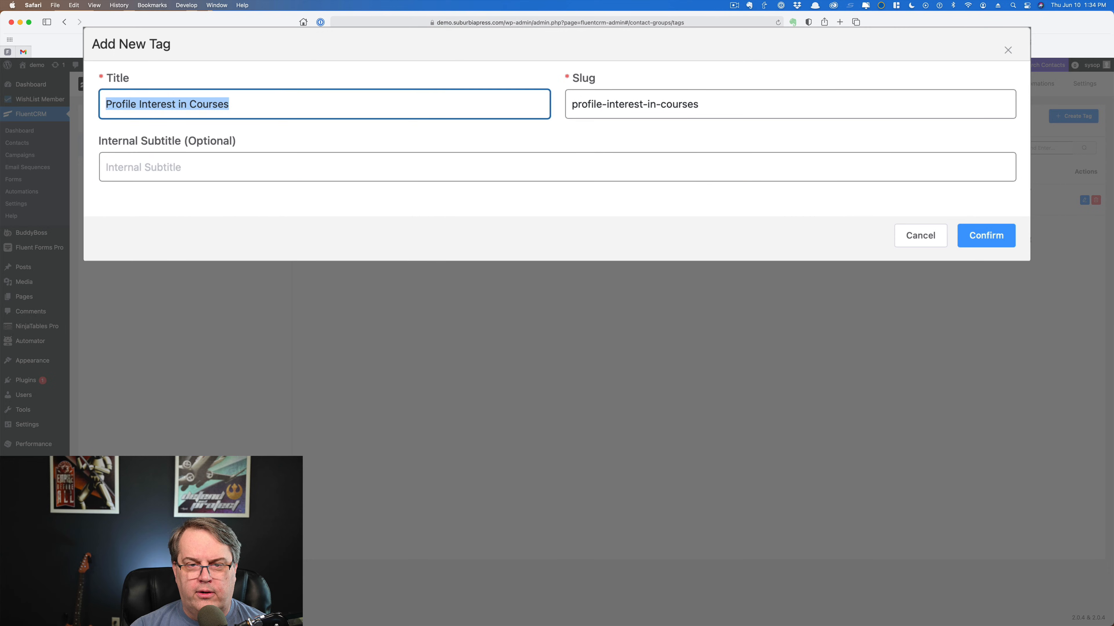
click(259, 109)
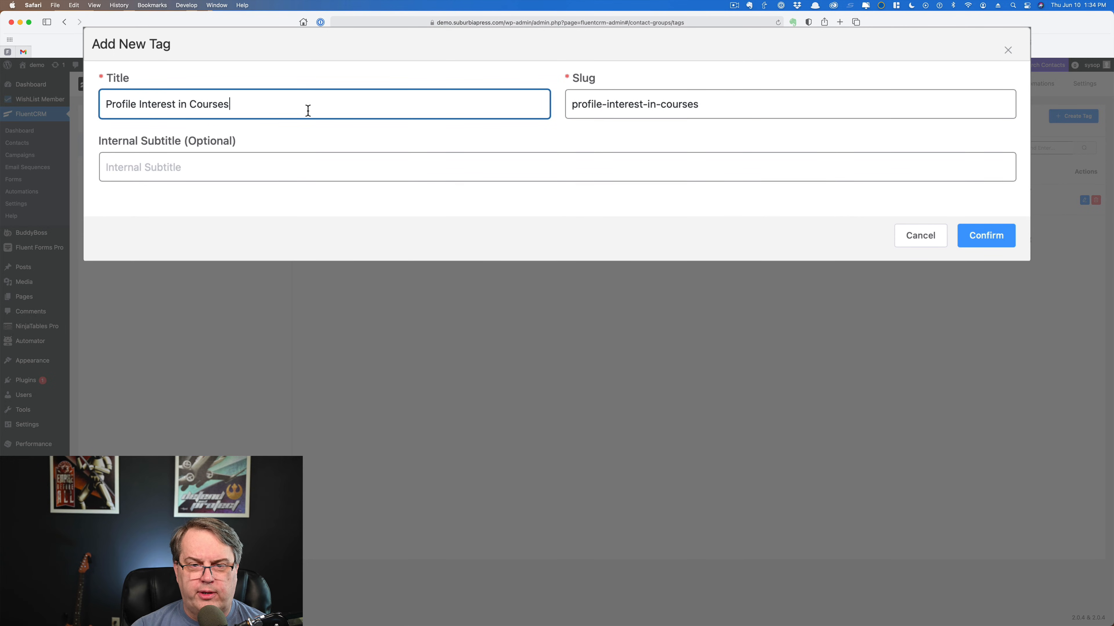
drag(298, 109, 32, 109)
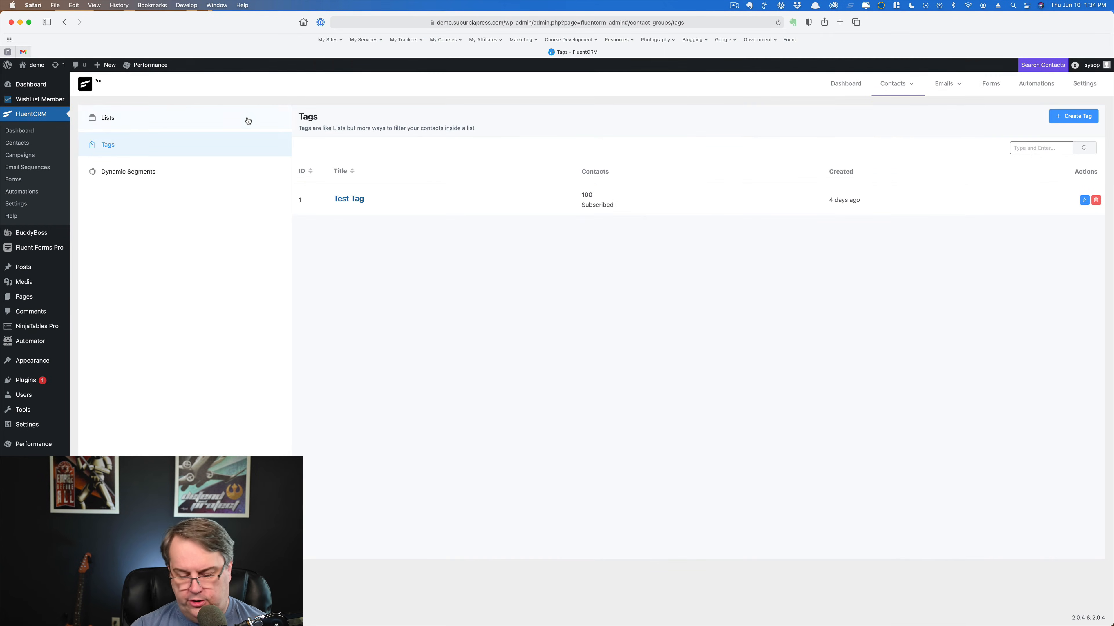
Step: Start a new tag titled "Profile - Interest in courses" and shorten its slug to "profile--interest-in-courses"
click(1074, 117)
click(396, 120)
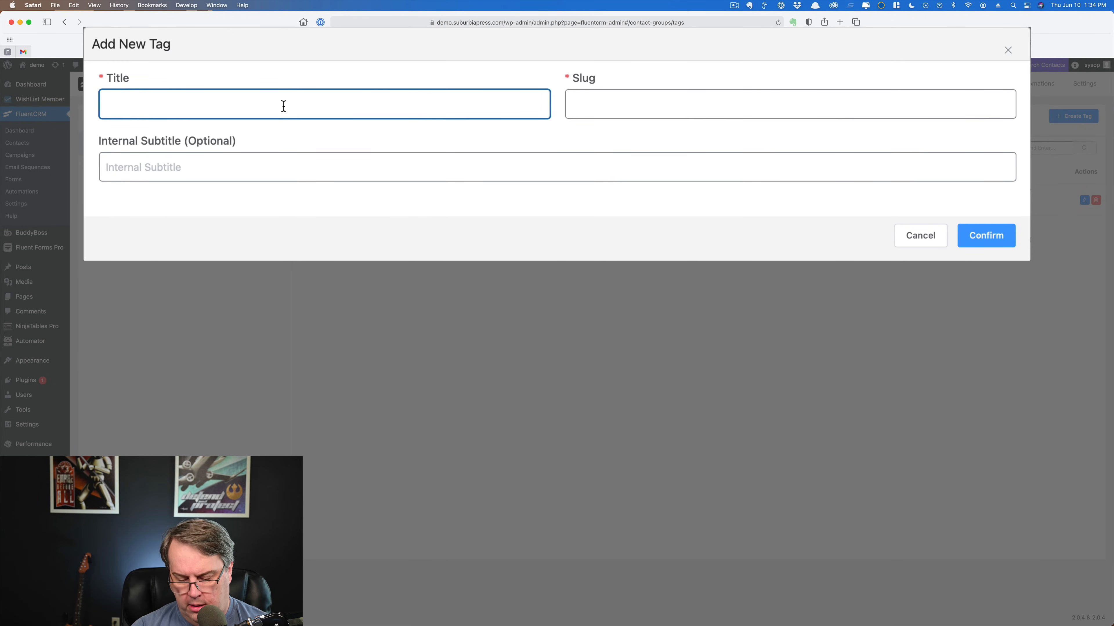
text(Profiel)
key(BackSpace)
key(BackSpace)
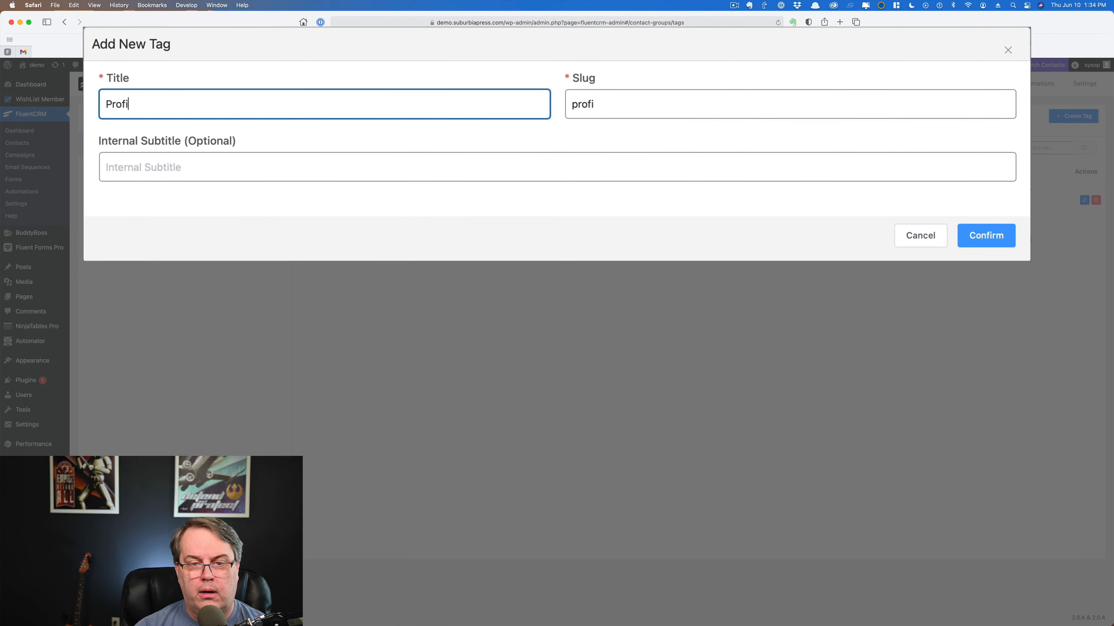
text(le - )
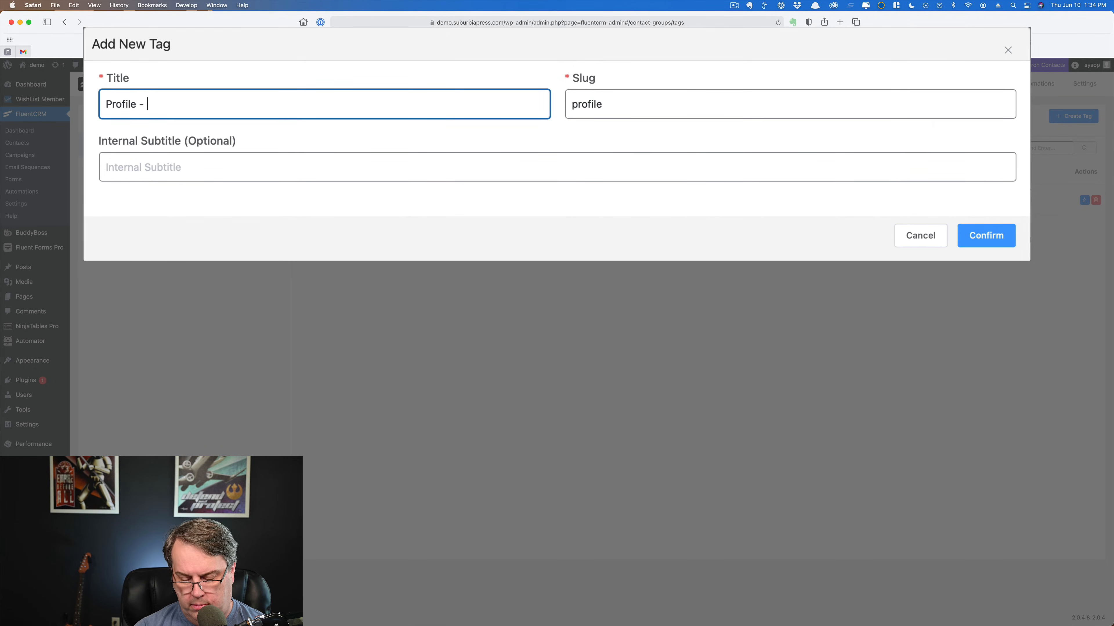
text(Interes)
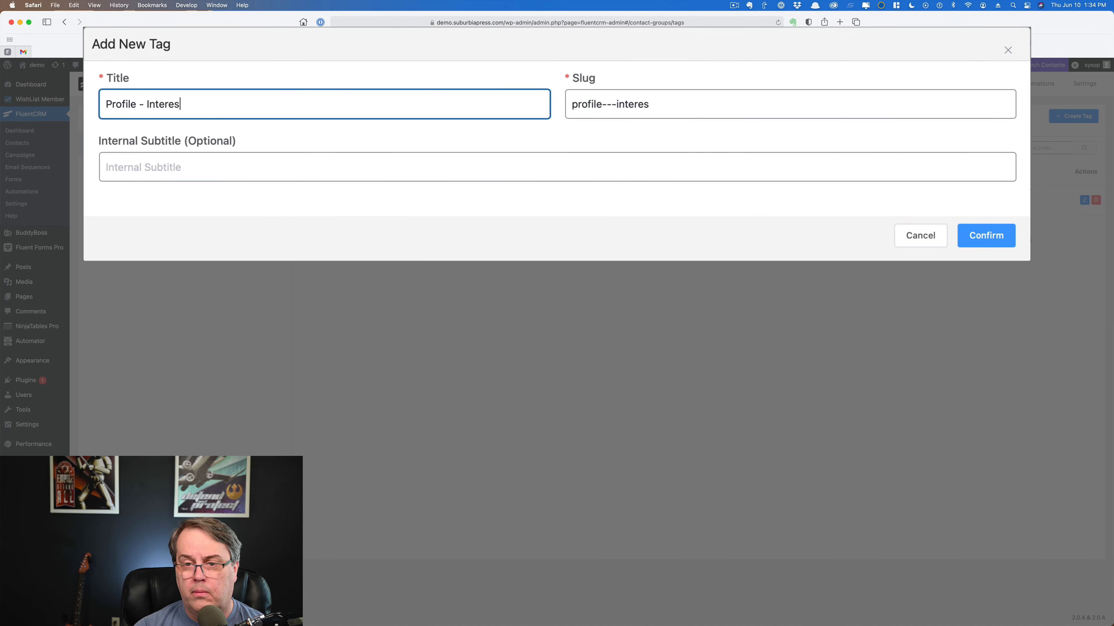
text(t in courses)
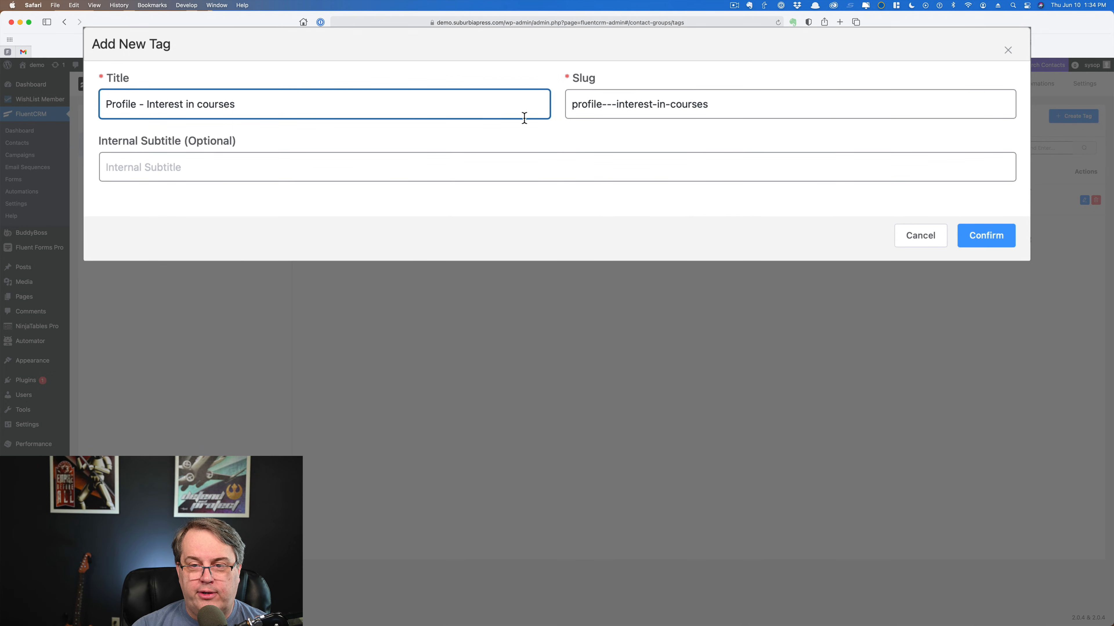
click(610, 105)
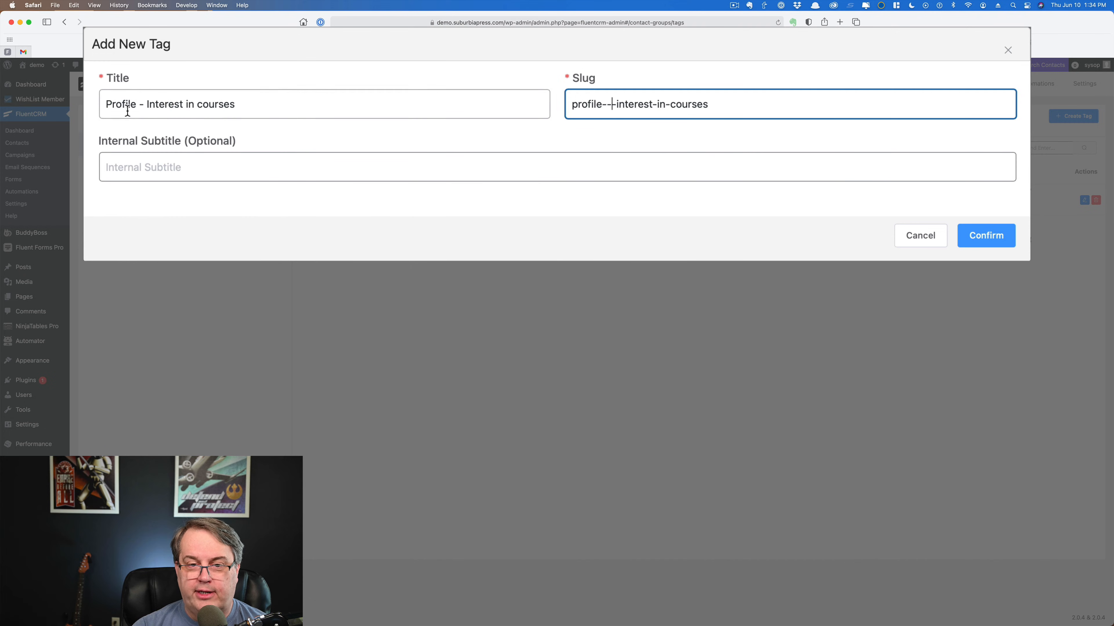
key(BackSpace)
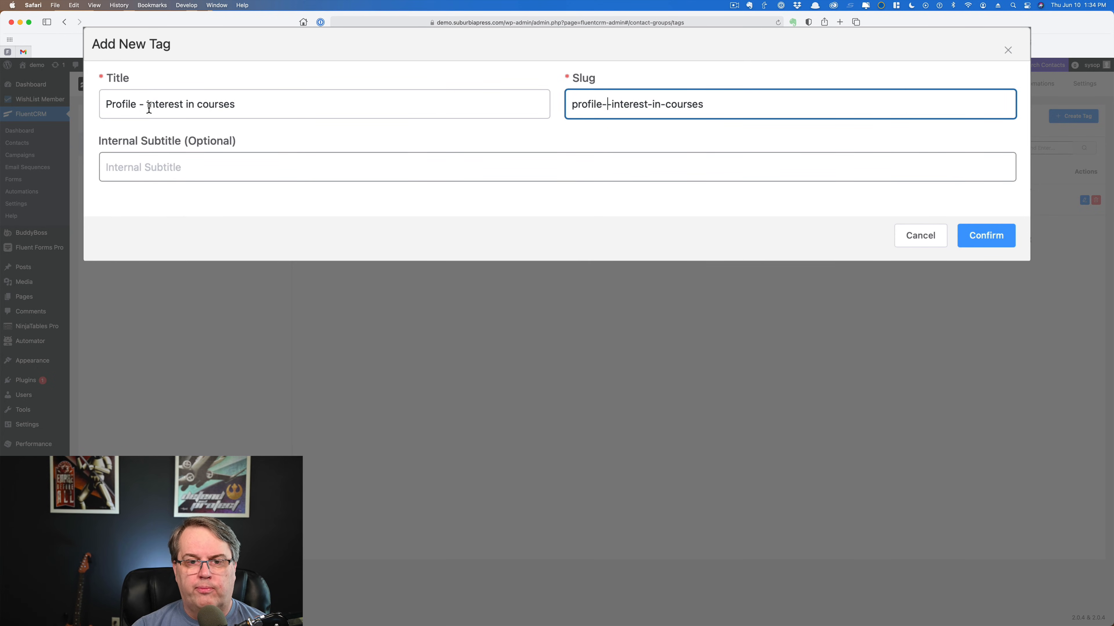
Step: Review the drafted tag's title, including its "Profile" prefix, and discard the draft without saving
click(278, 106)
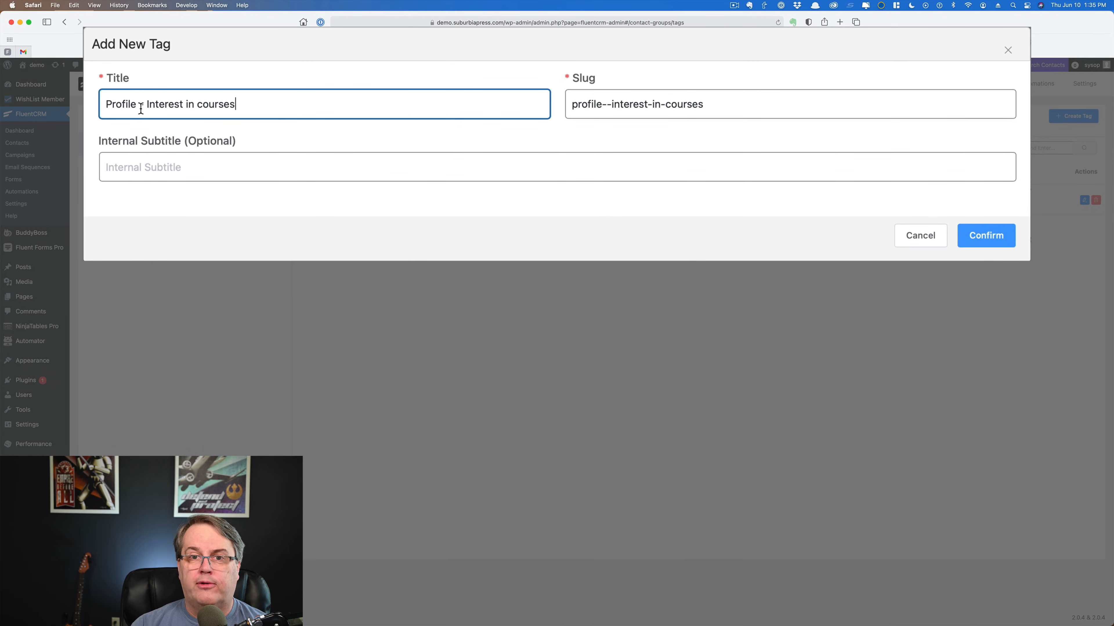
double_click(115, 102)
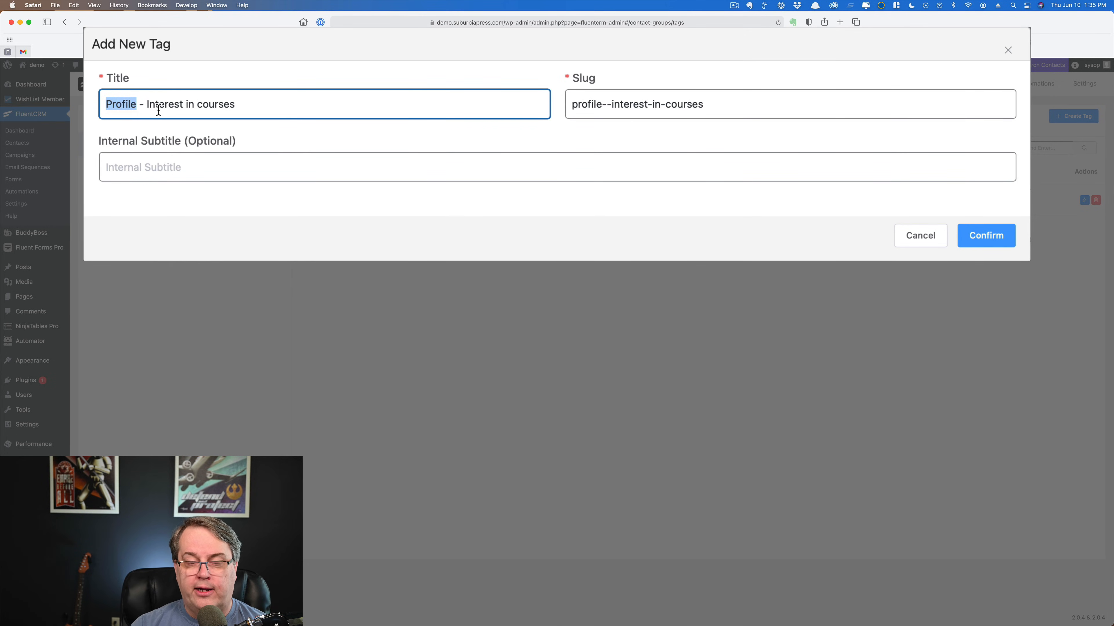
click(267, 105)
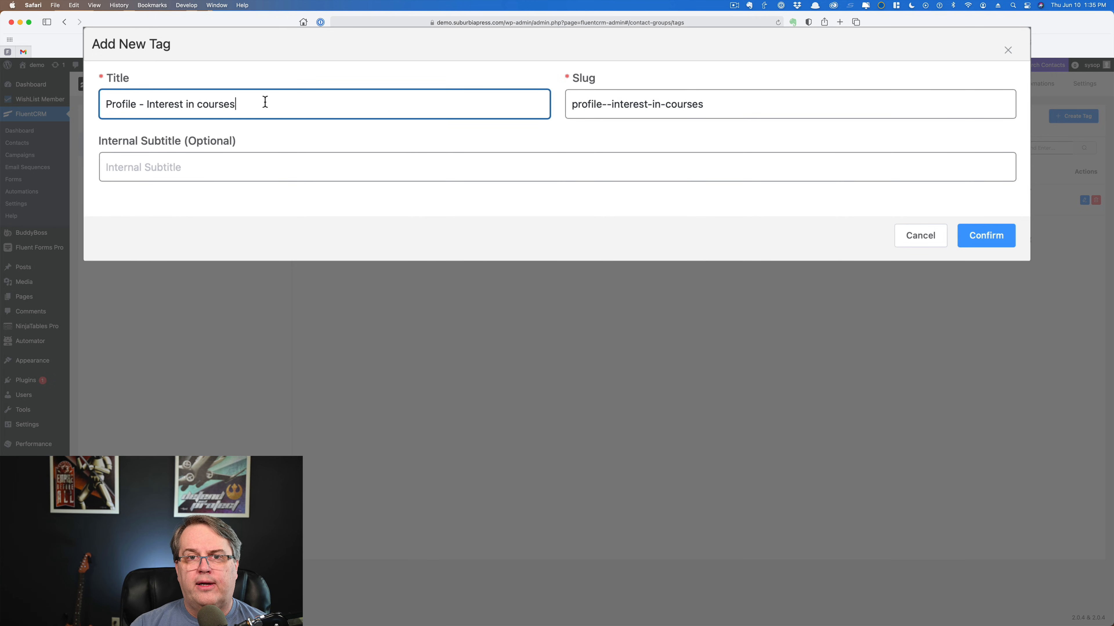
key(super+a)
key(Escape)
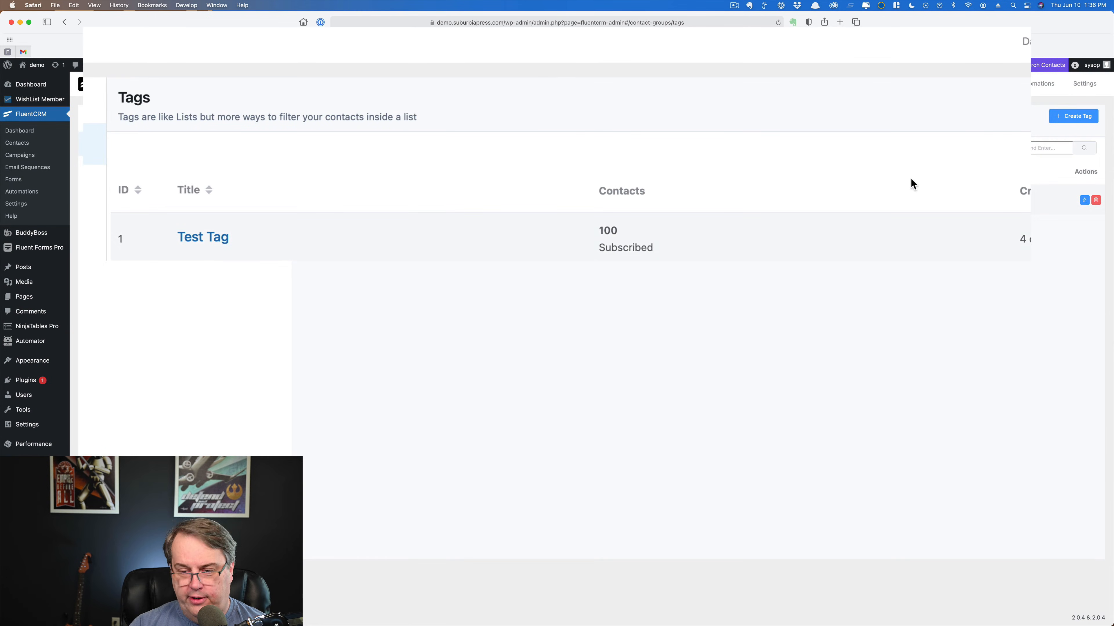
Step: Start a new tag and enter the title "Status - Mktg"
click(1087, 118)
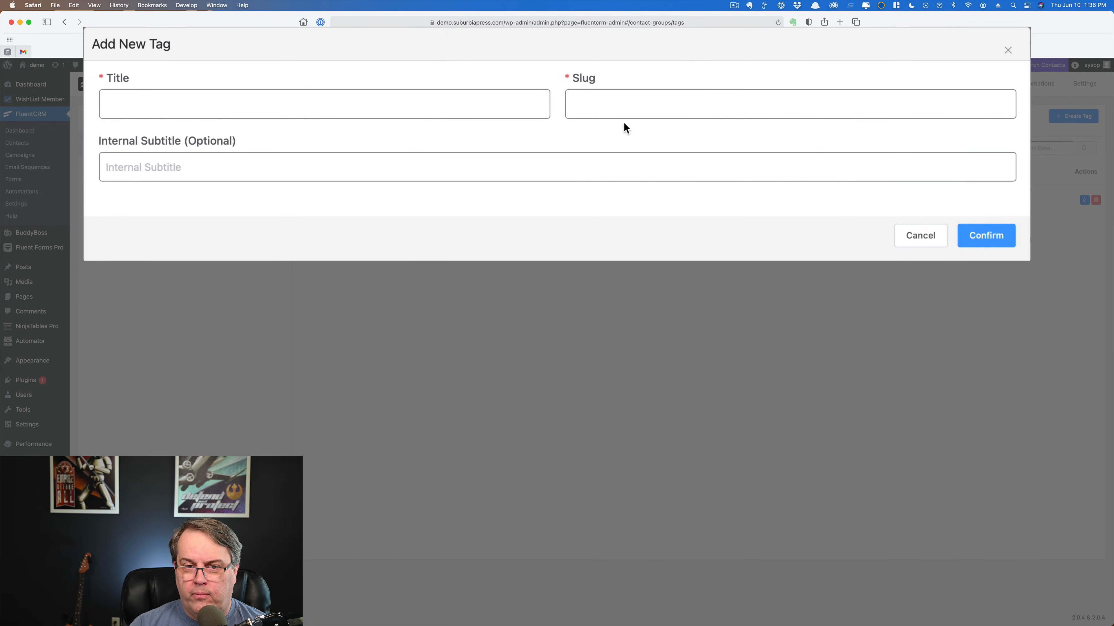
click(500, 100)
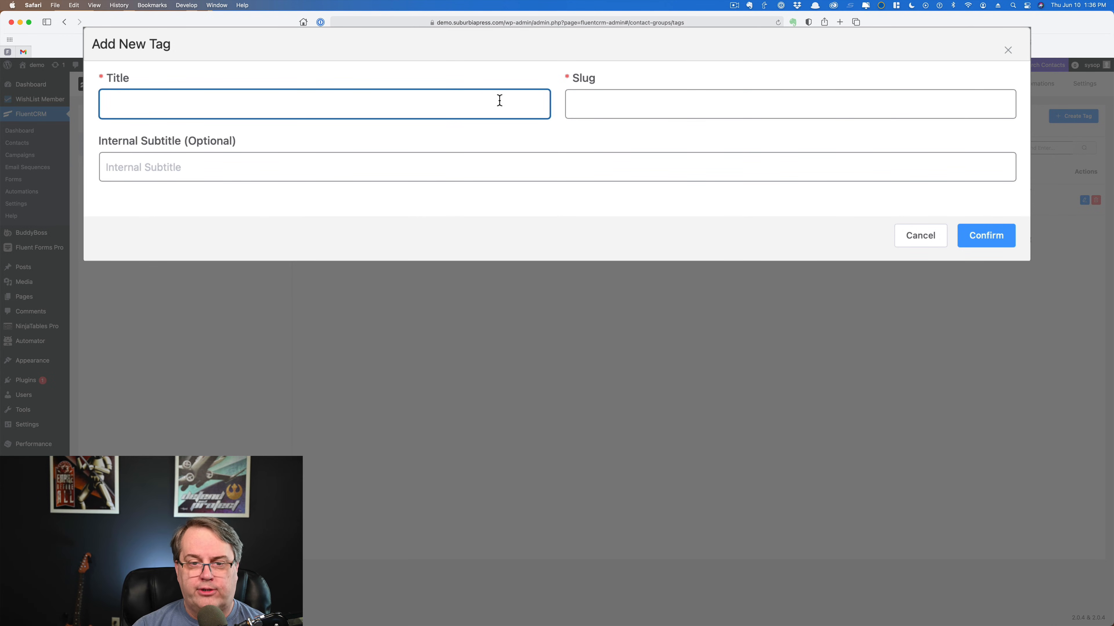
text(Stau)
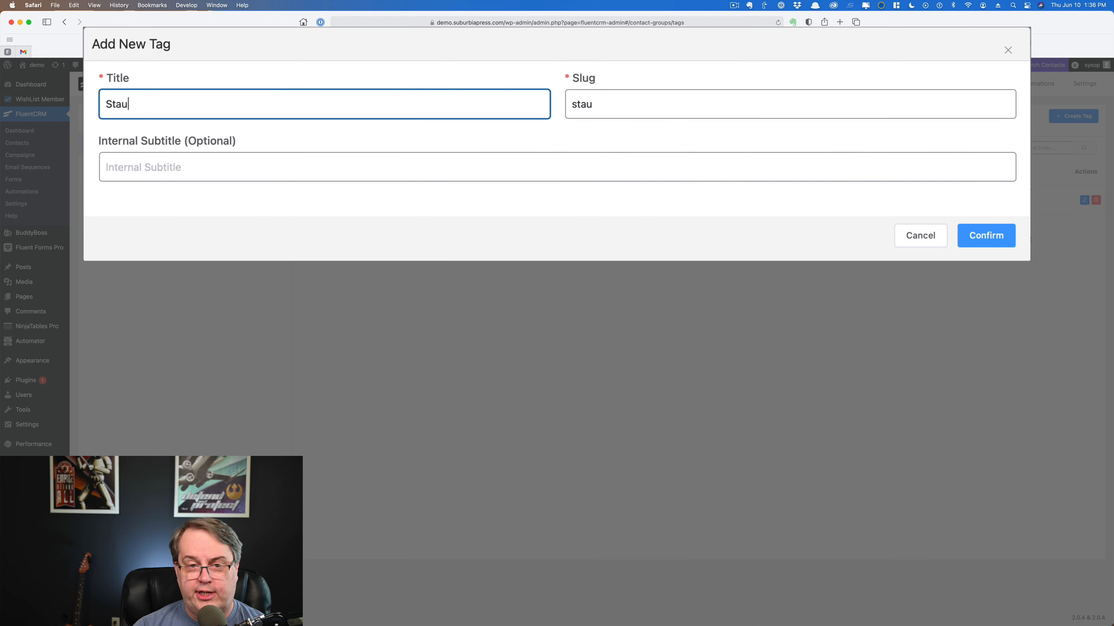
key(BackSpace)
key(BackSpace)
text(at)
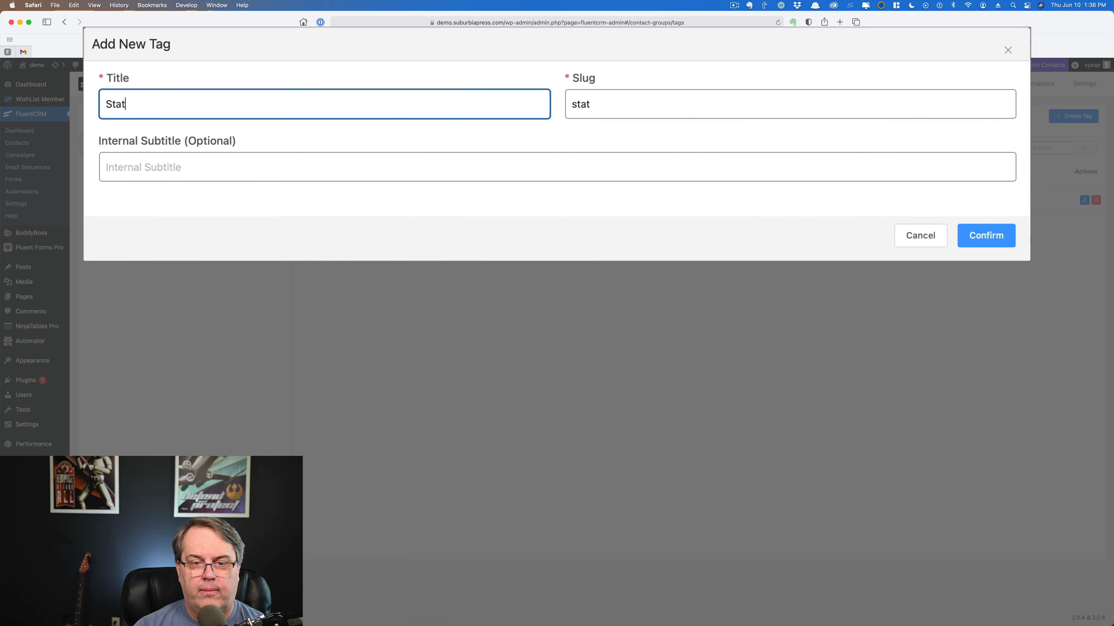
text(us - )
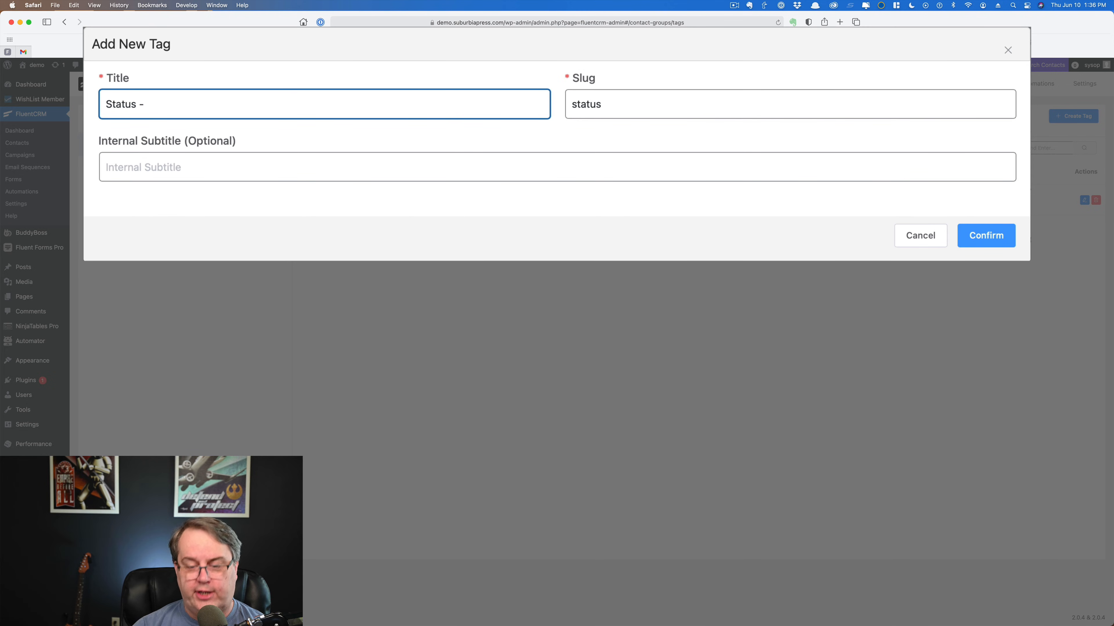
text(Mktg)
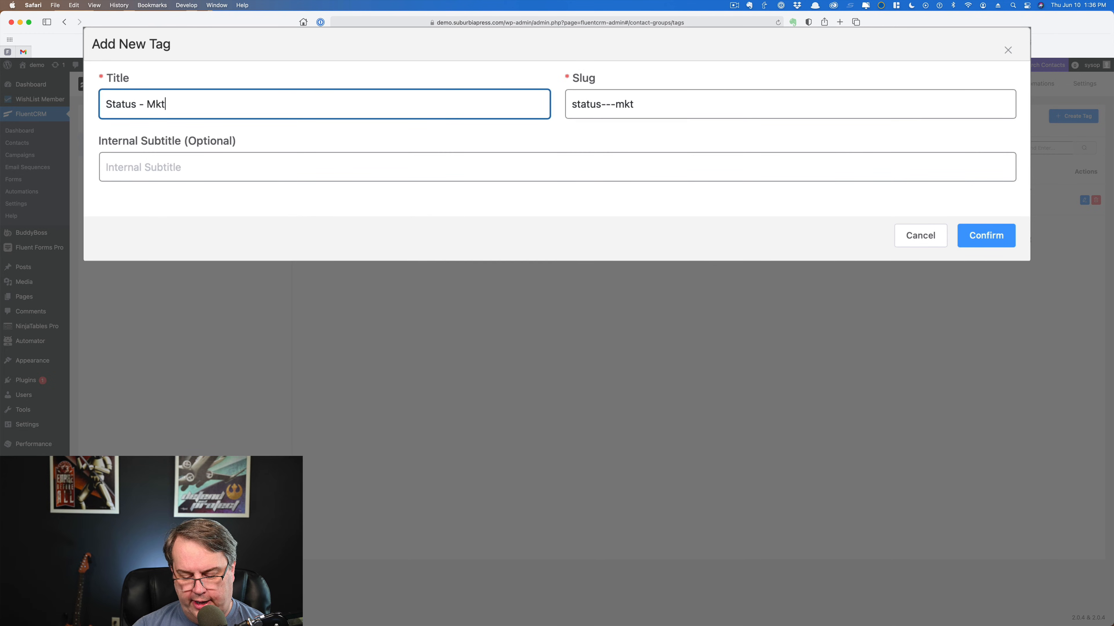
Step: Change the new tag's title to "Status - Fullfillment"
key(BackSpace)
key(BackSpace)
key(BackSpace)
key(BackSpace)
text(F)
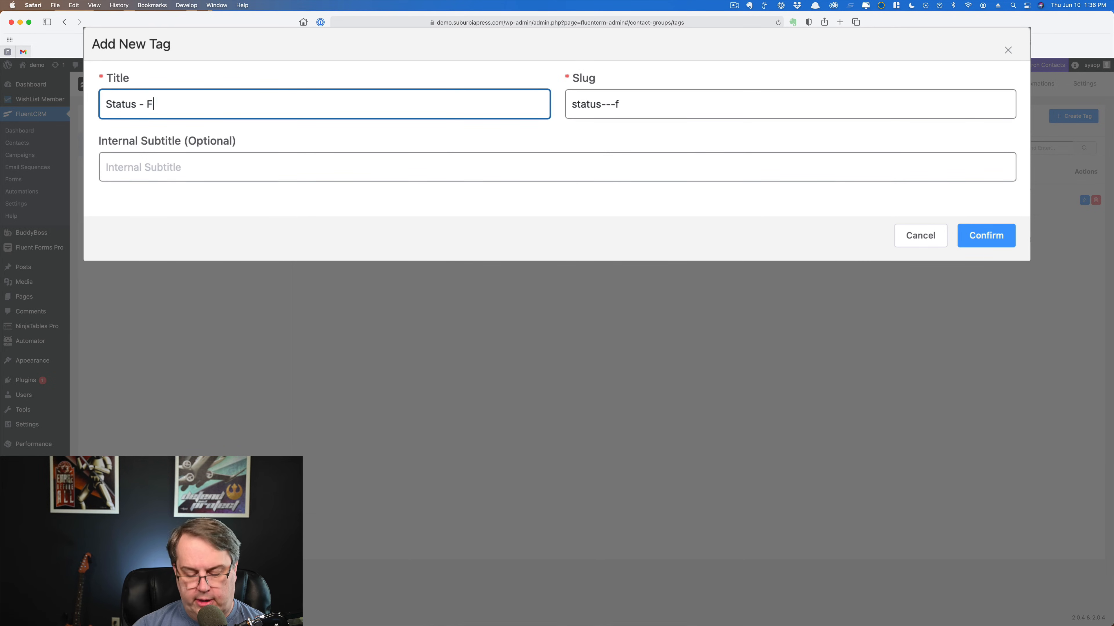
text(ullf)
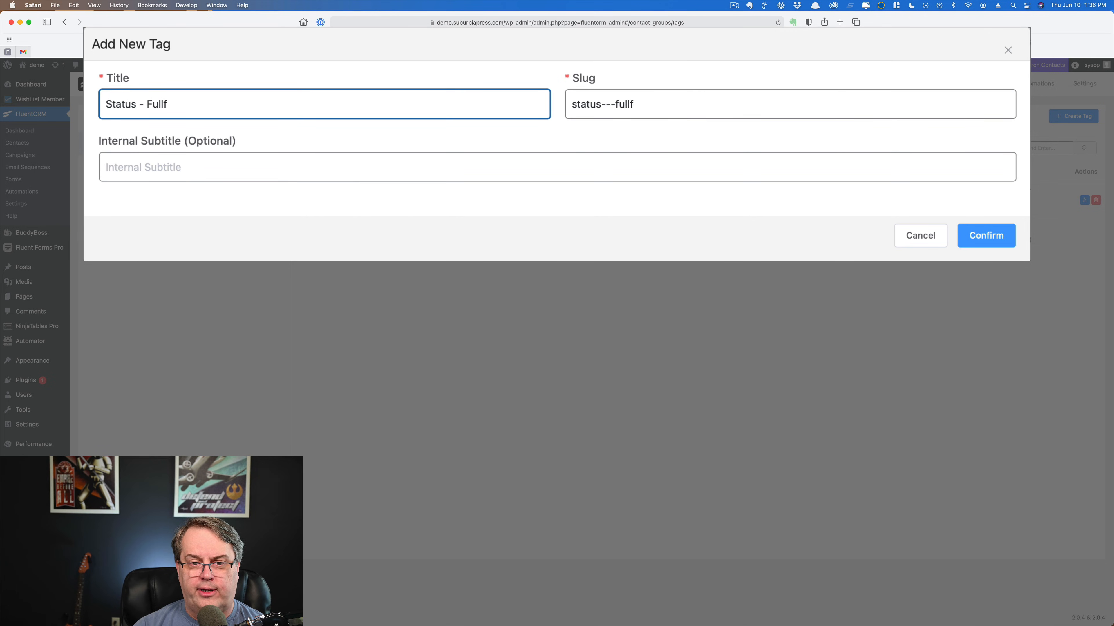
text(illment)
Step: Replace the ending of the new tag's title so it reads "Status - Internal"
key(BackSpace)
key(BackSpace)
key(BackSpace)
key(BackSpace)
key(BackSpace)
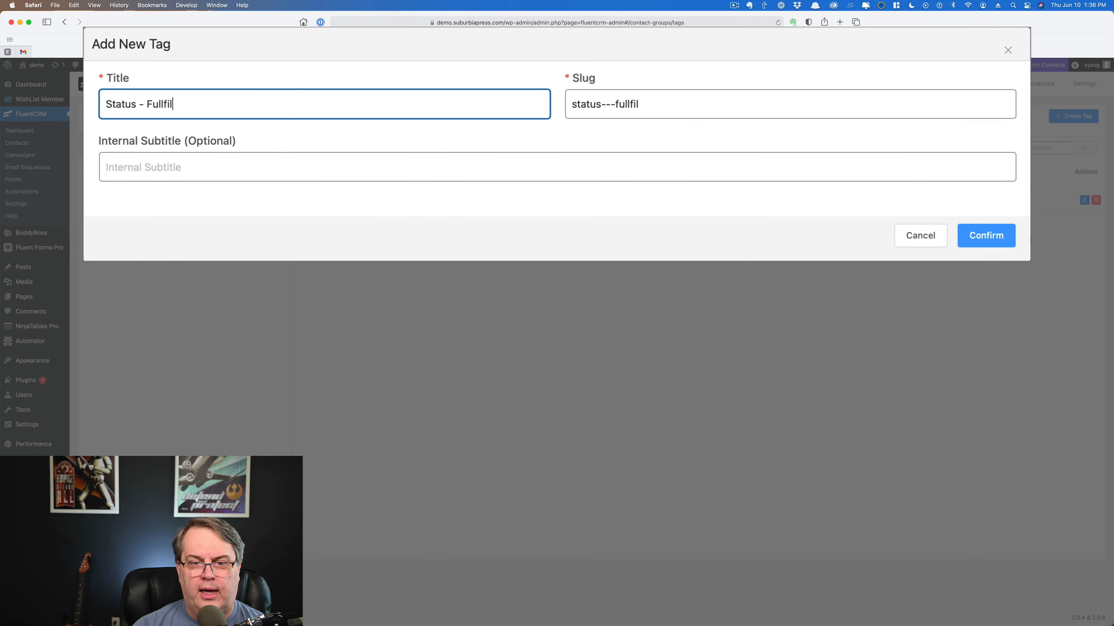
key(BackSpace)
key(BackSpace)
key(BackSpace)
key(BackSpace)
key(BackSpace)
key(BackSpace)
key(BackSpace)
text(I)
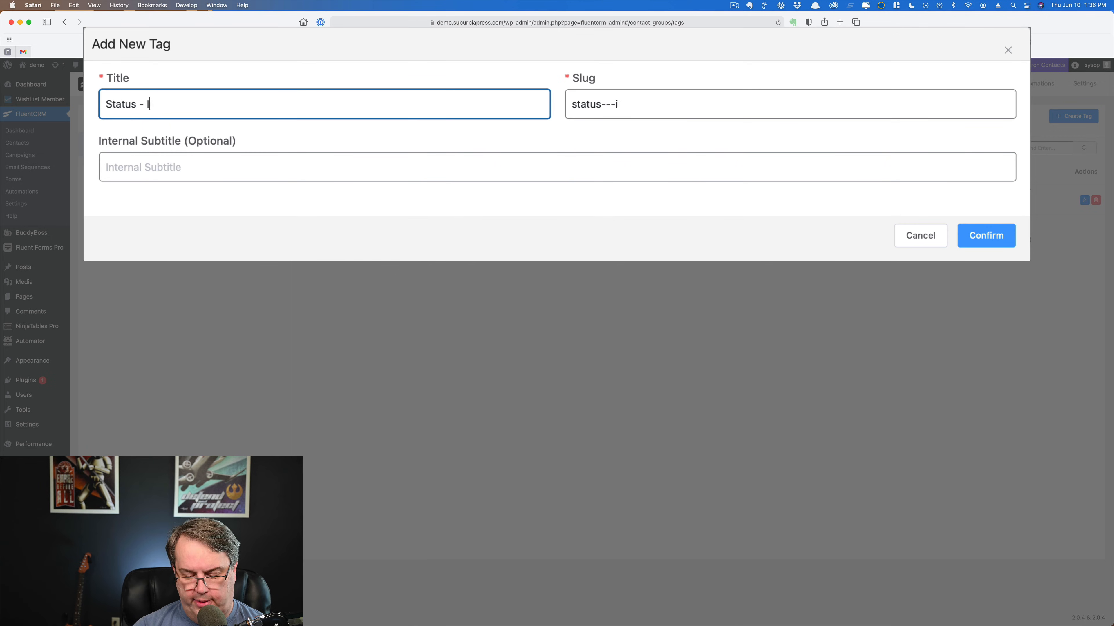
text(nternal)
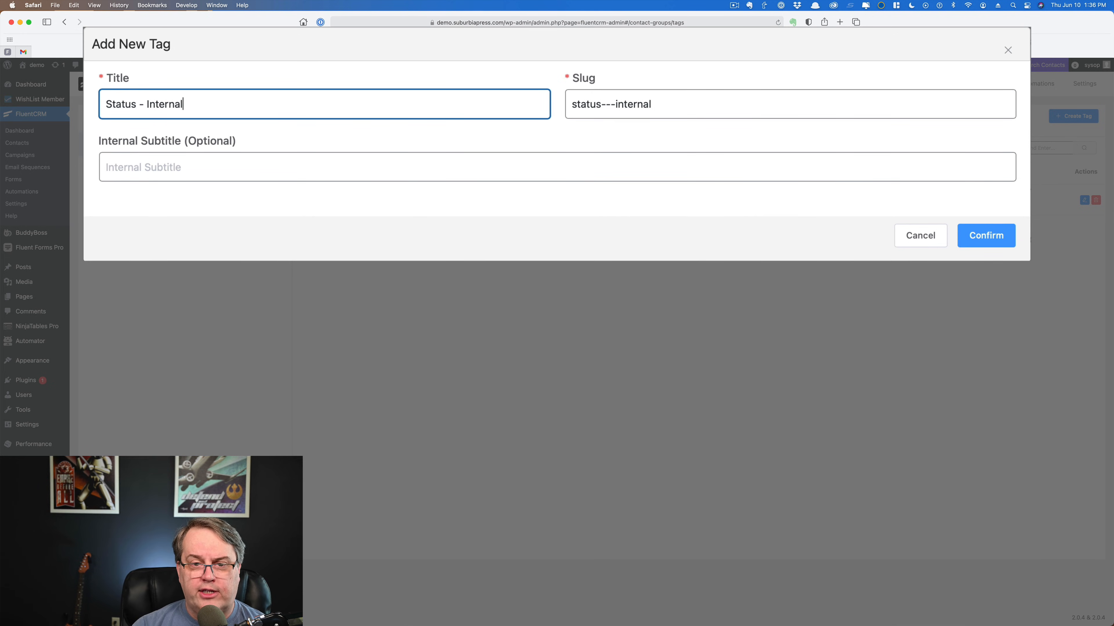
Step: Replace the "Internal" ending of the new tag's title so it reads "Status - Mktg -"
key(BackSpace)
key(BackSpace)
key(BackSpace)
key(BackSpace)
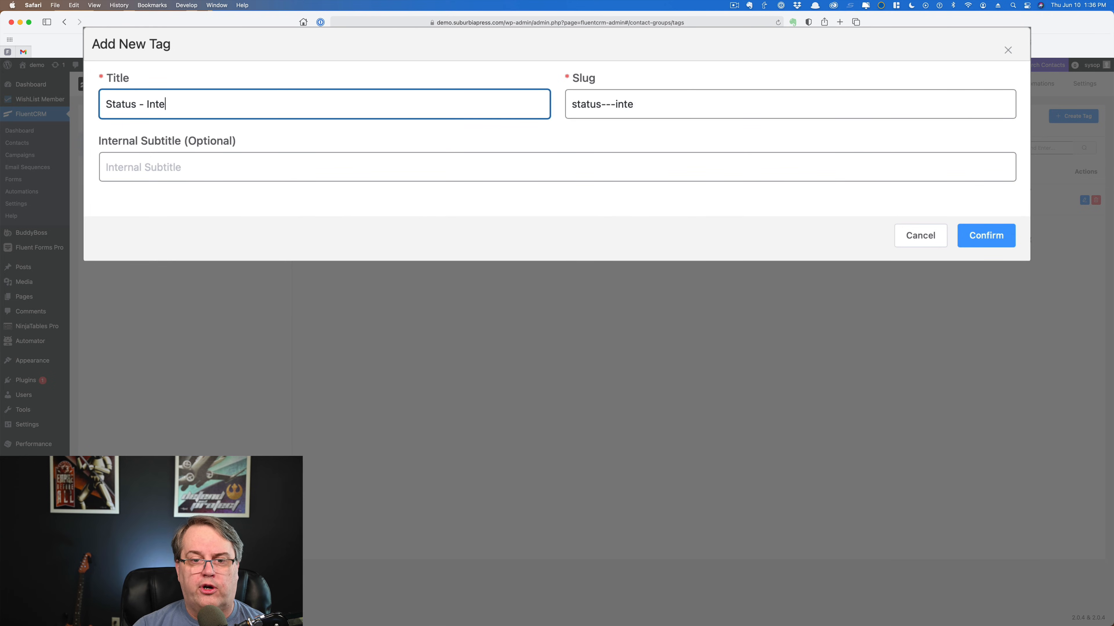
key(BackSpace)
key(BackSpace)
key(BackSpace)
key(BackSpace)
text(M)
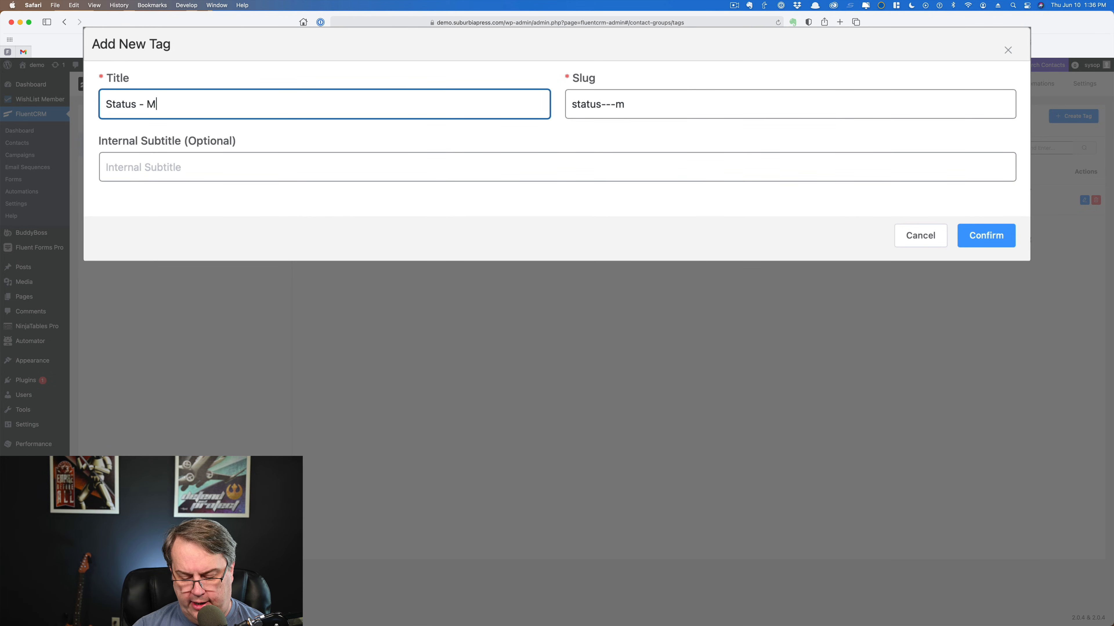
text(ktg -)
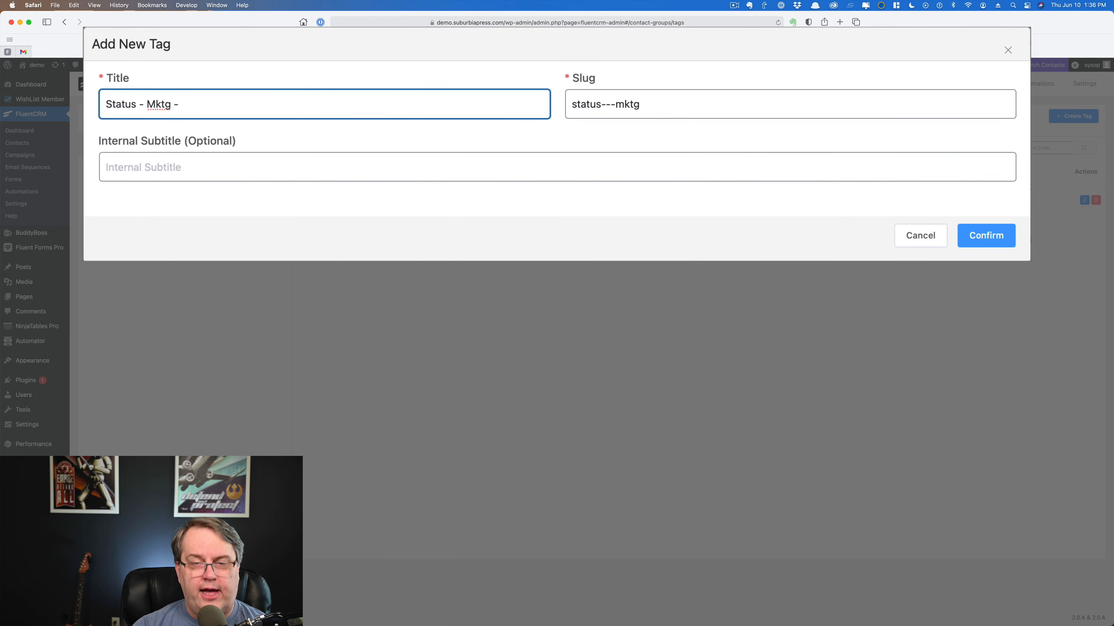
Step: Extend the new tag's title to read "Status - Mktg - SEO Fundamentals - Downloaded PDF"
text(SEO)
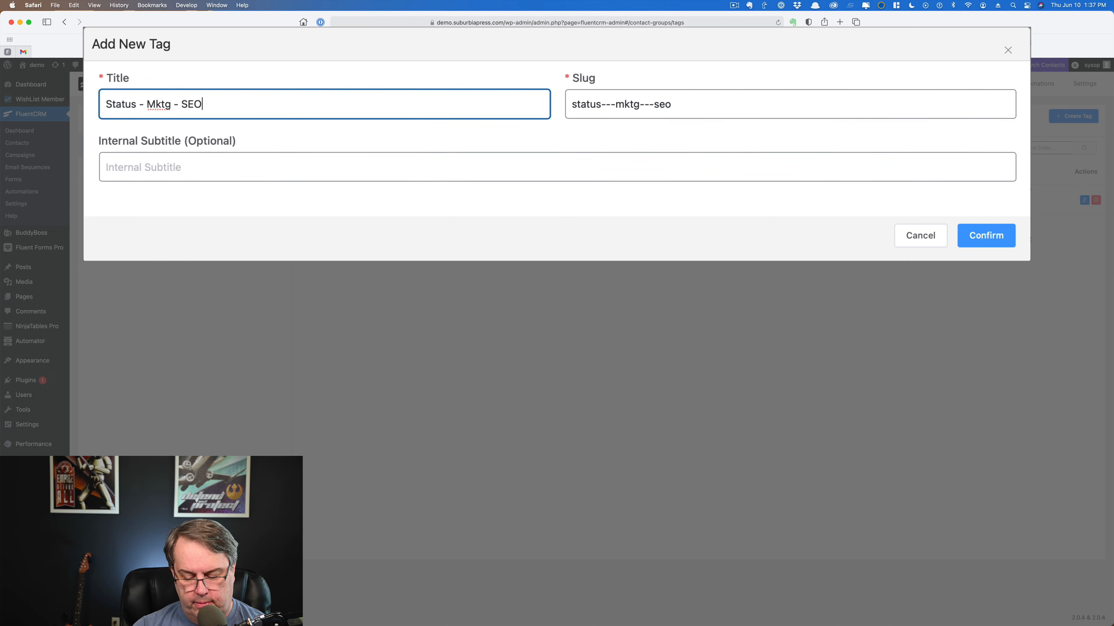
text( Fundamentals)
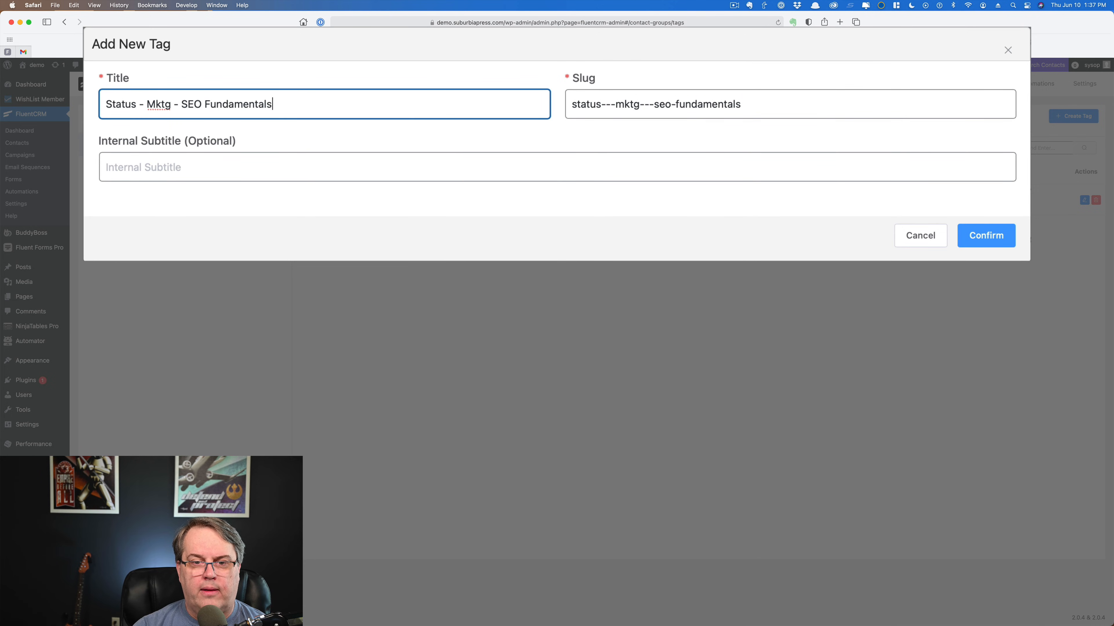
text( -)
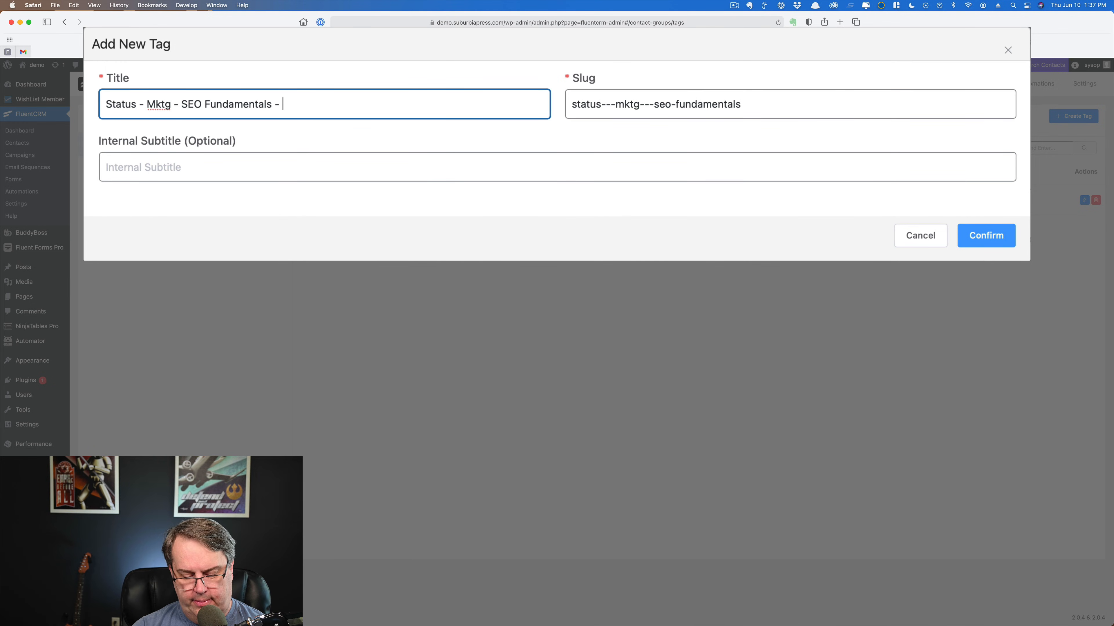
text(H)
key(BackSpace)
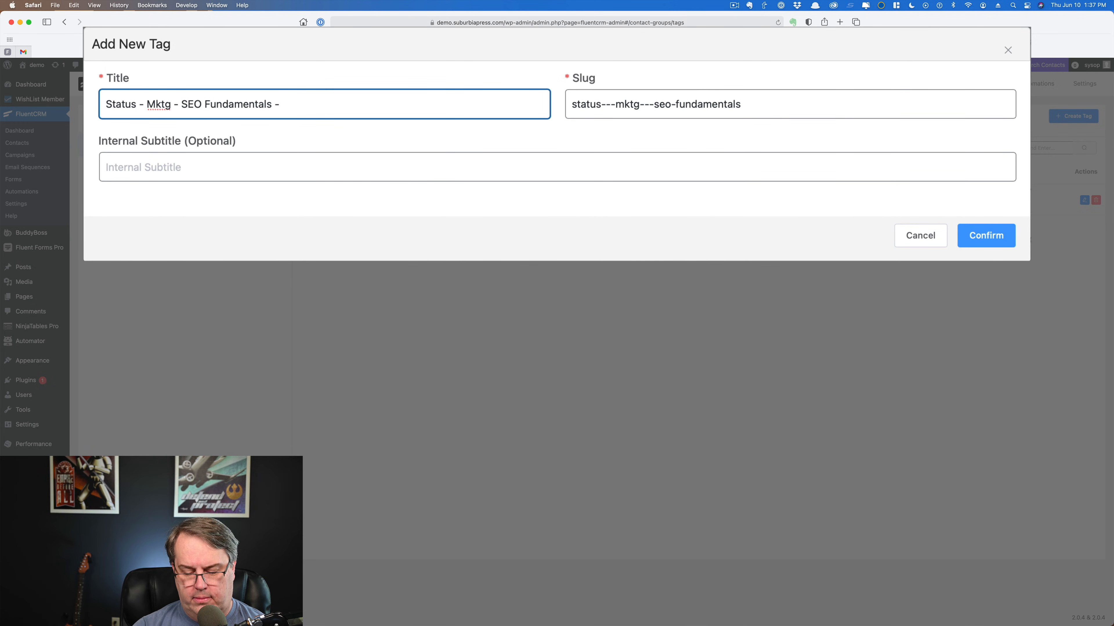
text(Downloade)
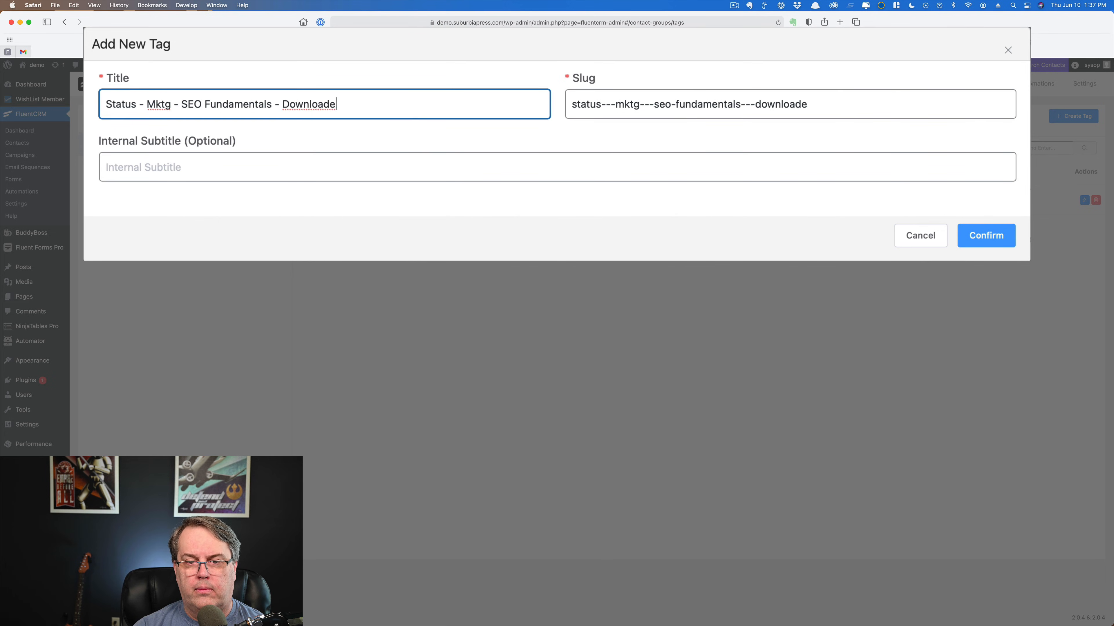
text(d PDF)
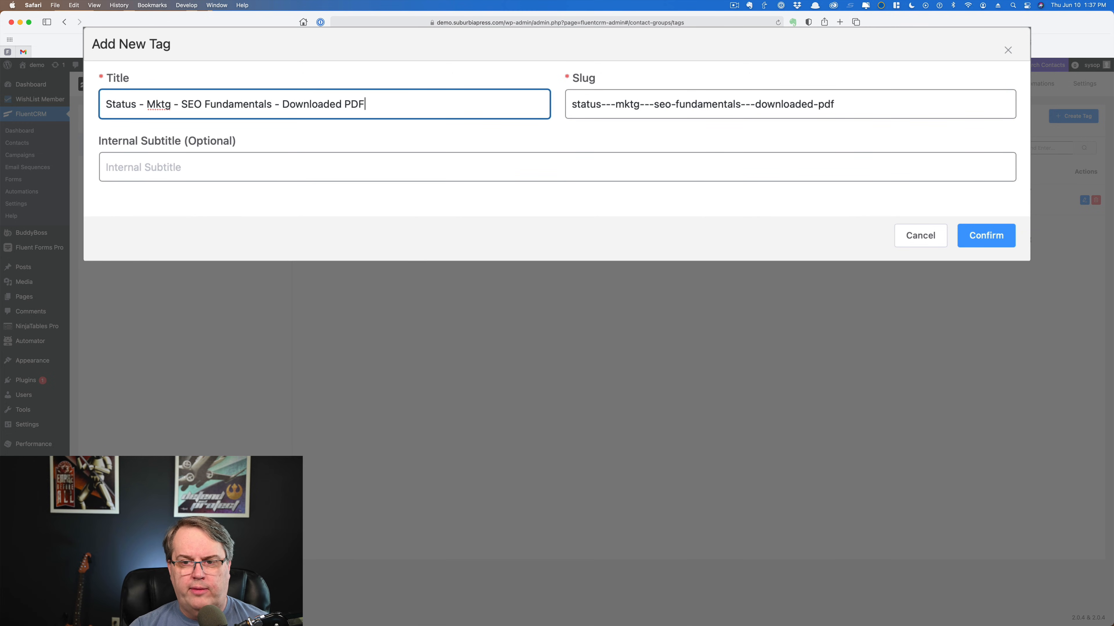
Step: Reduce the triple hyphens in the tag's slug to single ones so it reads "status-mktg-seo-fundamentals-downloaded-pdf"
click(614, 107)
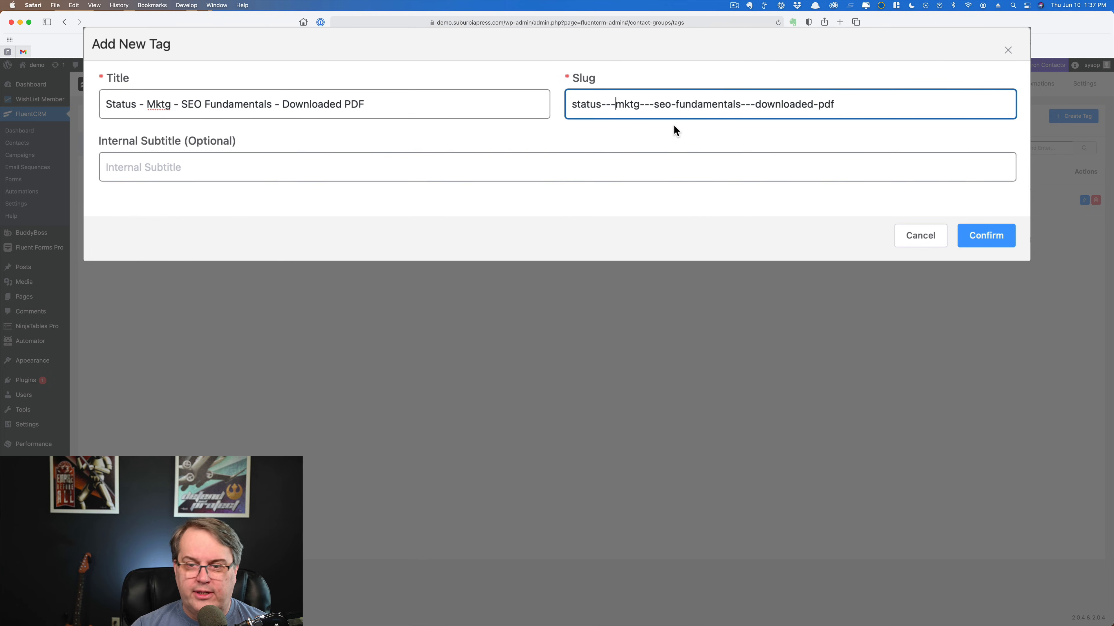
key(BackSpace)
key(BackSpace)
click(648, 105)
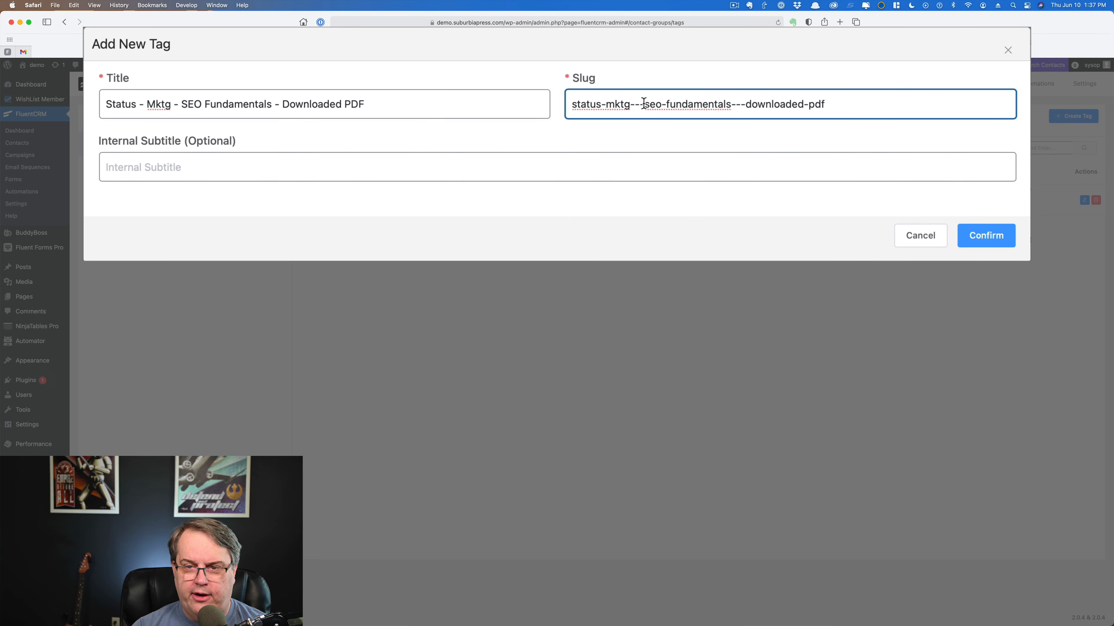
key(BackSpace)
key(BackSpace)
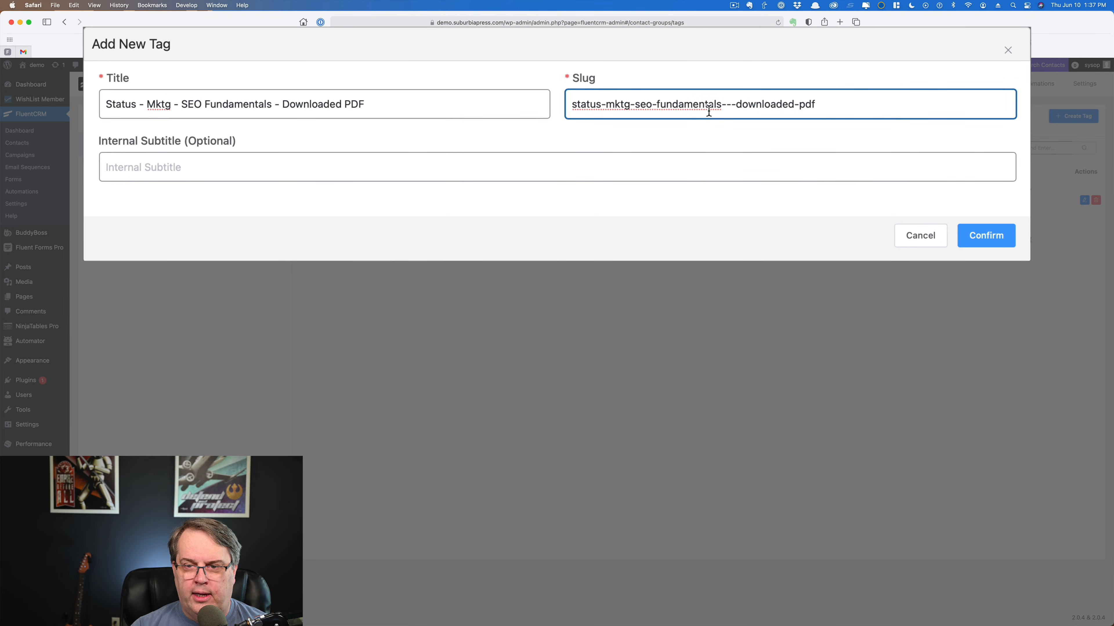
click(731, 105)
key(BackSpace)
key(Left)
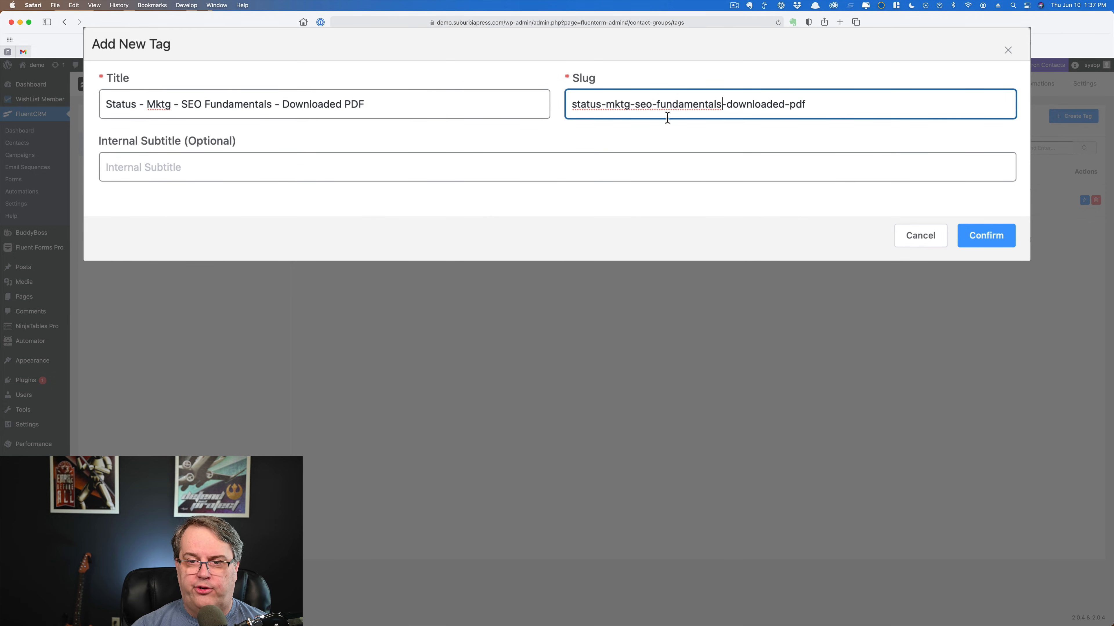
click(830, 102)
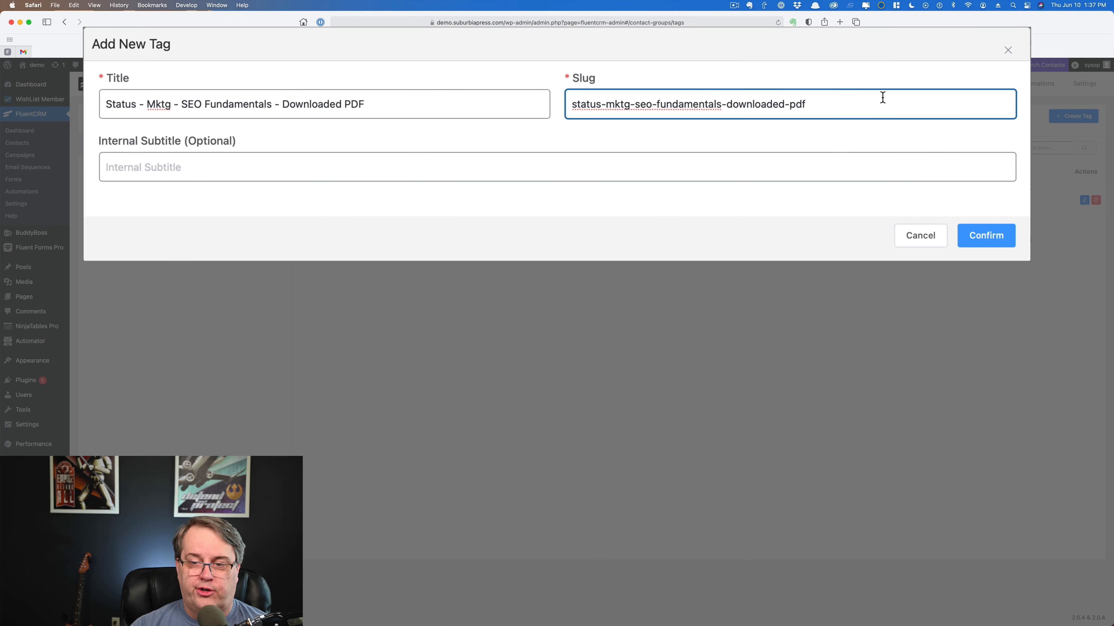
Step: Review the subtitle field and the title's "SEO Fundamentals" and "Downloaded PDF" parts, and discard the draft tag without saving
click(344, 168)
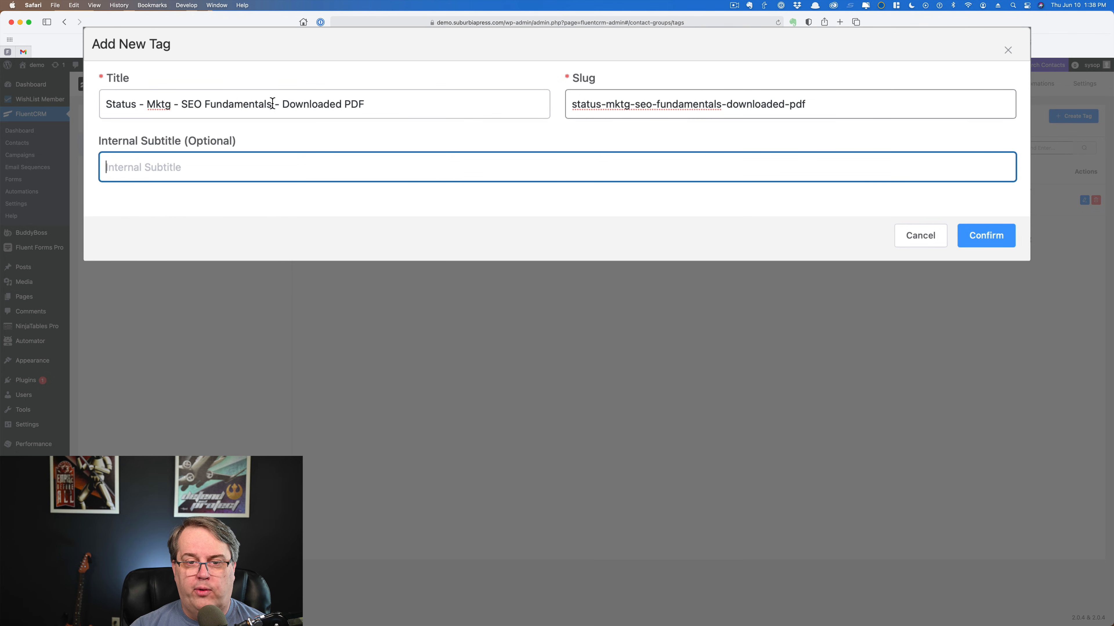
drag(272, 104, 182, 105)
click(207, 128)
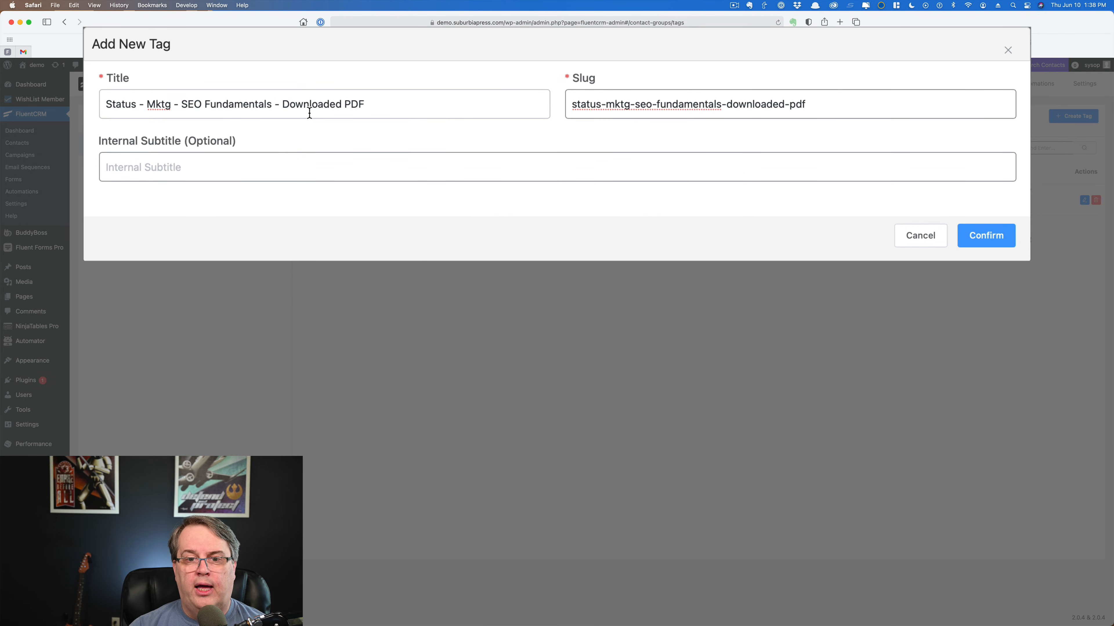
click(291, 106)
drag(283, 105, 390, 107)
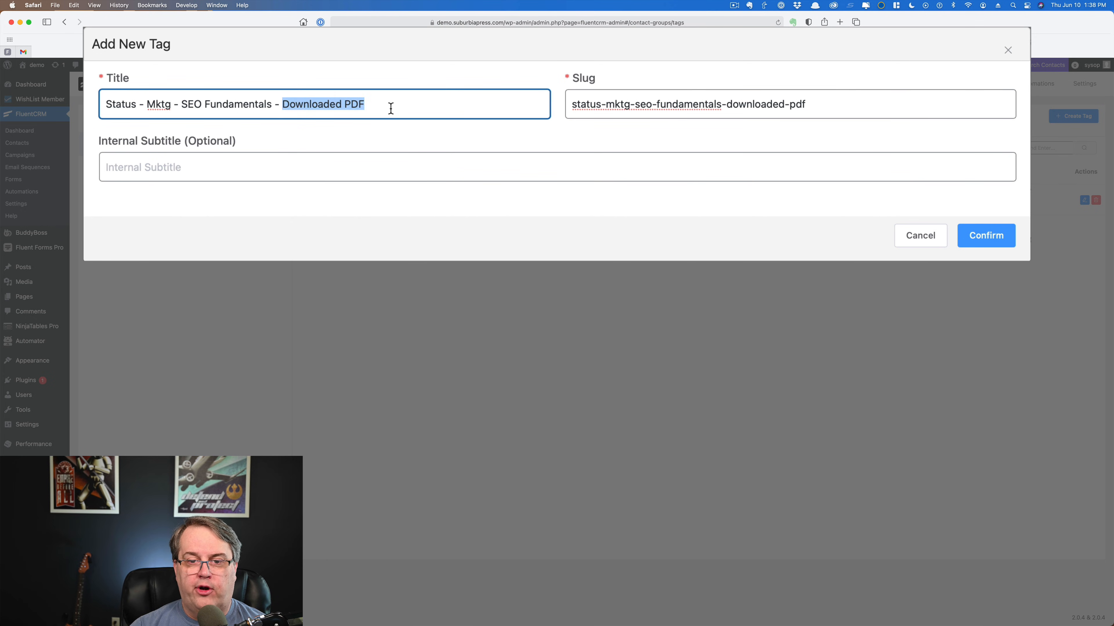
click(399, 107)
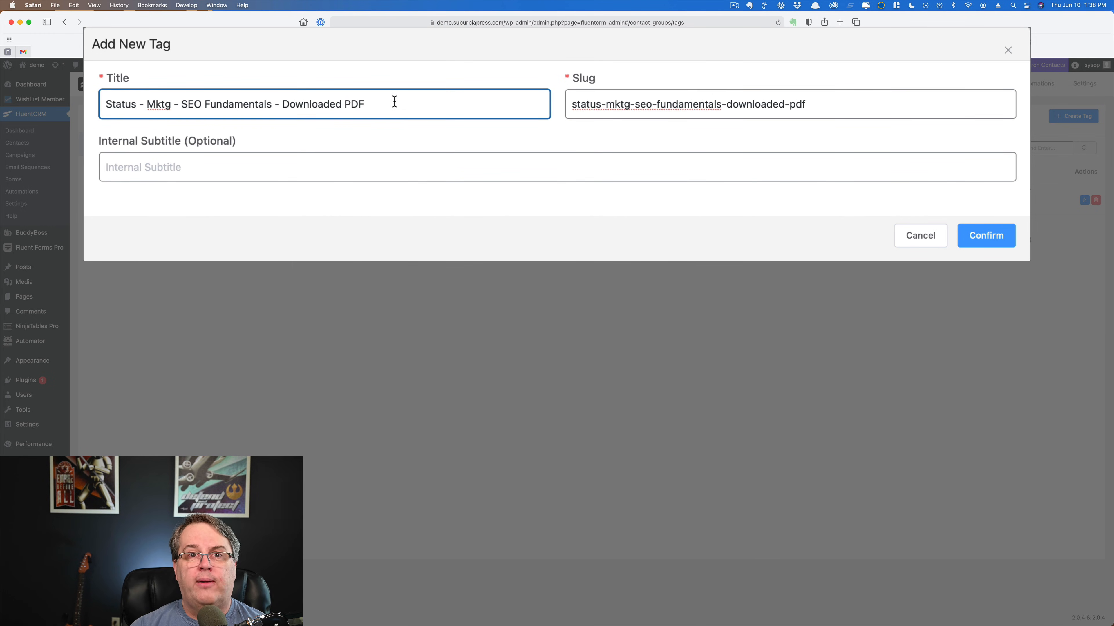
click(870, 223)
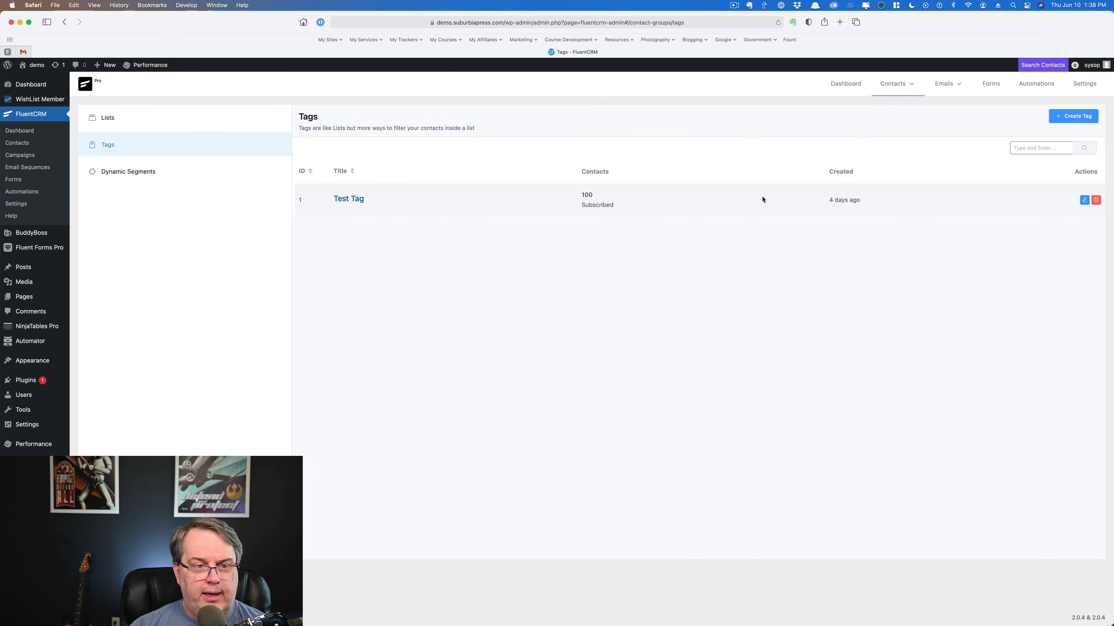
Step: Go to the list of all contacts
mouse_move(895, 84)
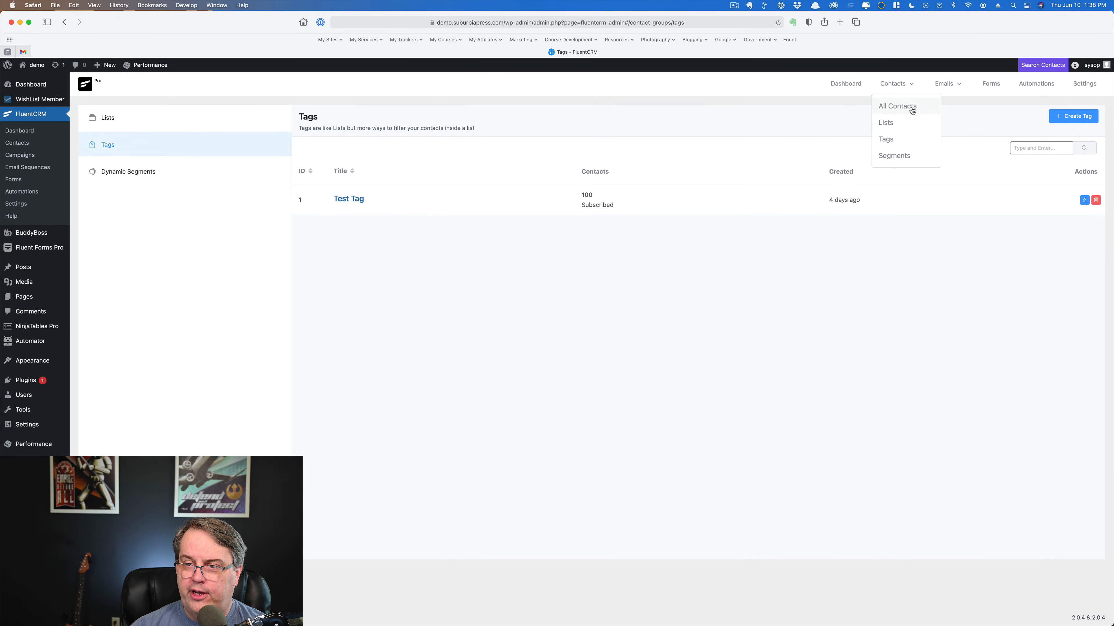